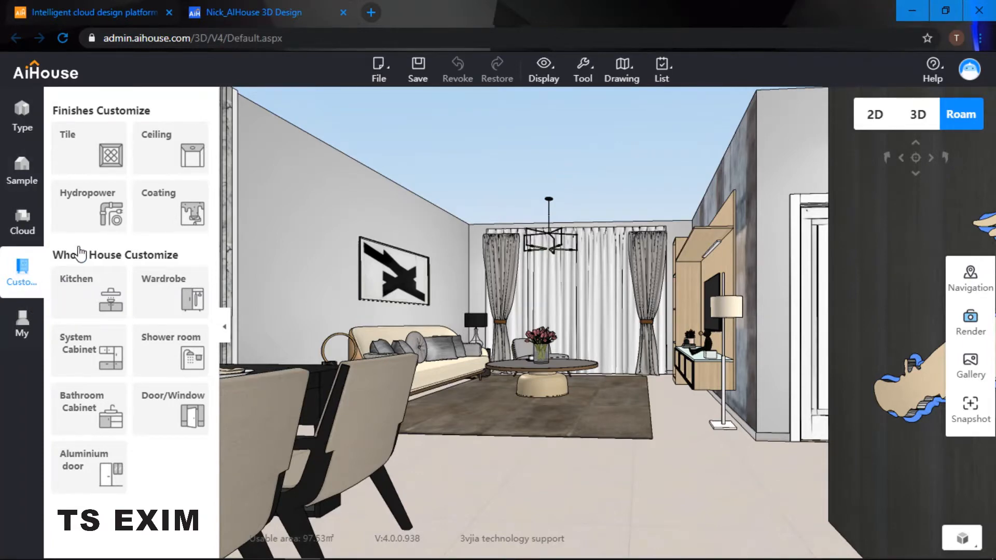
Start tile customization and open the living and dining room floor for paving
left_click(91, 143)
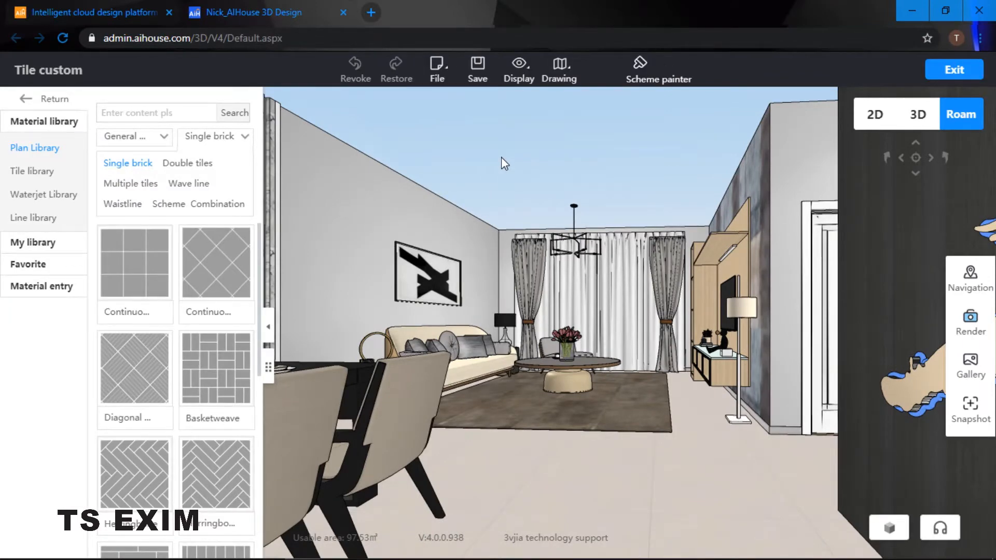
left_click_drag(658, 424, 614, 363)
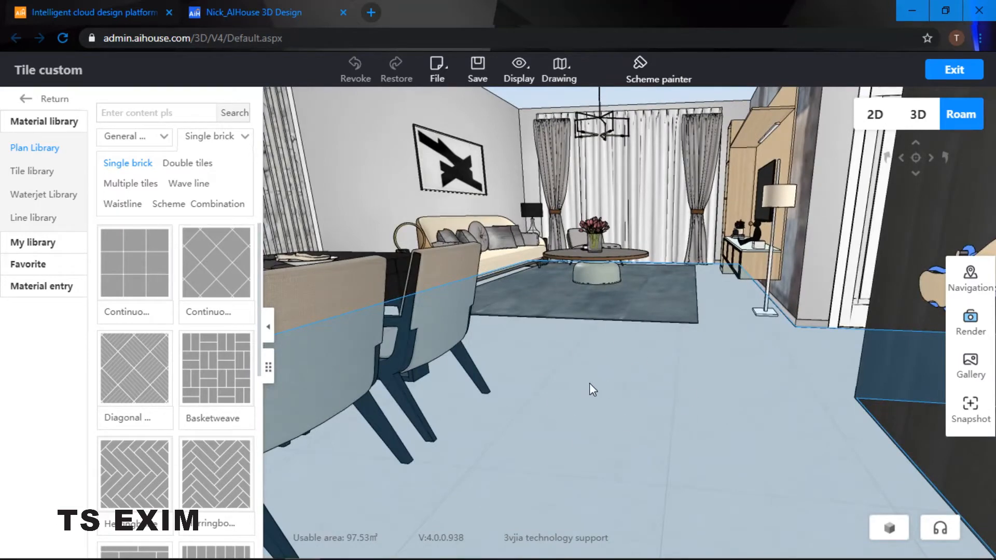
double_click(602, 355)
left_click_drag(585, 200, 495, 173)
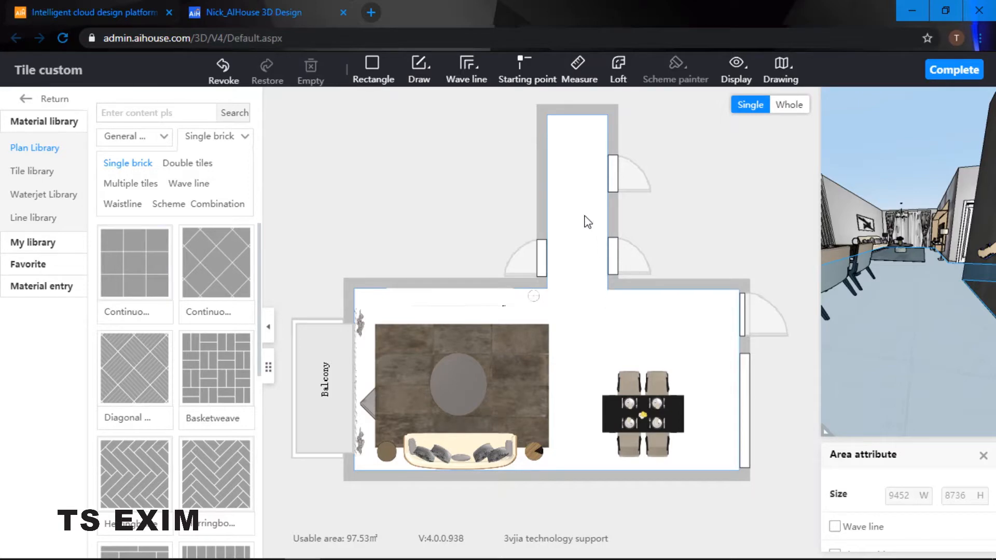
Hide the furniture in the floor paving plan
mouse_move(736, 82)
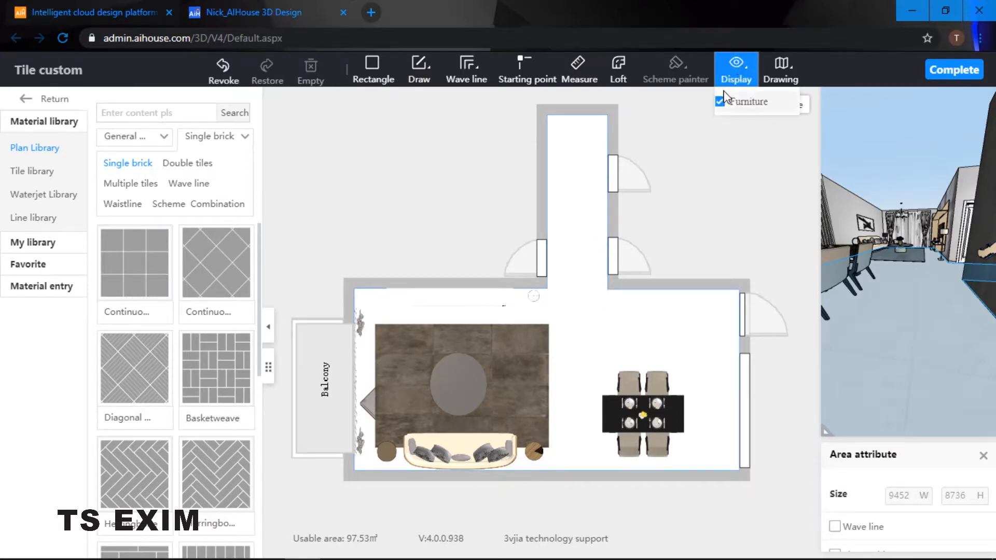
left_click(721, 102)
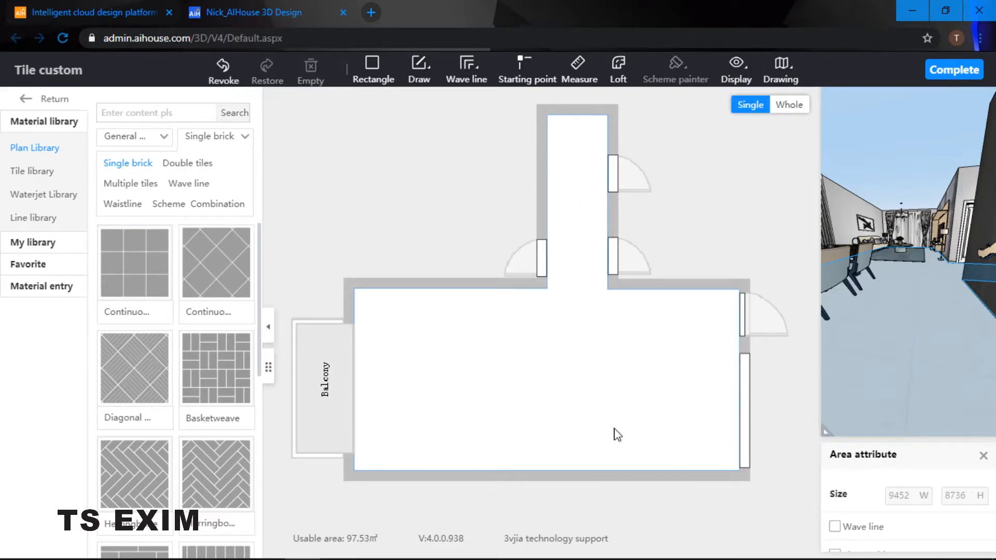
left_click_drag(429, 213, 430, 206)
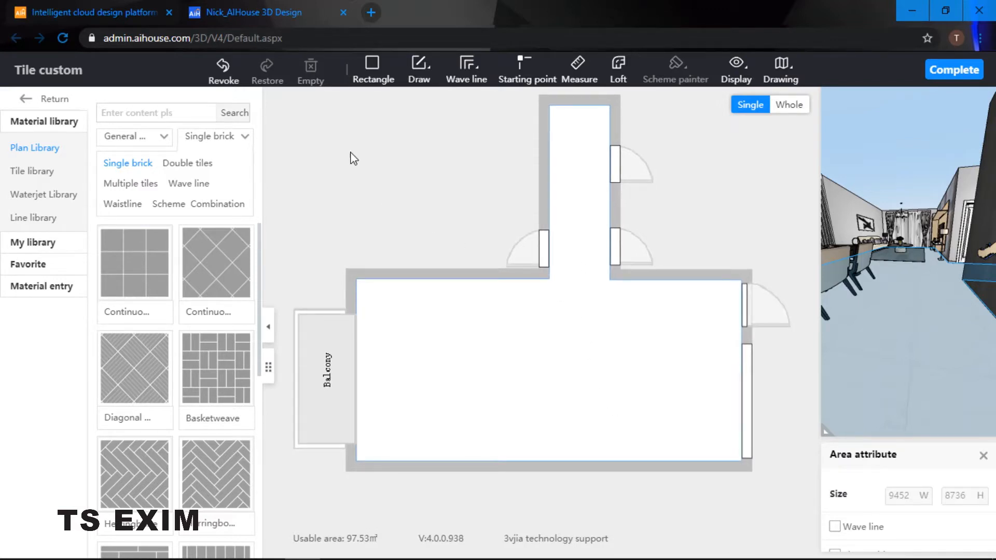
Draw a rectangular paving area about 4724 by 4484 beside the balcony, from the room's inner corner to the opposite wall
left_click(370, 67)
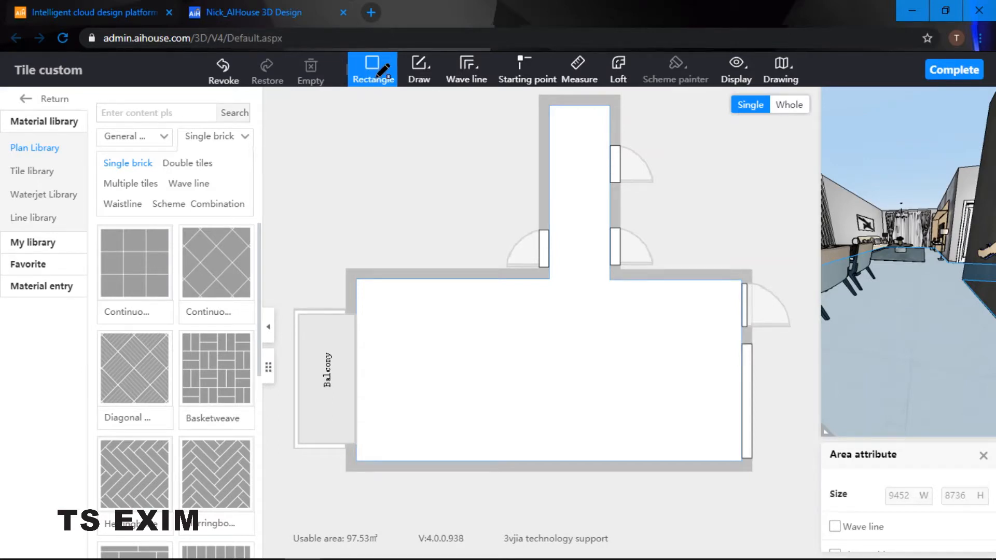
right_click(370, 105)
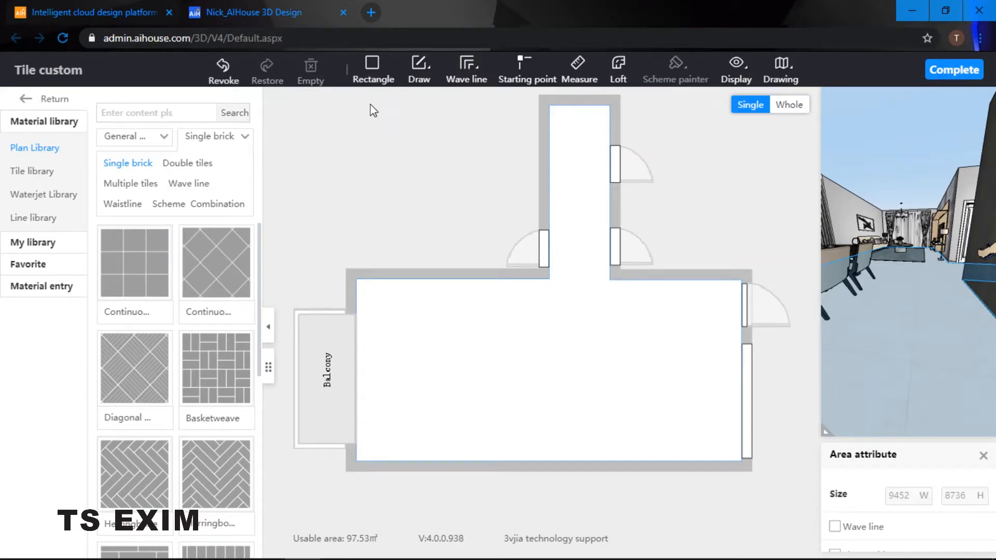
left_click(376, 73)
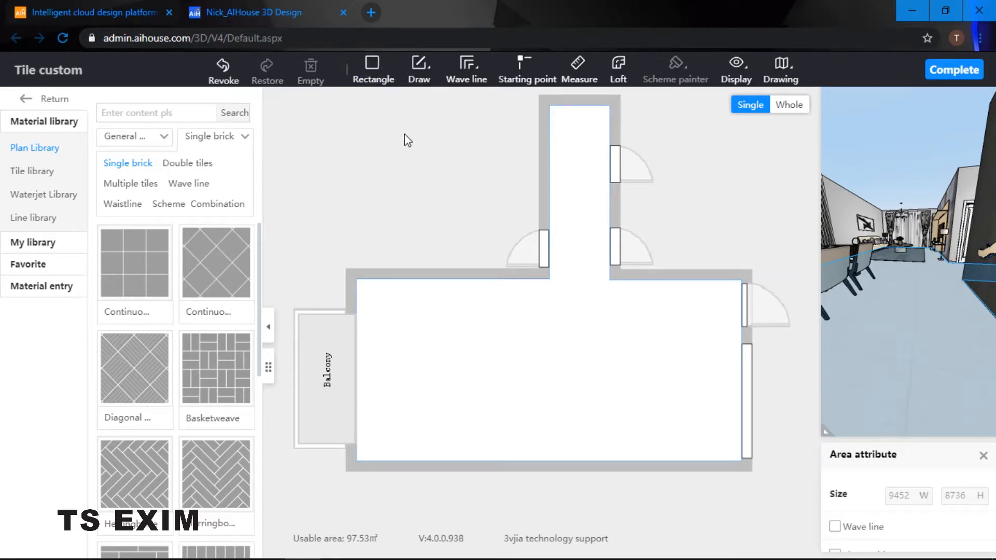
left_click(357, 278)
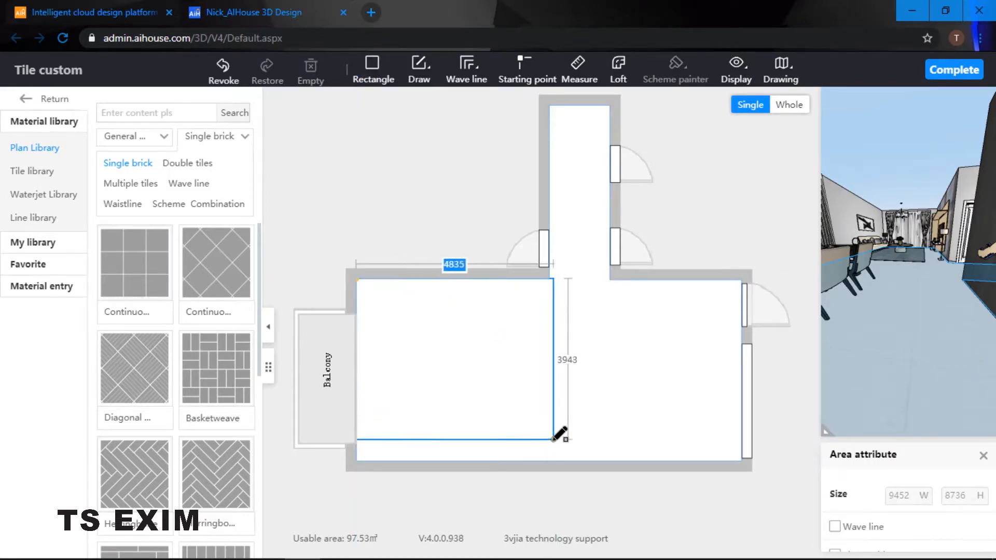
left_click(550, 460)
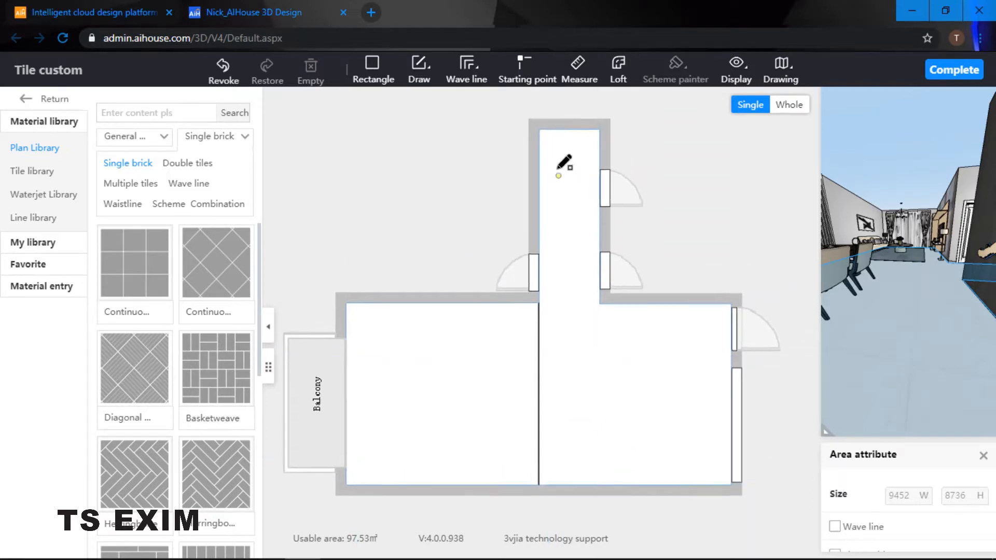
Draw a rectangular paving area about 1506 wide from the corridor's end to the far wall, and check the areas on both sides
left_click(539, 129)
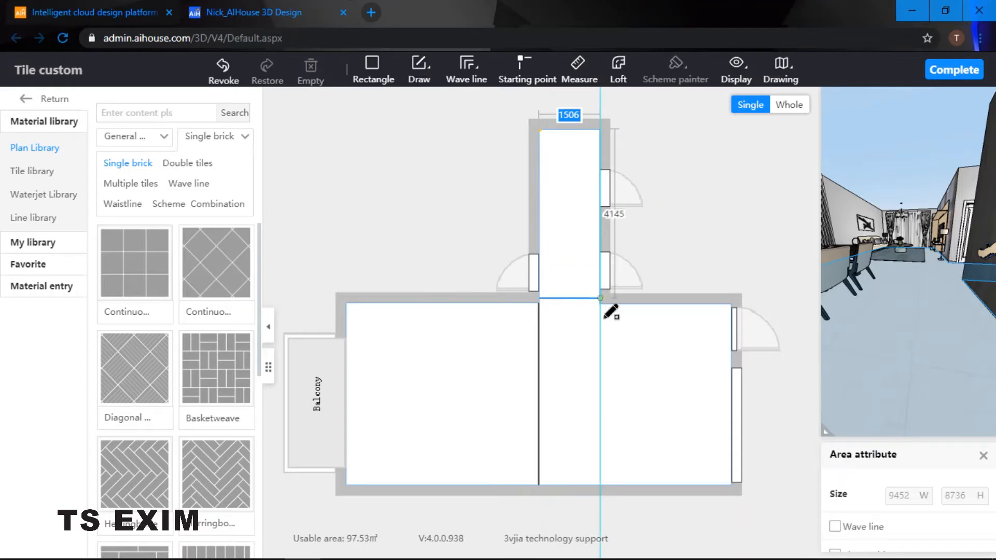
left_click(601, 485)
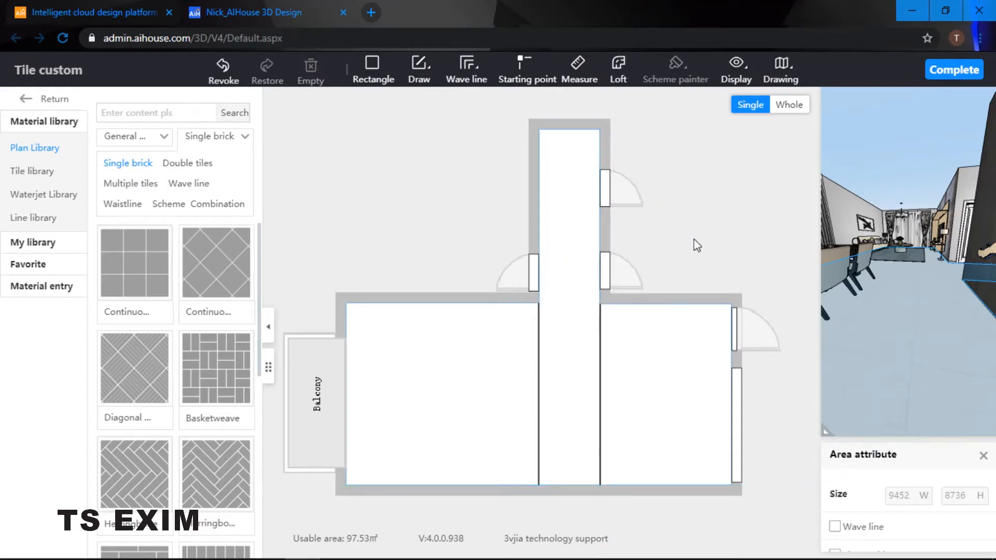
left_click(648, 339)
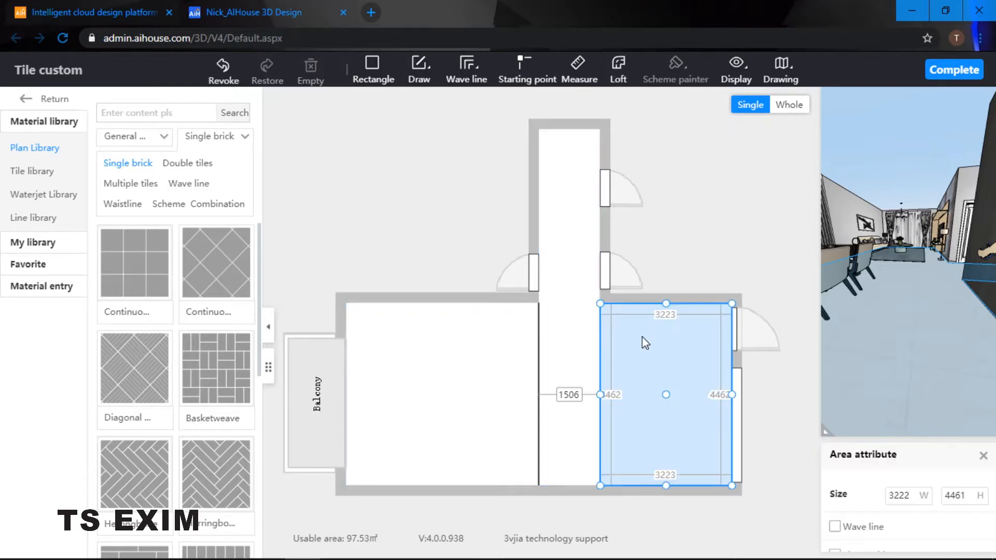
left_click(571, 268)
left_click(463, 346)
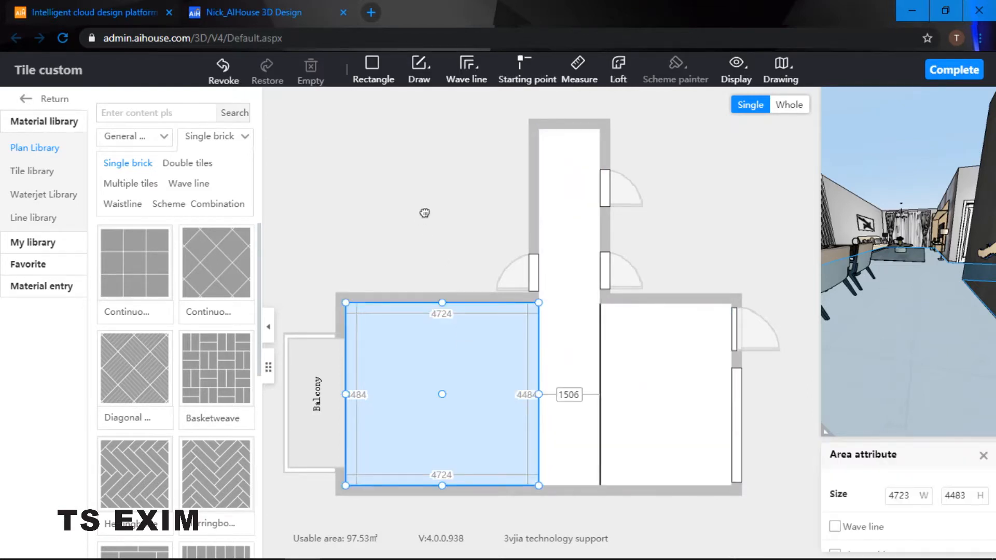
left_click_drag(427, 228, 451, 178)
left_click(455, 173)
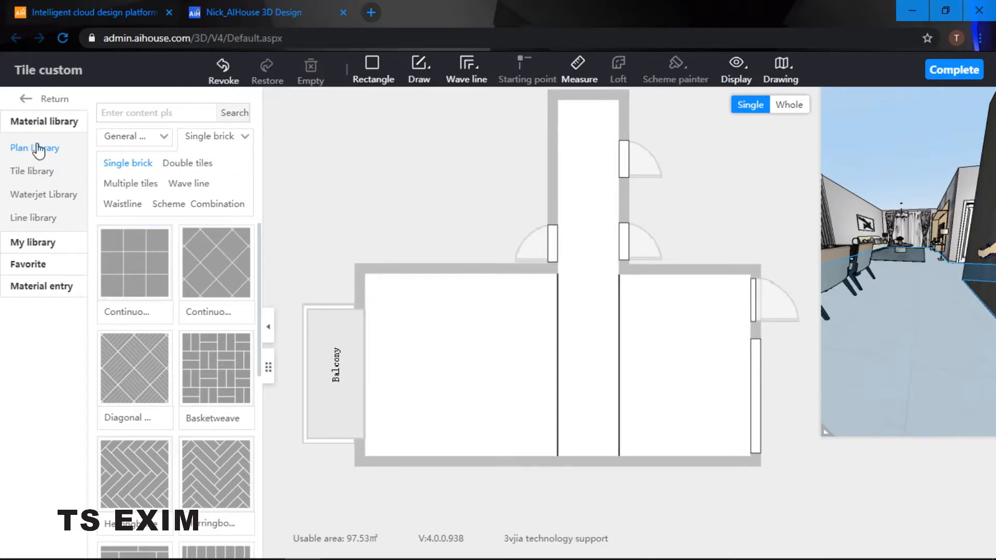
Browse the paving pattern categories and apply the first single brick pattern, the straight square grid, to the area beside the balcony
left_click(186, 165)
left_click(151, 187)
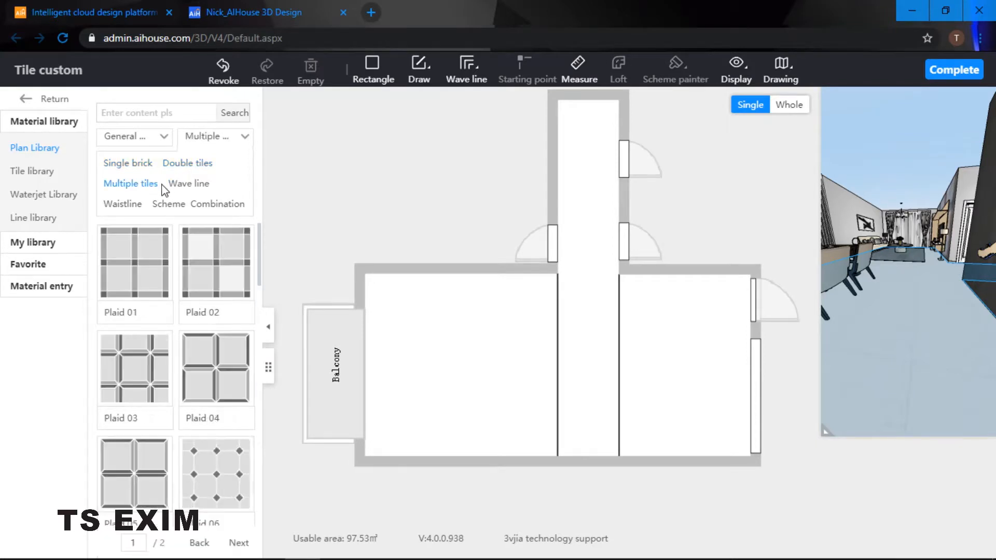
left_click(193, 208)
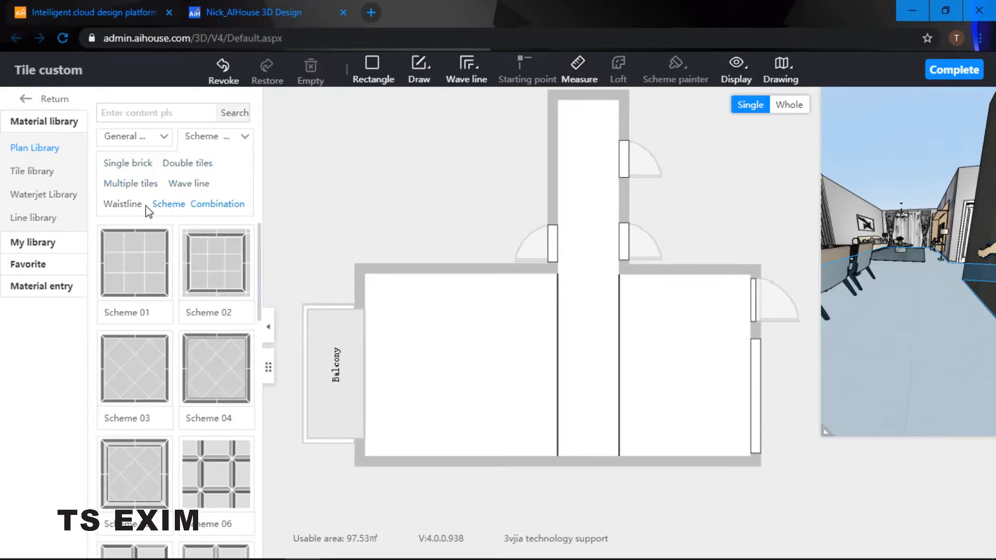
left_click(136, 165)
left_click_drag(132, 257, 504, 336)
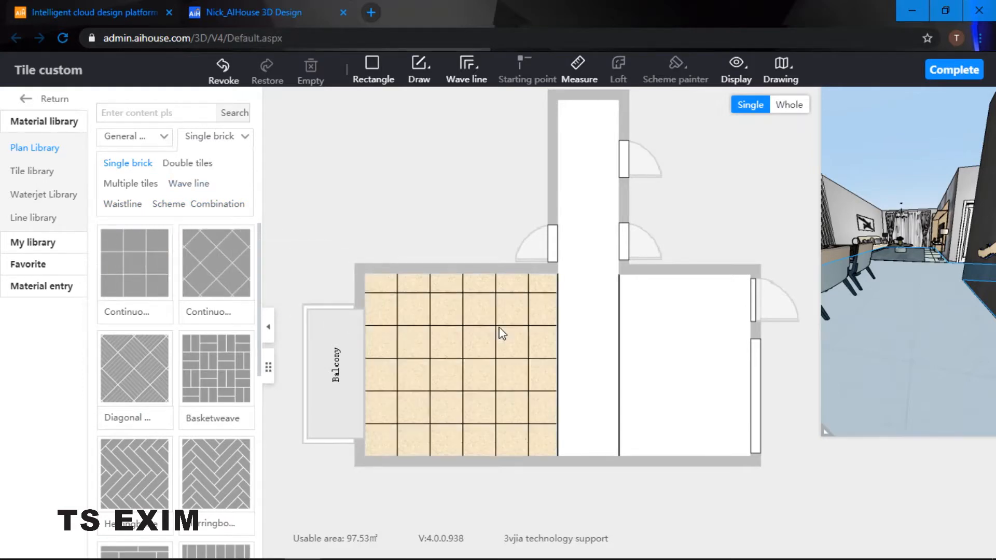
Shift the paving beside the balcony so that a full tile starts in the area's upper-left corner
left_click_drag(449, 197, 475, 169)
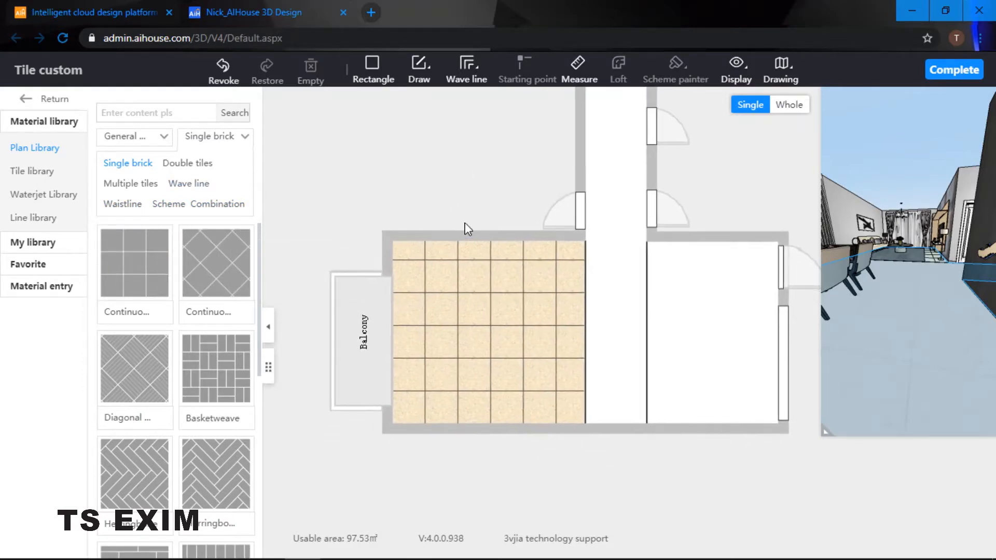
scroll(420, 256, "up", 1)
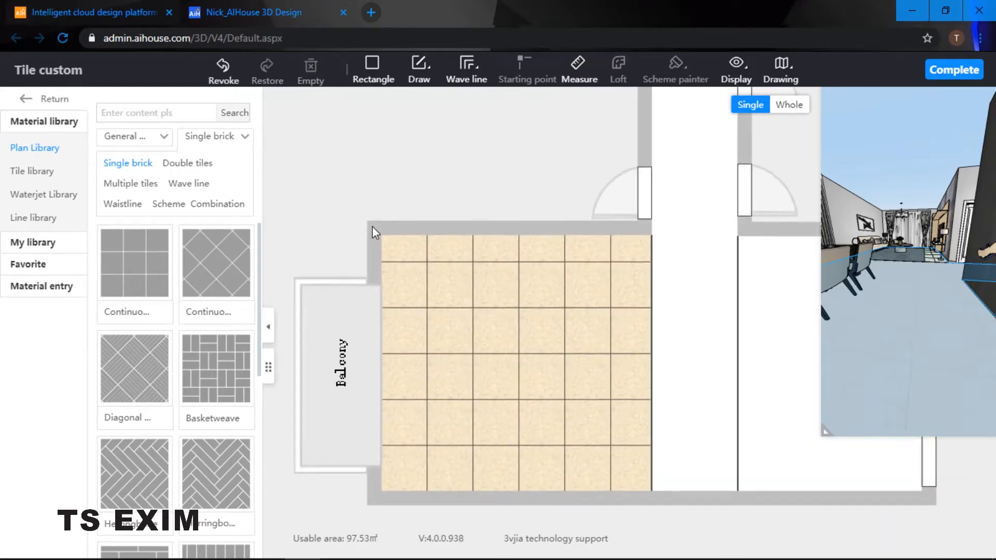
scroll(372, 226, "up", 1)
left_click_drag(371, 172, 351, 238)
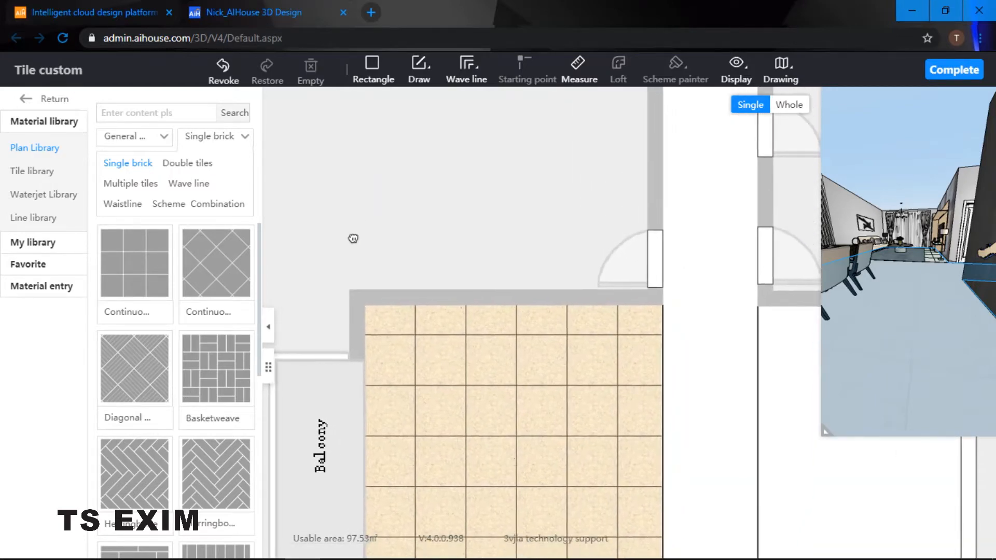
scroll(404, 171, "down", 1)
scroll(407, 174, "down", 1)
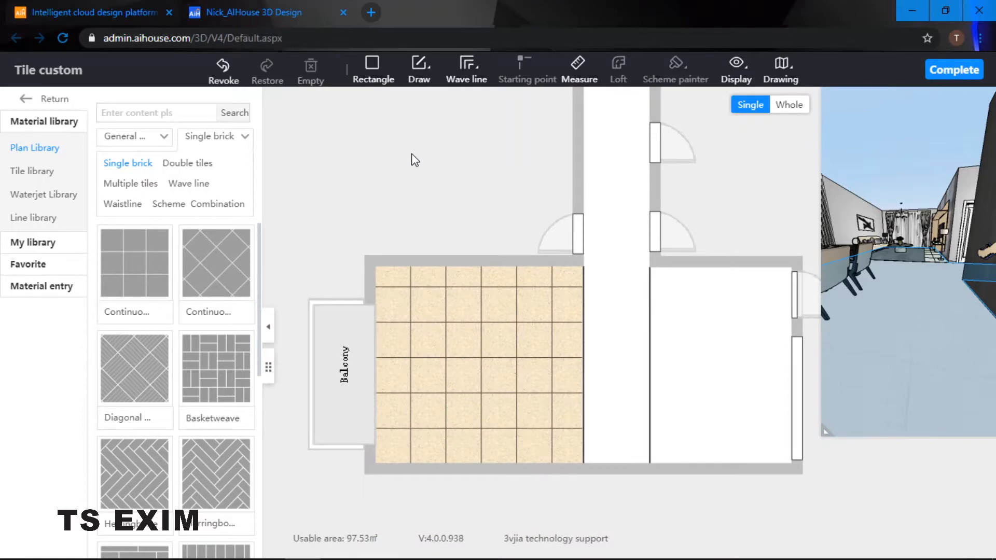
left_click_drag(419, 165, 423, 131)
scroll(421, 175, "up", 3)
left_click_drag(421, 179, 441, 94)
left_click(435, 230)
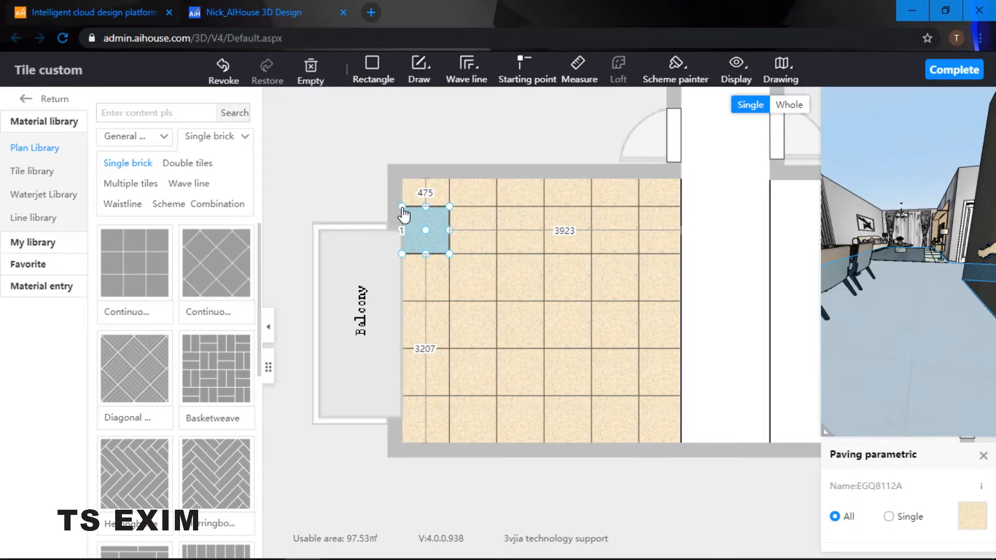
left_click_drag(403, 214, 404, 185)
left_click(477, 141)
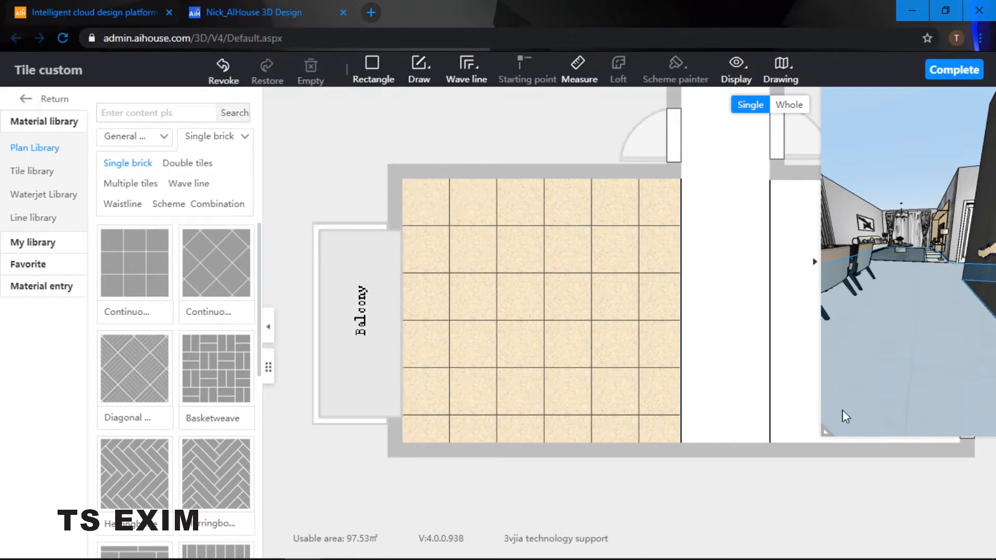
Inspect the tiled living room floor in the 3D preview and make the preview smaller
left_click_drag(920, 258, 941, 238)
scroll(923, 306, "up", 5)
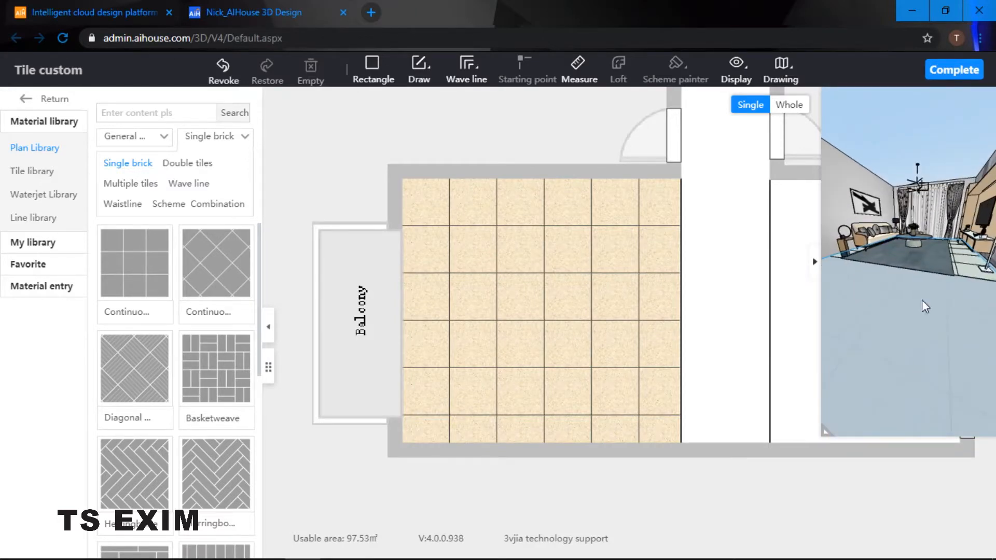
left_click_drag(937, 292, 935, 258)
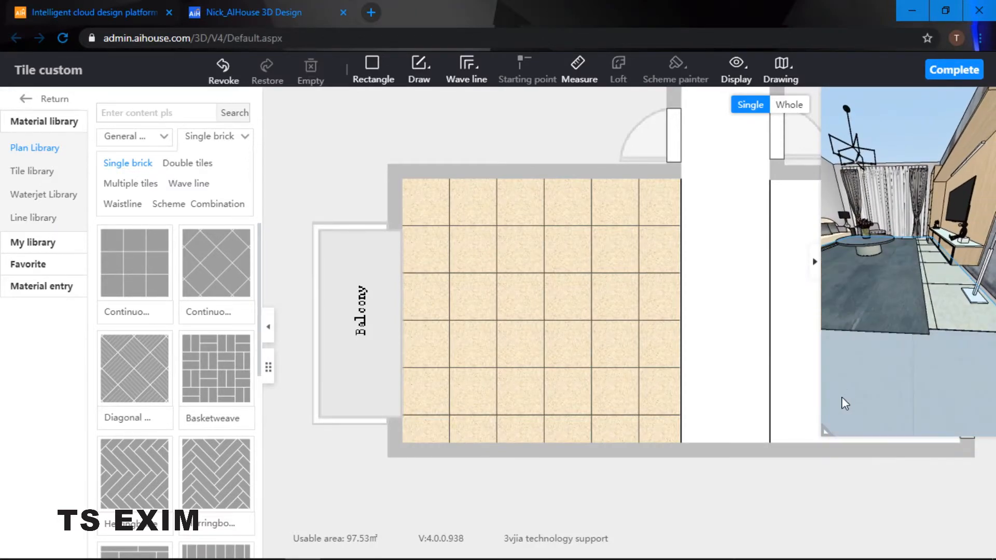
left_click_drag(825, 432, 868, 397)
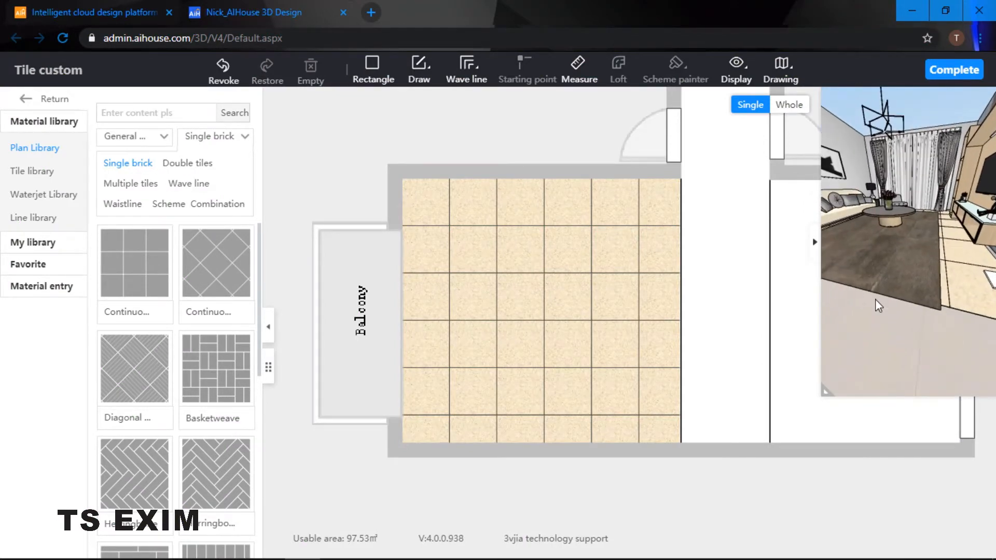
Replace the material of all tiles beside the balcony with the fourth grey ZA-Dumeisha tile from the marble 800x800 library folder
left_click(430, 201)
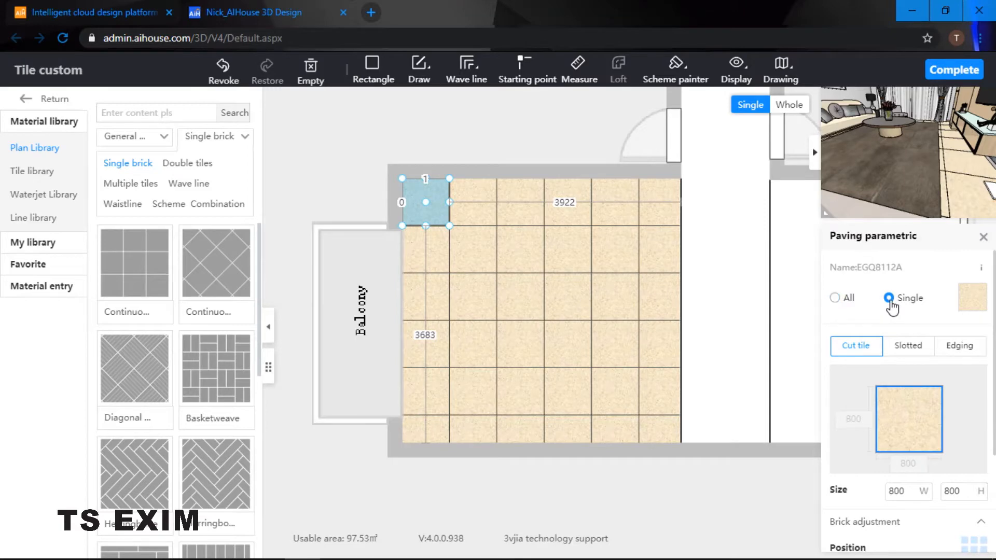
mouse_move(972, 306)
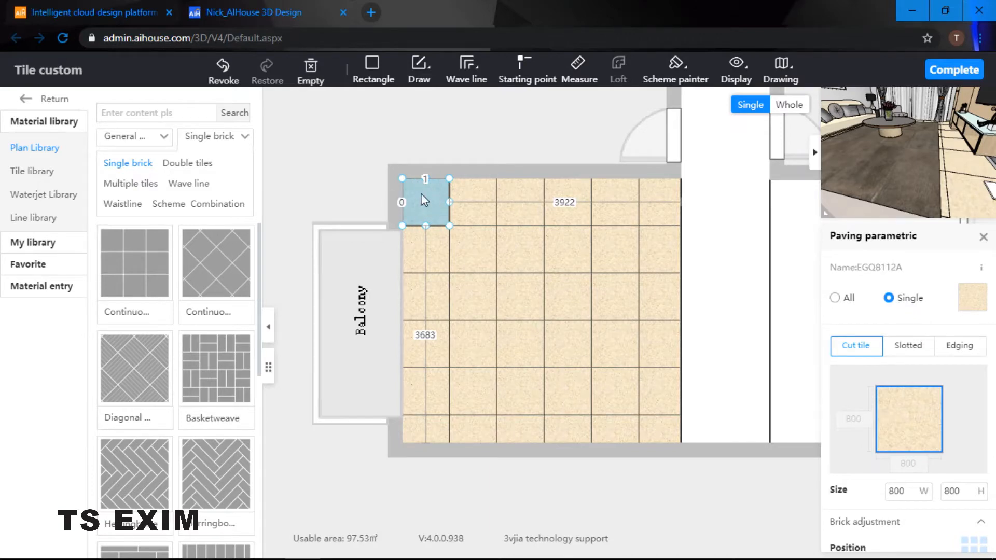
left_click(835, 299)
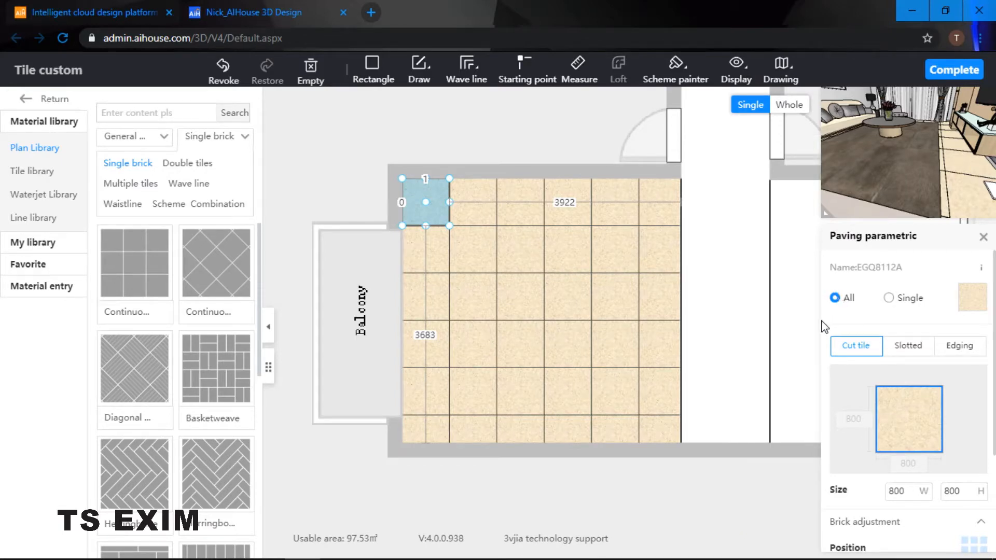
left_click(977, 300)
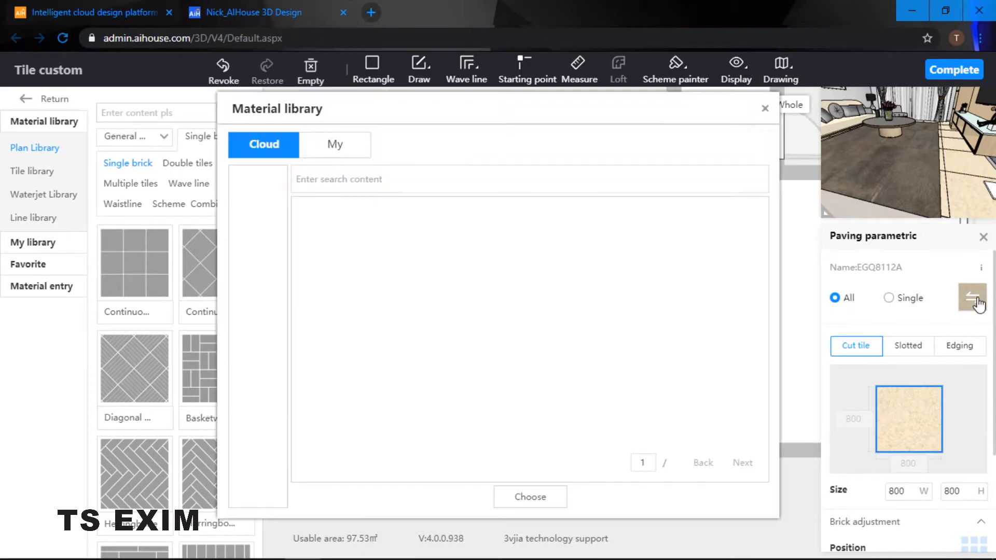
left_click(320, 205)
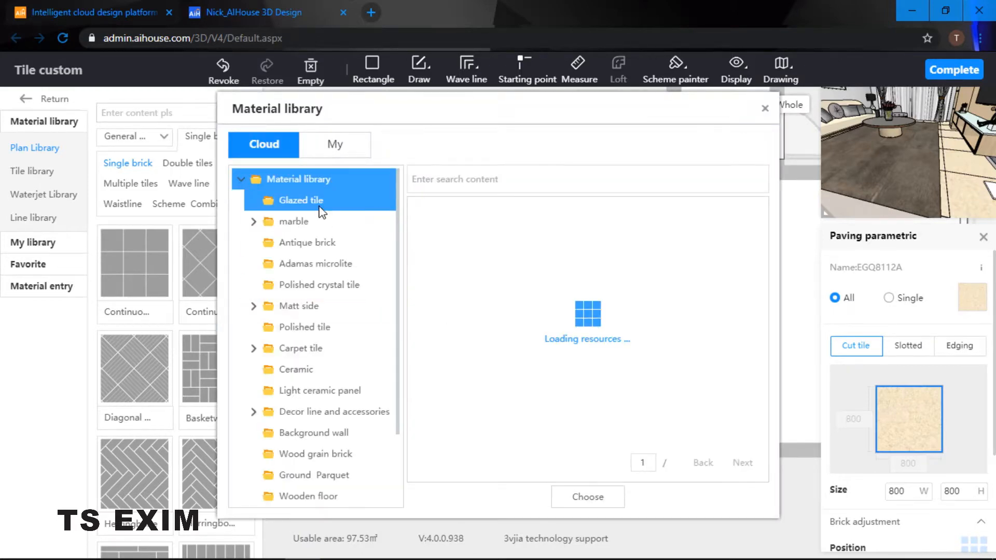
double_click(556, 250)
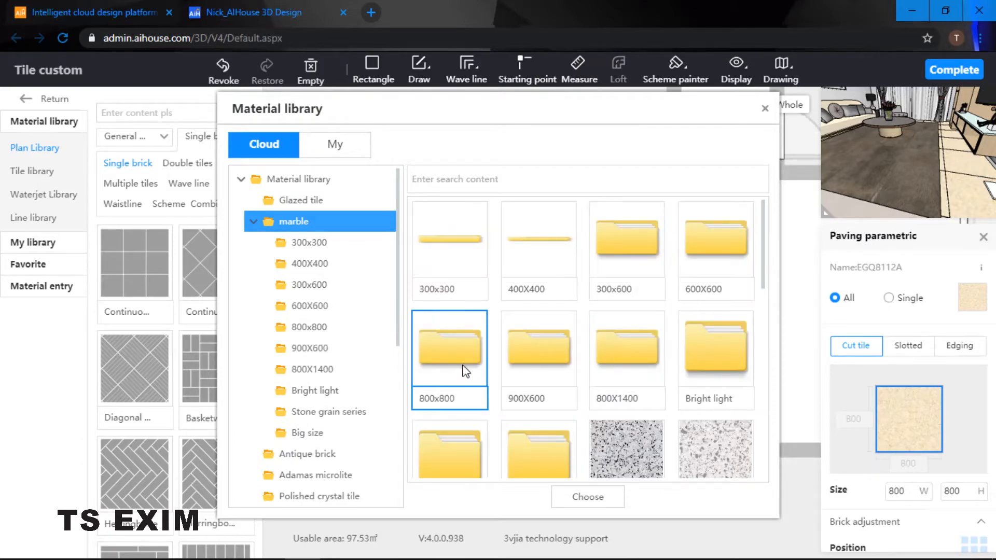
double_click(467, 354)
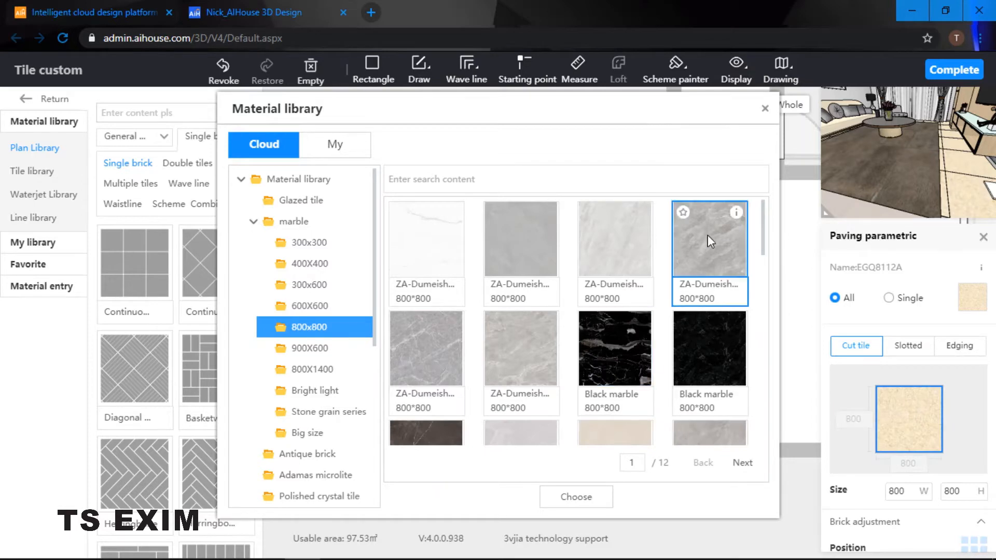
left_click(605, 499)
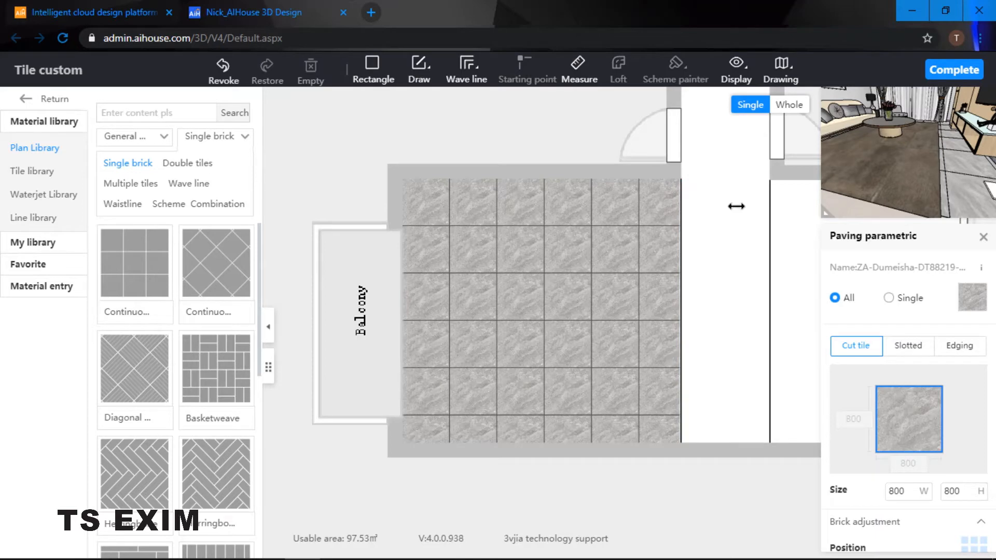
Set the tile width to 600 for the paving beside the balcony
scroll(910, 363, "down", 2)
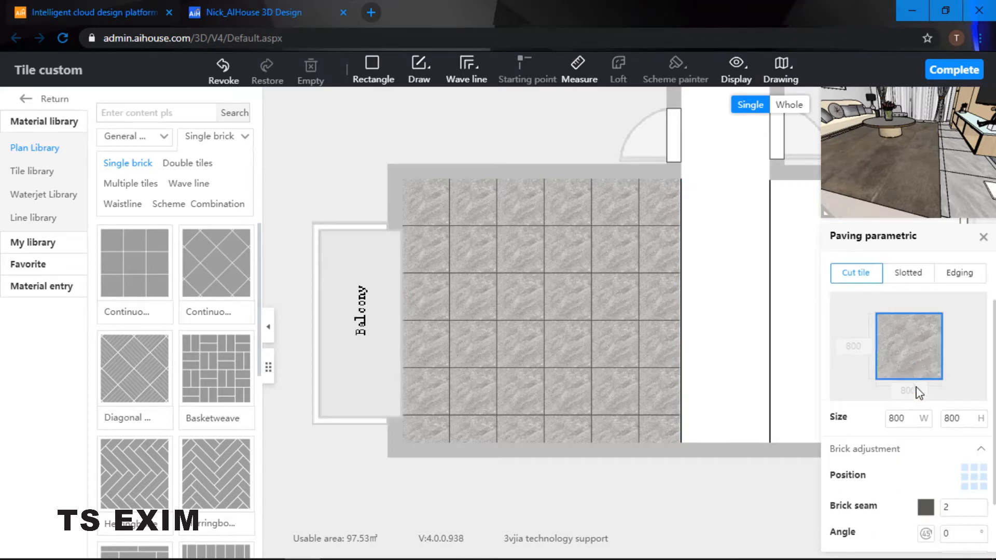
scroll(918, 393, "down", 1)
left_click_drag(907, 382, 881, 386)
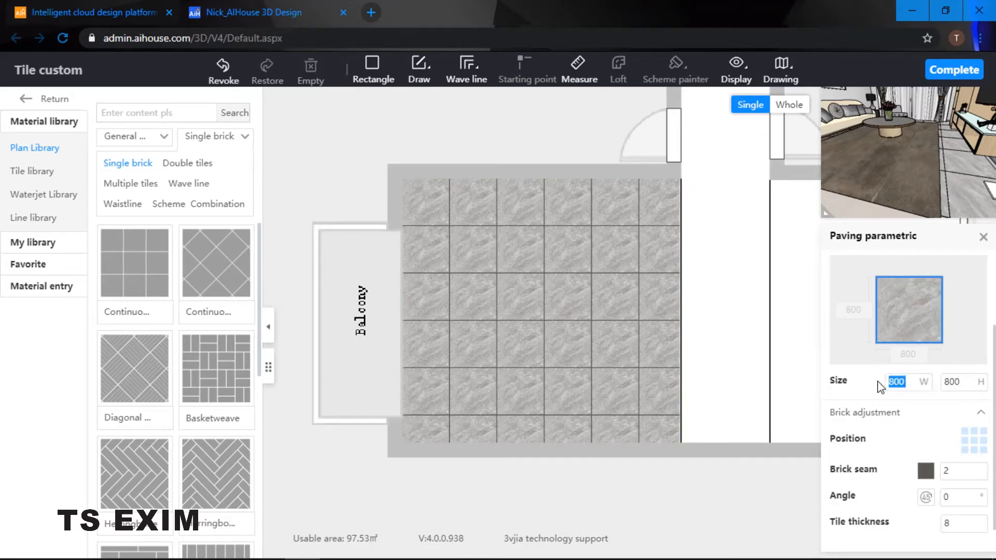
type("60")
key("Return")
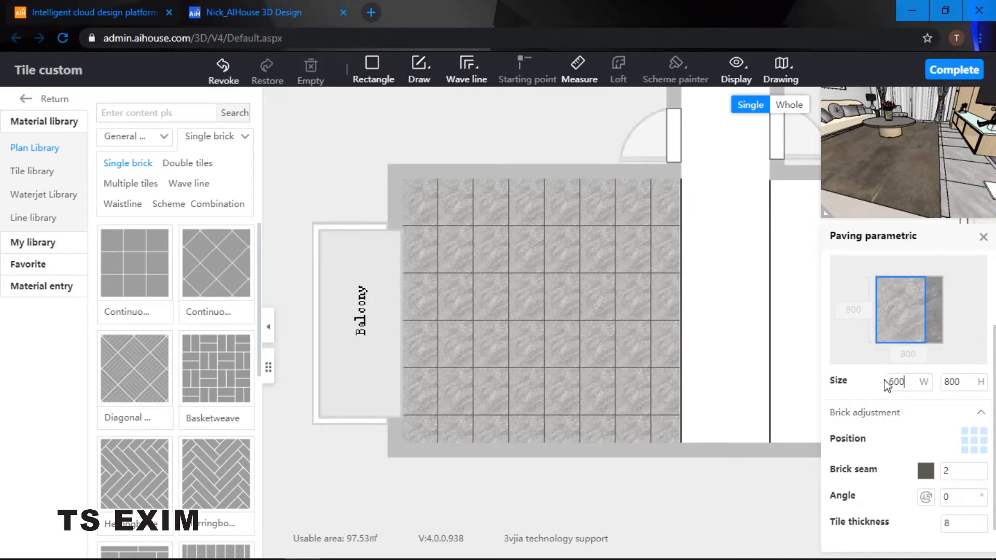
left_click_drag(965, 381, 946, 381)
left_click(963, 385)
Try several alignment positions for the paving beside the balcony, ending with the upper-left corner position
left_click(973, 449)
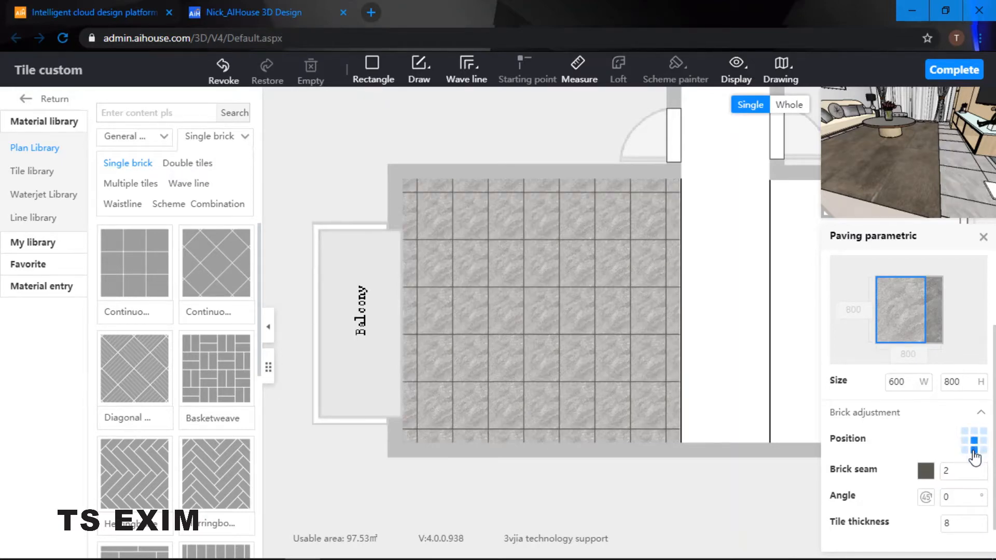
left_click(973, 451)
left_click(965, 440)
left_click(964, 432)
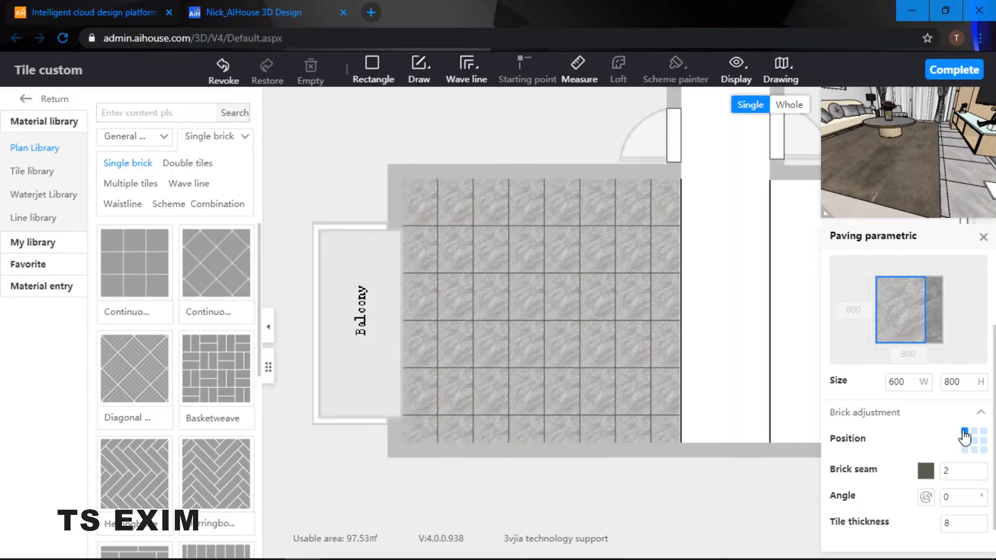
left_click(969, 431)
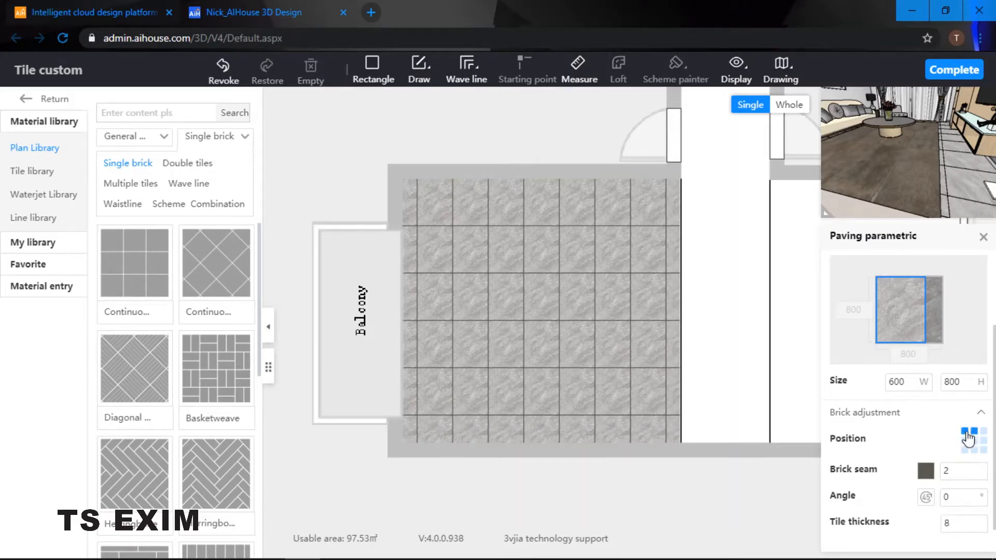
left_click(965, 431)
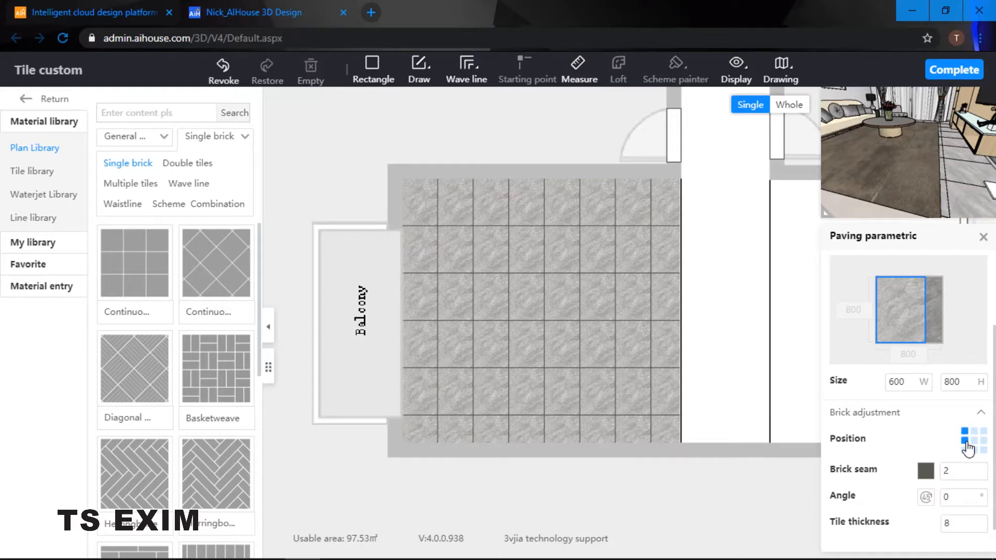
left_click(965, 442)
left_click(965, 431)
Select a tile beside the balcony and change the brick seam material to Mao old
left_click(511, 238)
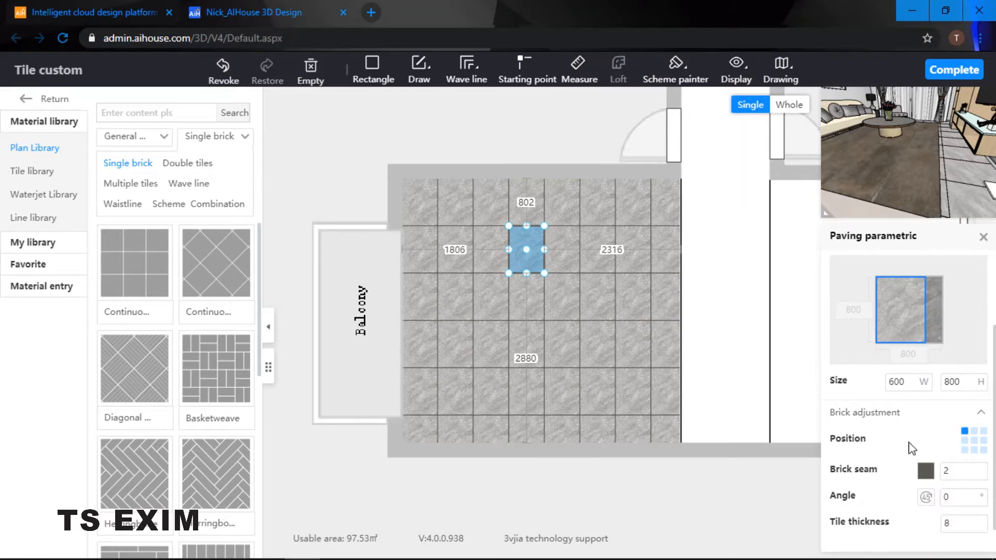
left_click(627, 314)
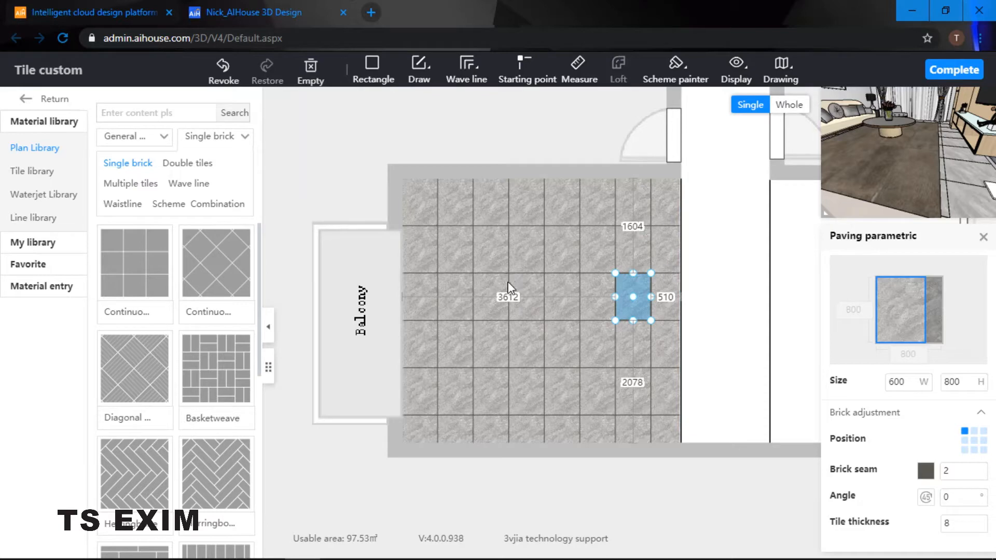
left_click(926, 471)
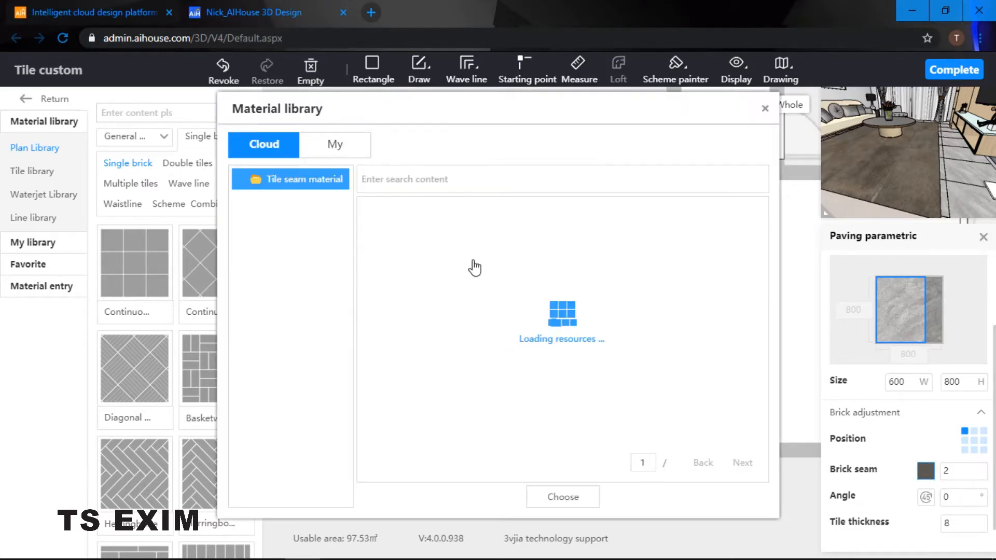
left_click(608, 242)
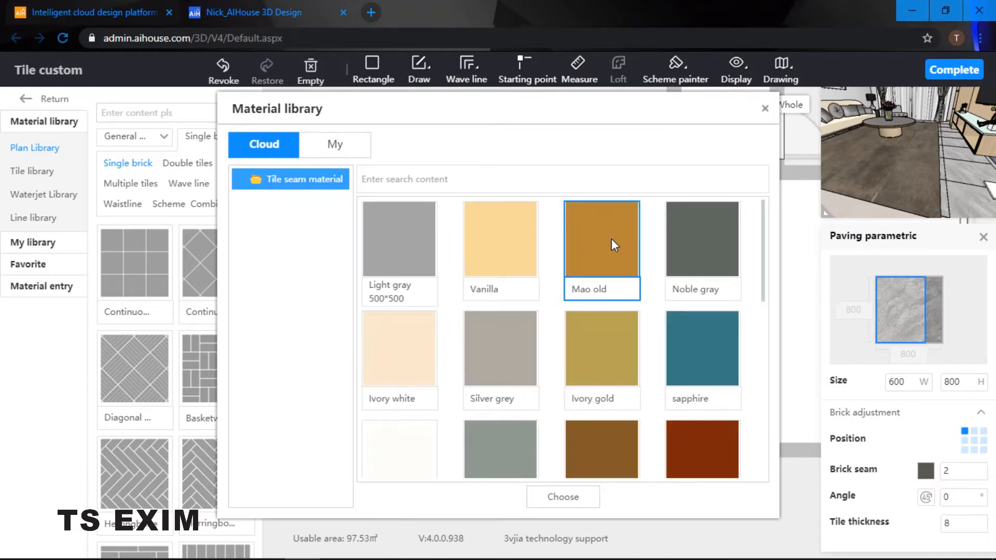
left_click(564, 497)
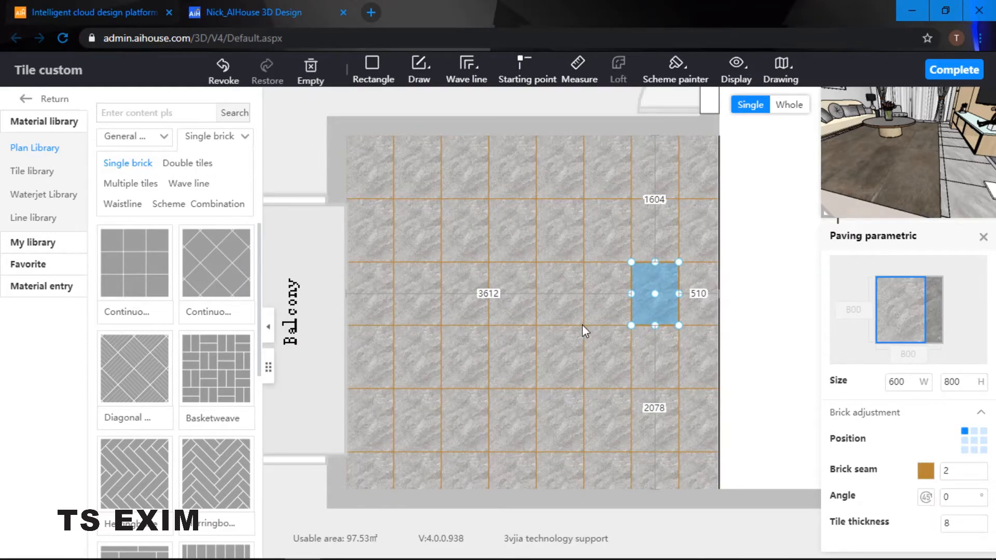
Change the brick seam material of the paving beside the balcony to Pearl black
double_click(959, 471)
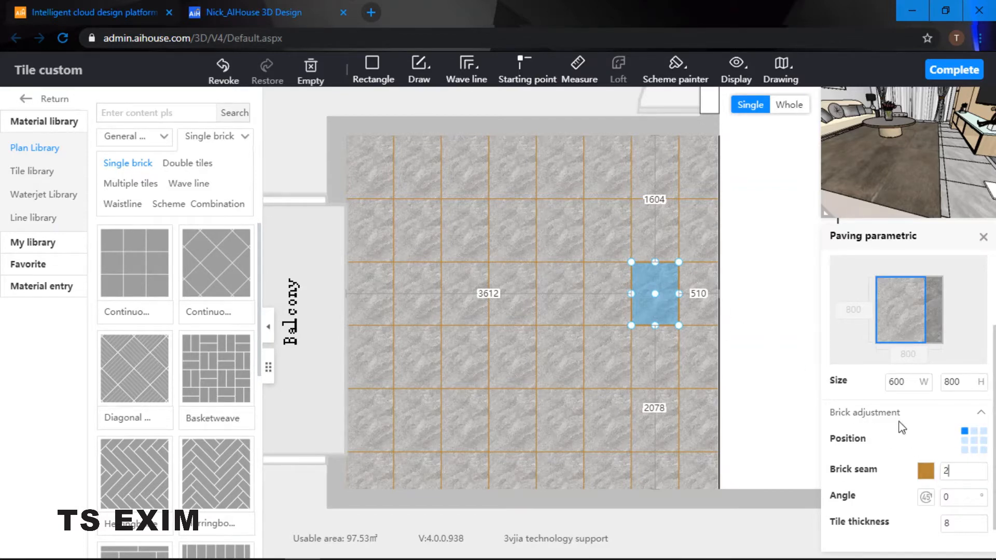
left_click(927, 473)
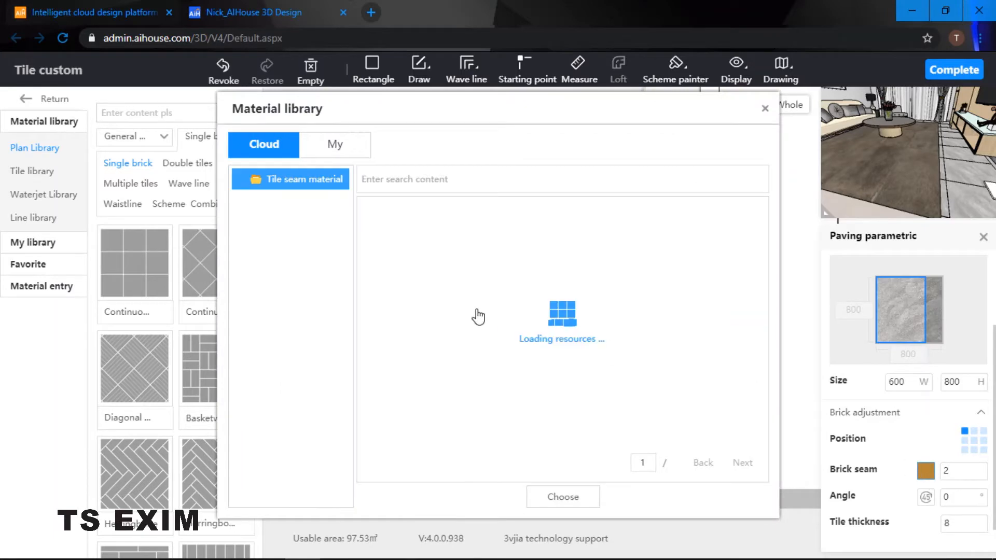
scroll(537, 271, "down", 3)
mouse_move(606, 467)
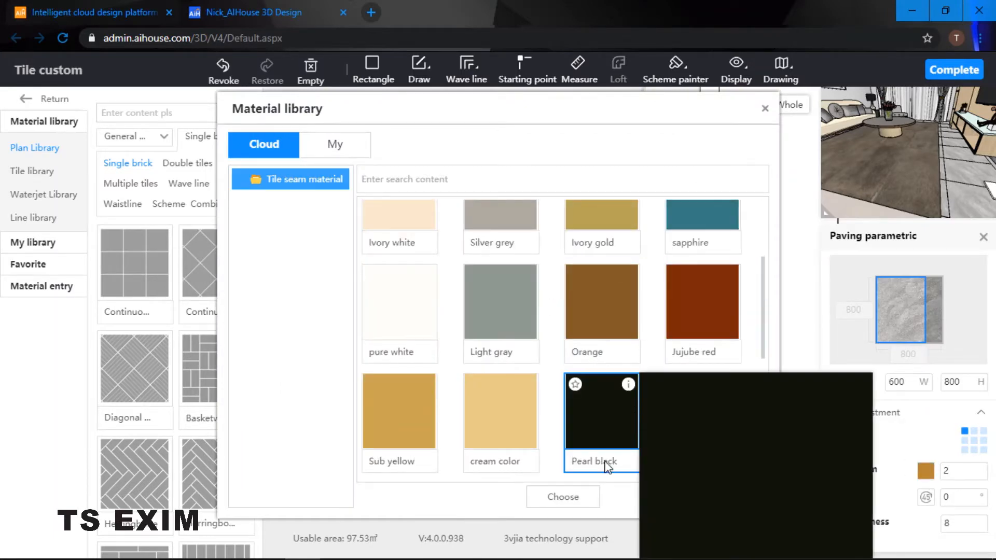
left_click(582, 409)
left_click(563, 498)
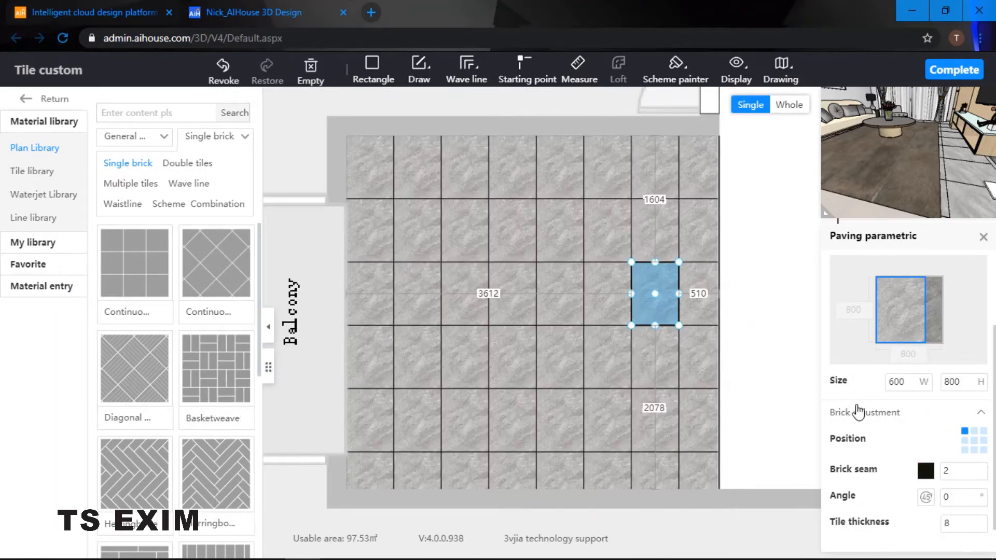
Try rotating the paving in 45° increments up to 180°, and reset the angle to 0°
scroll(858, 411, "down", 1)
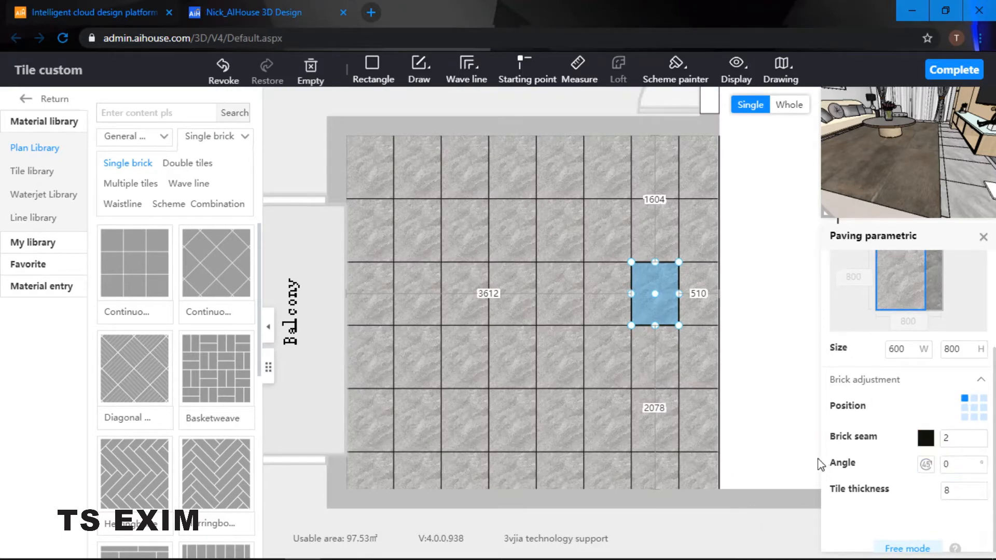
left_click(925, 465)
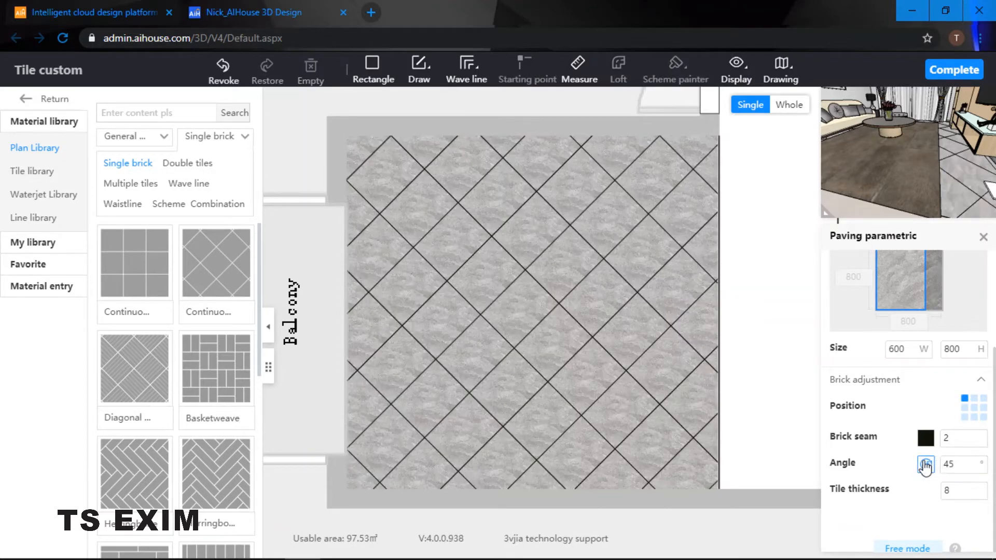
left_click(926, 465)
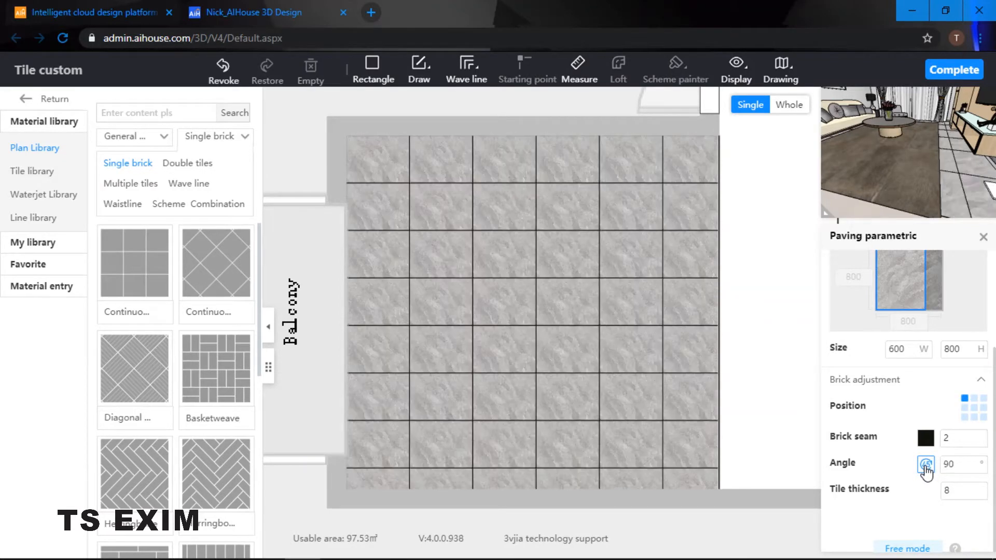
left_click(925, 465)
left_click(925, 464)
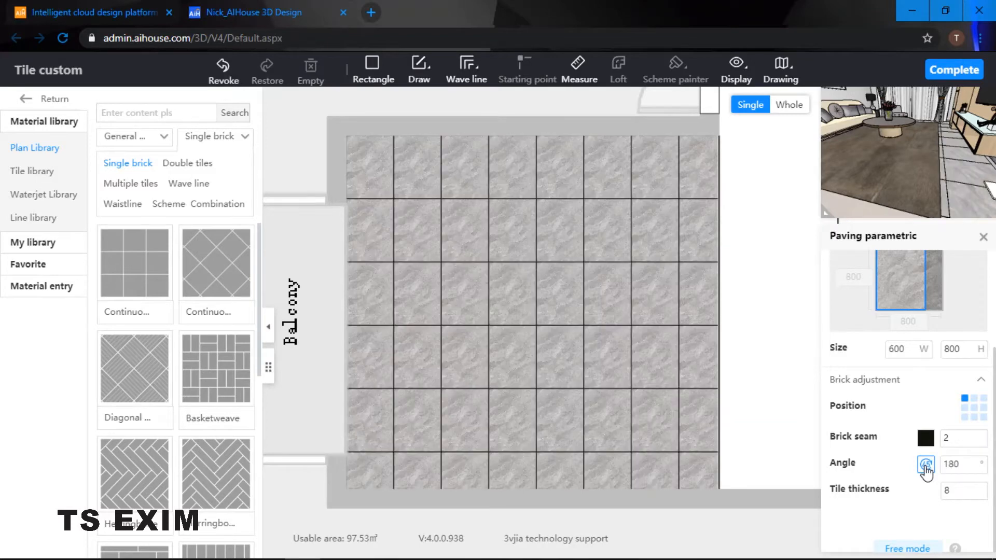
left_click_drag(961, 464, 930, 468)
type("0")
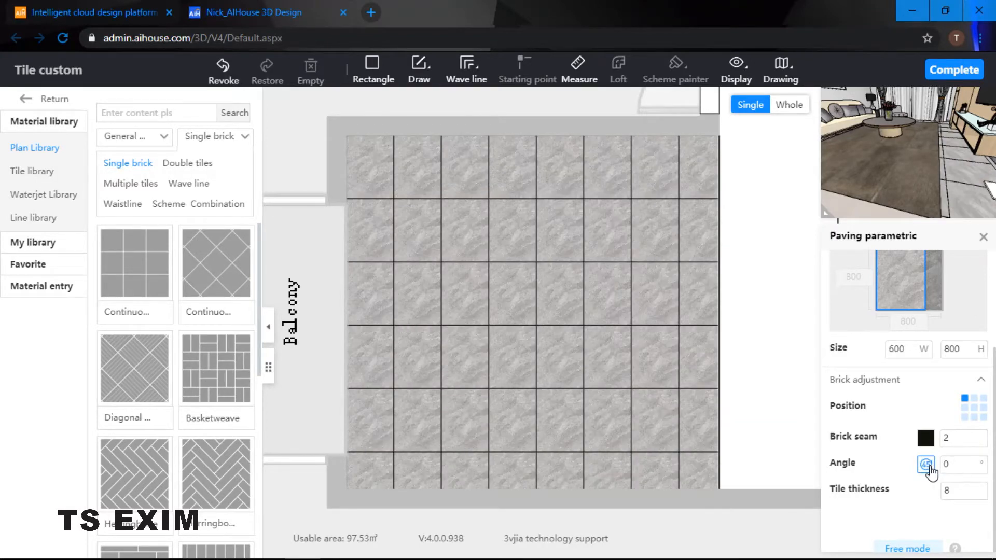
key("Return")
Clear the tile thickness and enter 8 again
left_click(946, 492)
left_click_drag(957, 490, 871, 490)
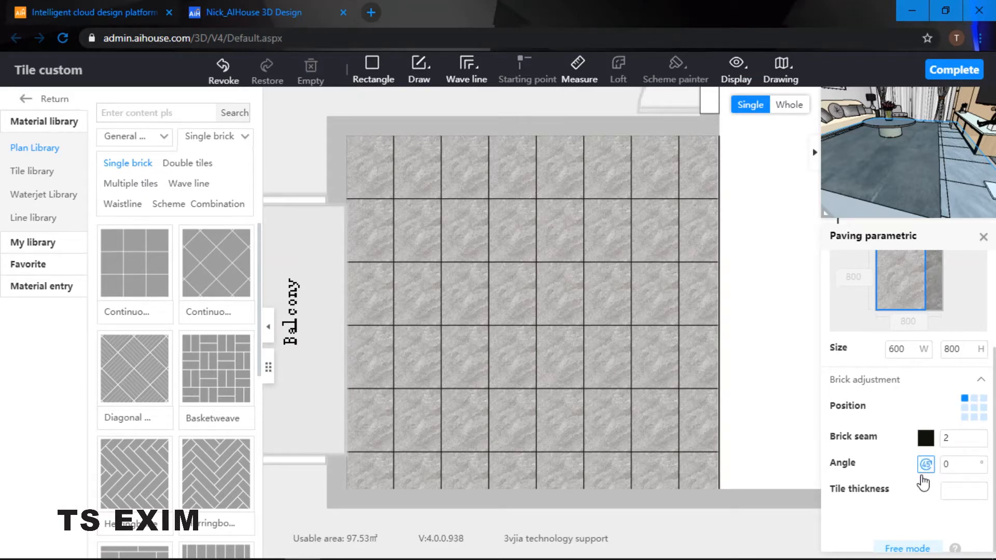
left_click(945, 490)
Apply the Scheme 01 combination to the corridor paving strip and open the settings of its dark border at the upper end
scroll(738, 255, "down", 3)
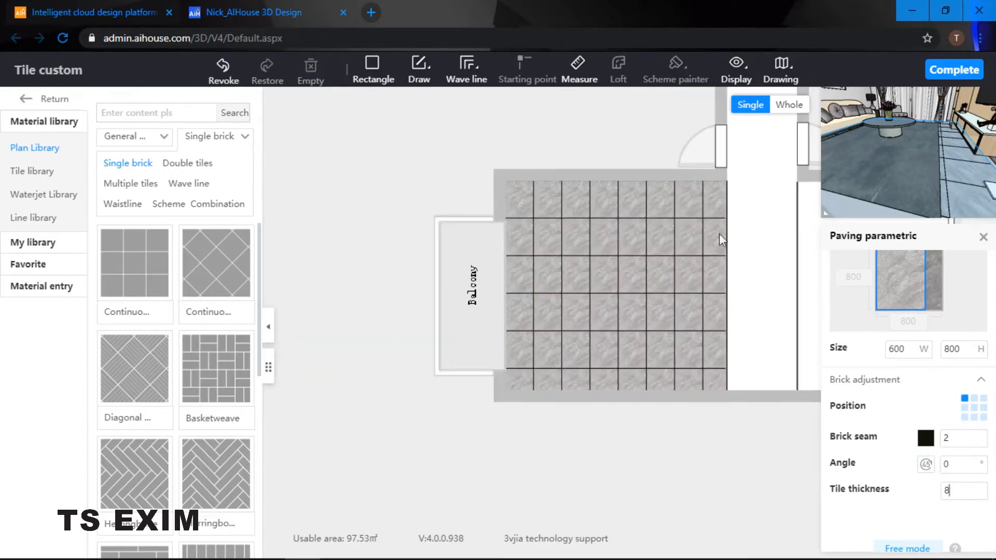
left_click_drag(717, 236, 495, 337)
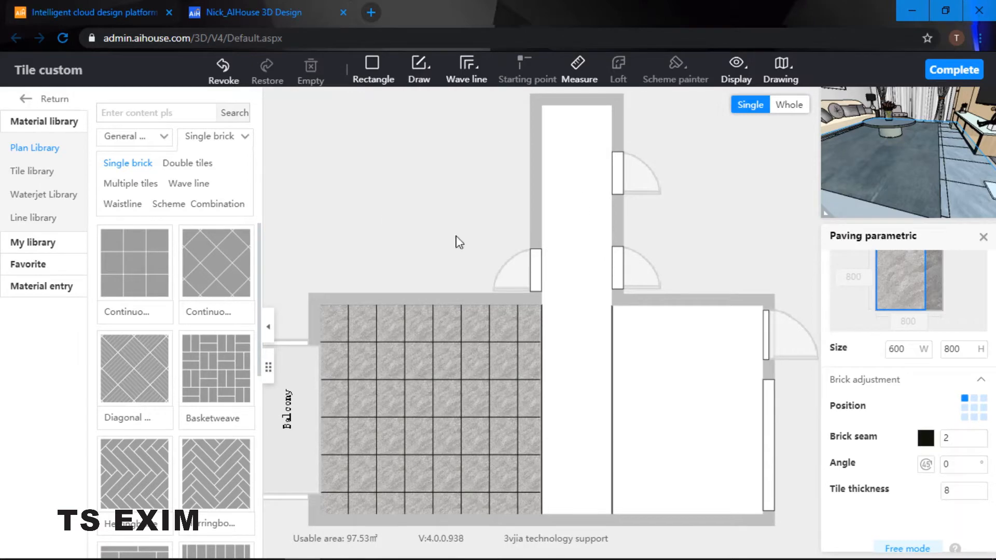
left_click(206, 203)
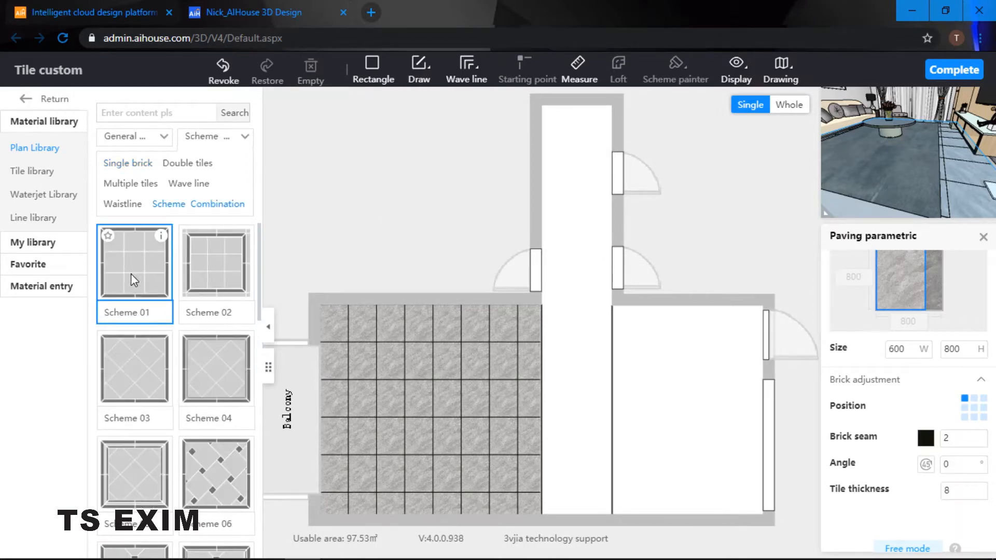
left_click_drag(127, 273, 582, 214)
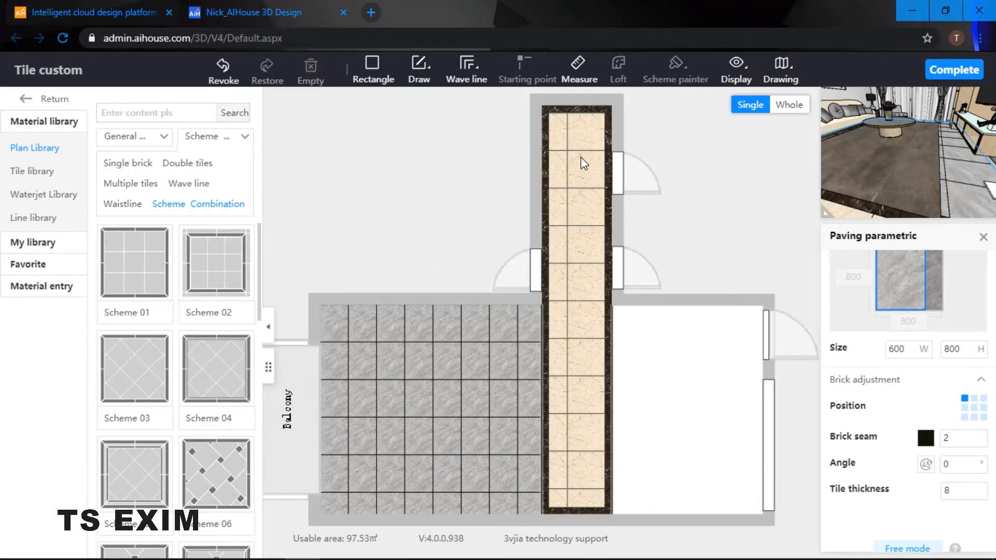
left_click(574, 110)
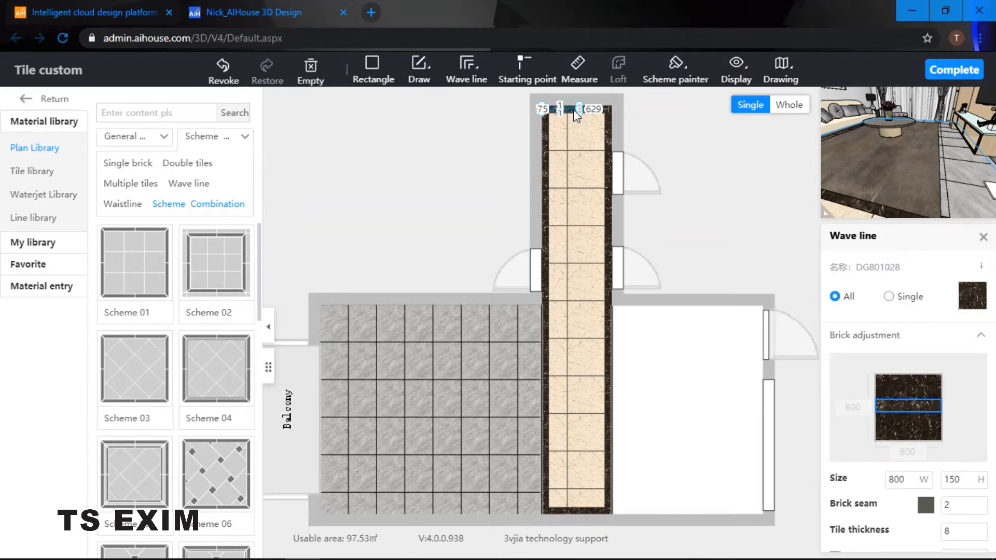
Delete only the upper-end side of the dark border around the corridor paving strip
left_click(587, 136)
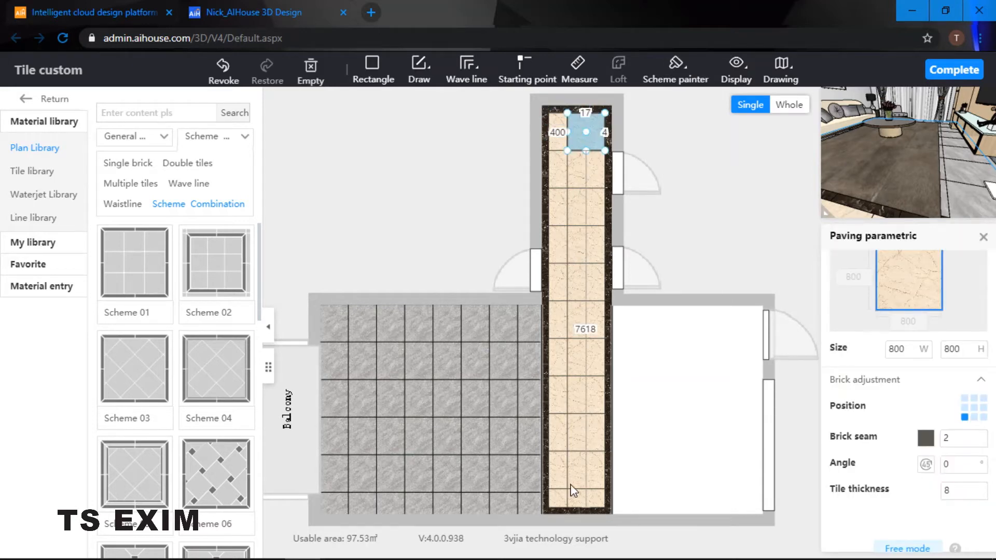
left_click(559, 111)
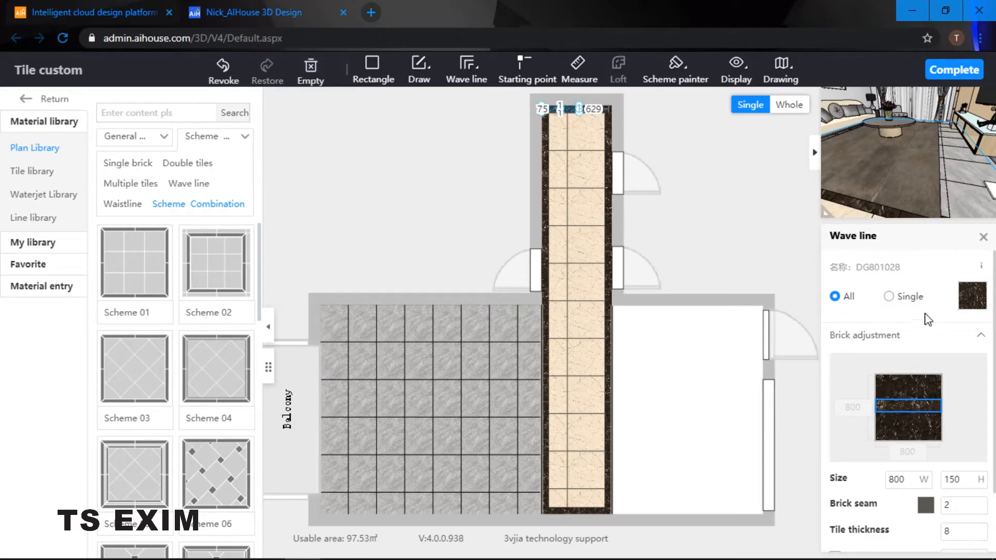
scroll(925, 318, "down", 1)
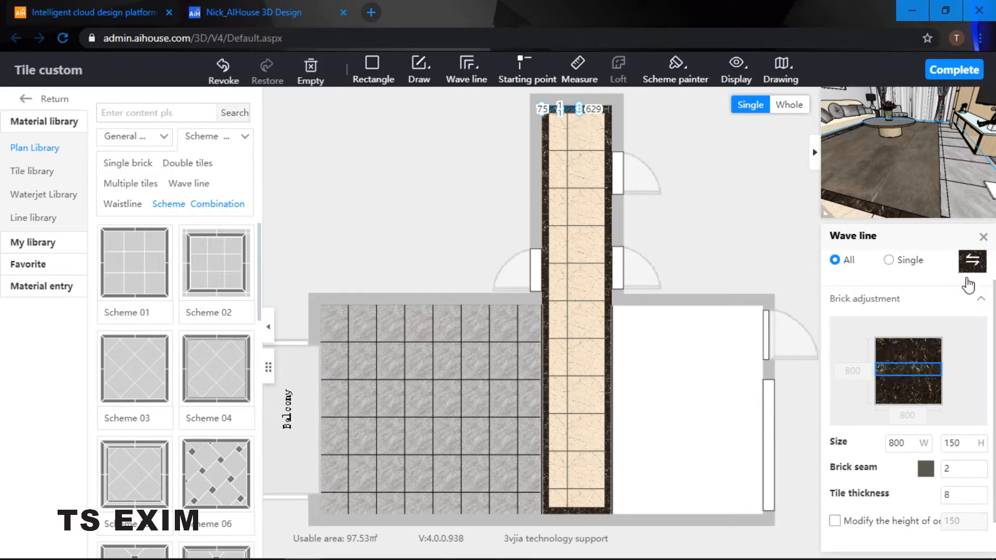
scroll(960, 332, "down", 1)
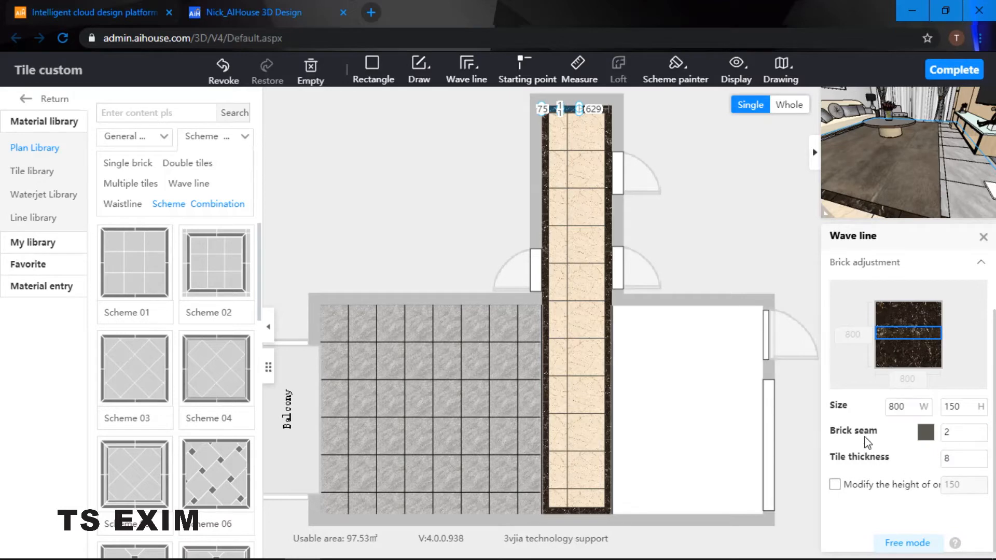
left_click(445, 321)
left_click(569, 110)
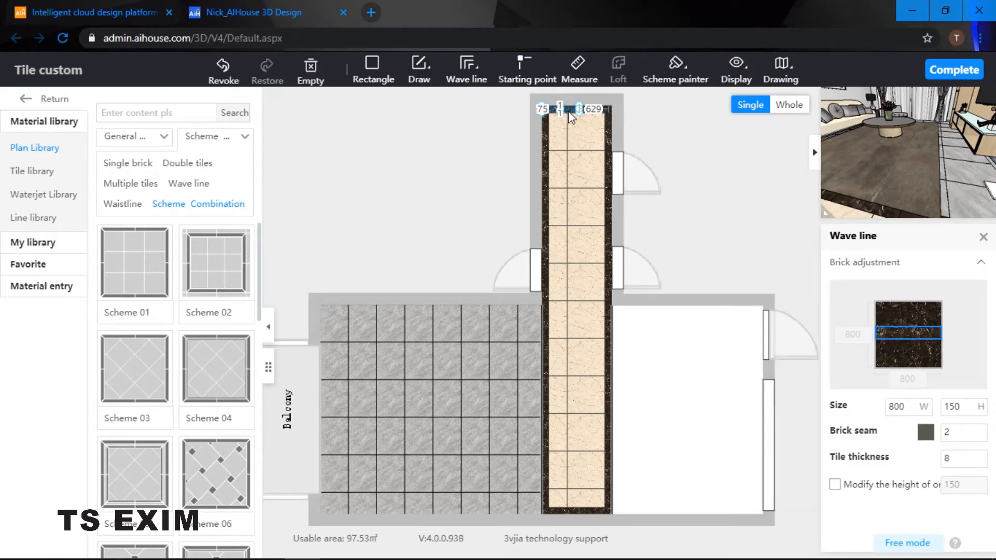
right_click(569, 111)
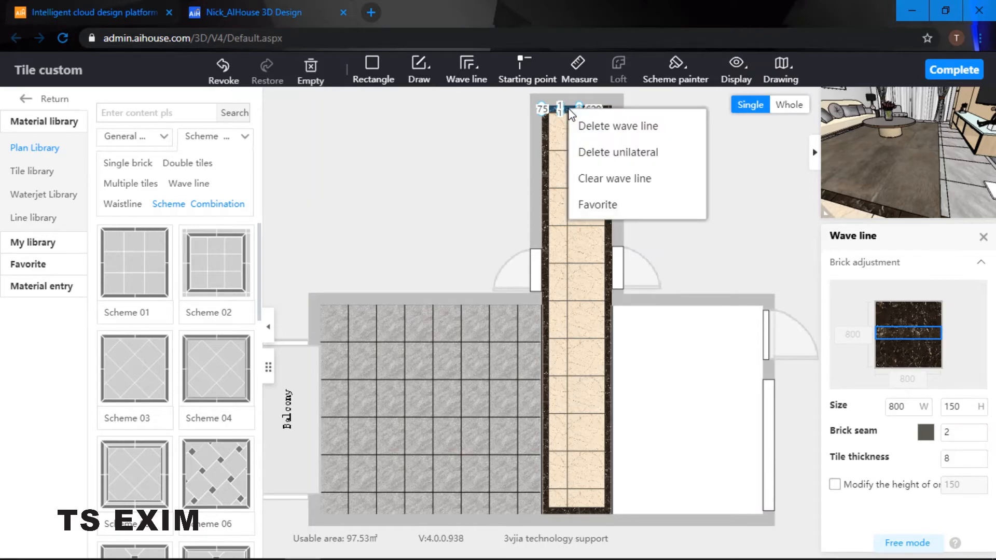
left_click(630, 153)
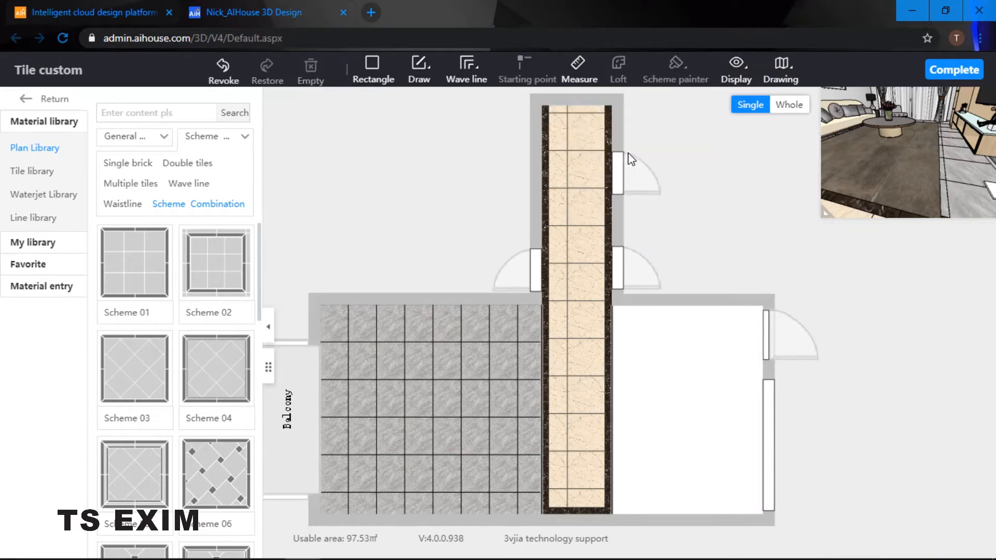
Delete the remaining dark border of the corridor paving and clear the strip's beige tiles
left_click(609, 114)
right_click(609, 114)
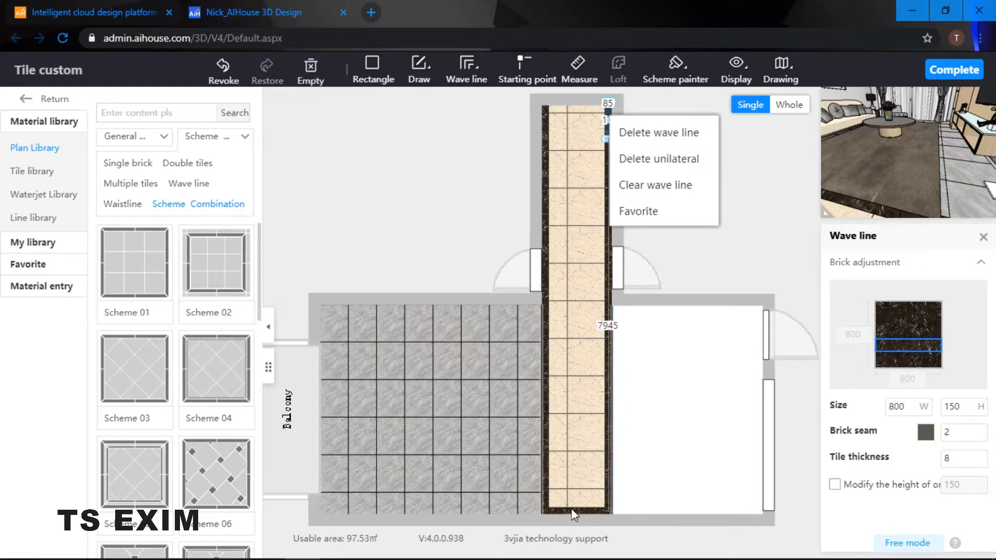
left_click(651, 133)
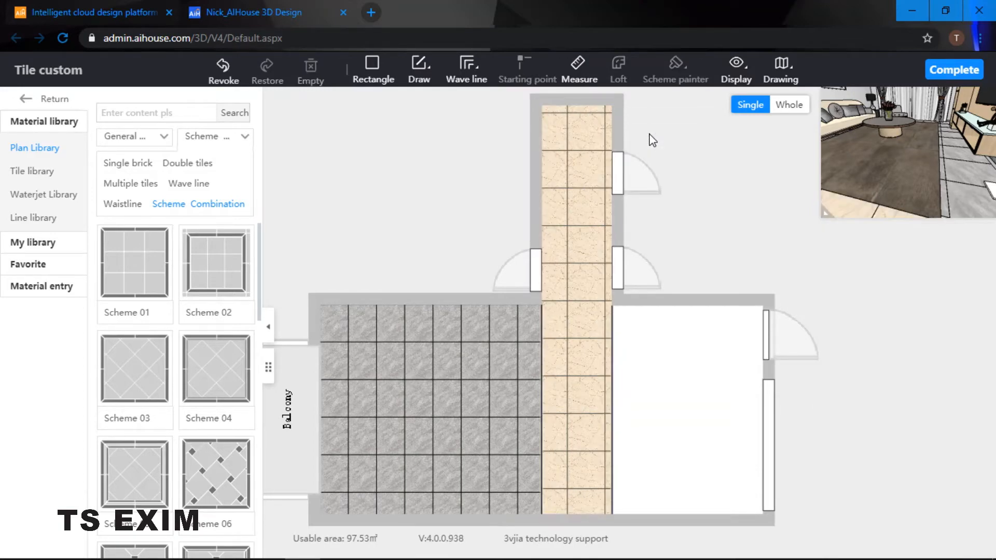
left_click(587, 134)
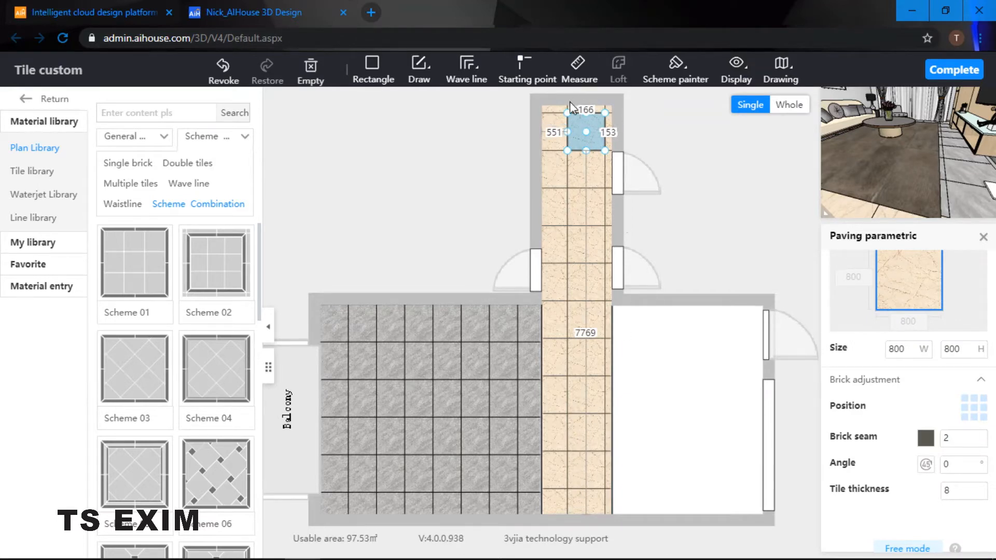
right_click(593, 146)
left_click(637, 190)
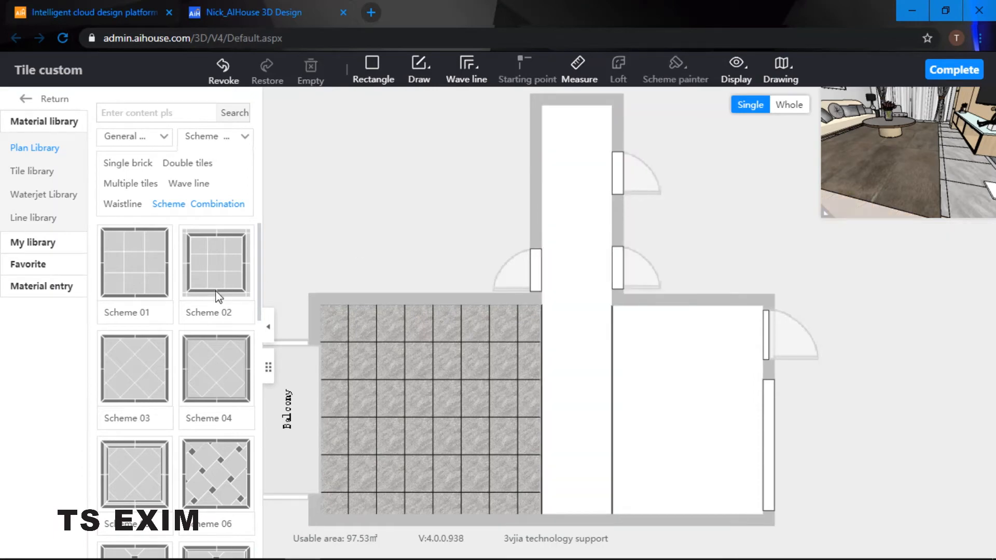
Apply the Scheme 01 combination to the empty corridor strip and open the settings of its upper-end border
left_click(163, 259)
left_click(578, 188)
left_click(596, 111)
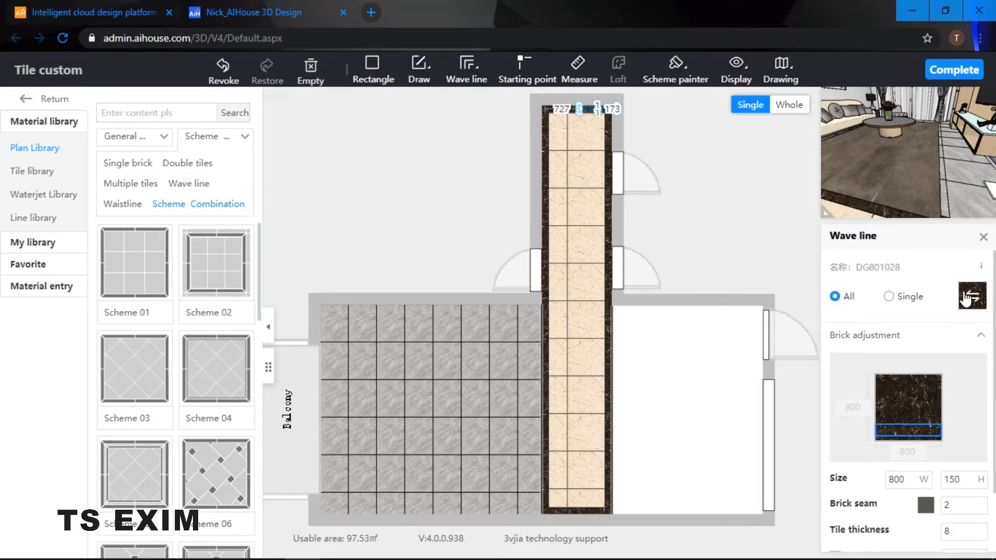
Replace the beige tiles inside the corridor's dark border with the regular hexagonal single-brick pattern
left_click(587, 134)
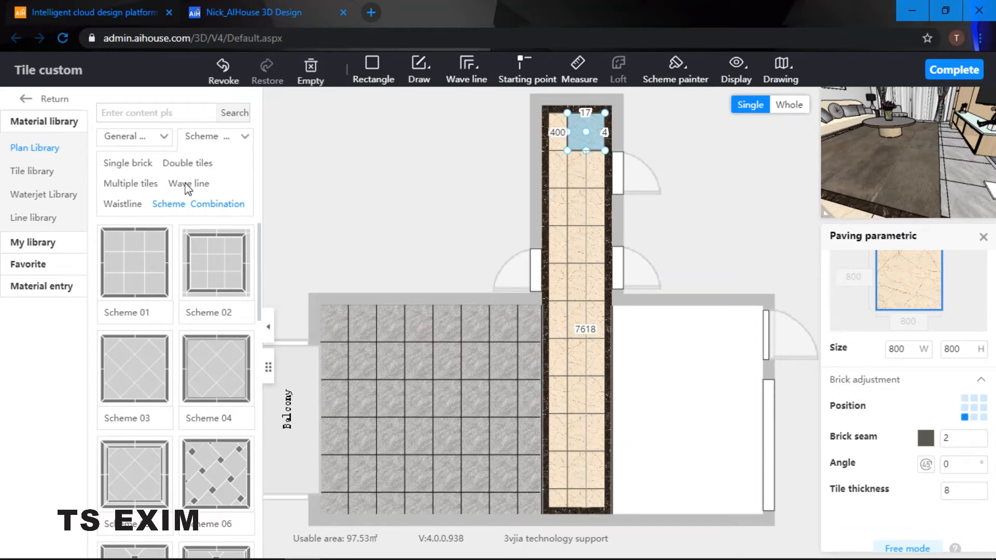
left_click(127, 163)
scroll(155, 259, "down", 5)
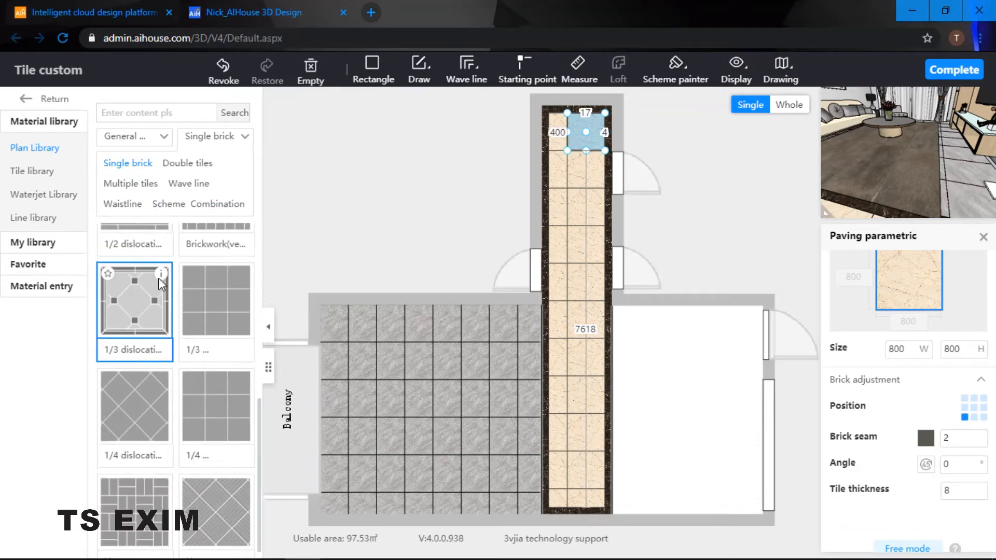
scroll(159, 284, "down", 1)
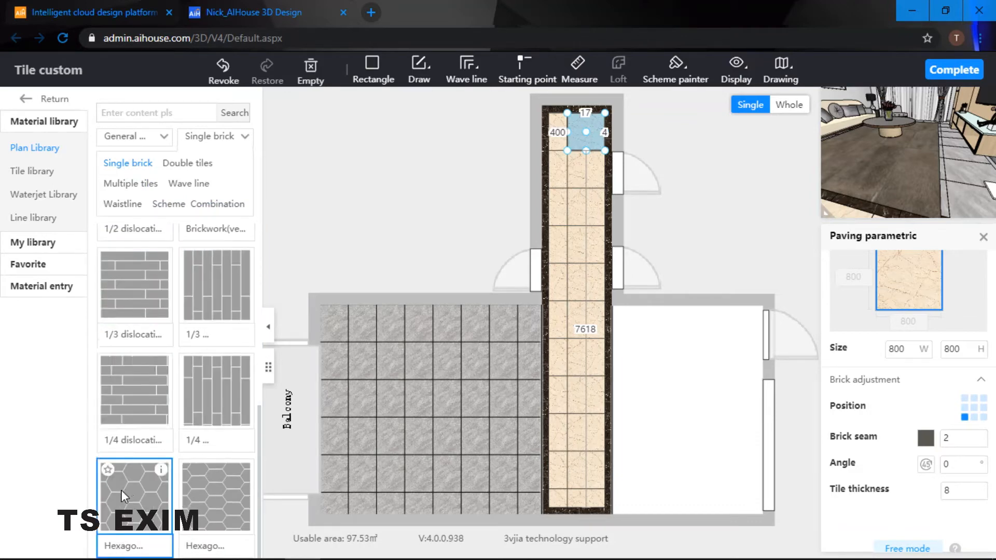
left_click_drag(122, 490, 581, 244)
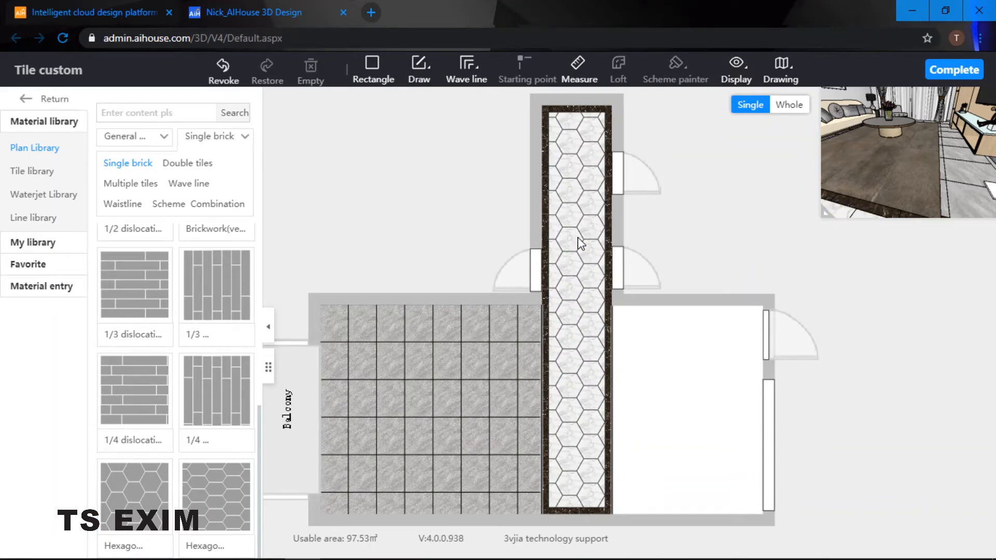
Set the width of the corridor's hexagonal tiles to 800
left_click(581, 243)
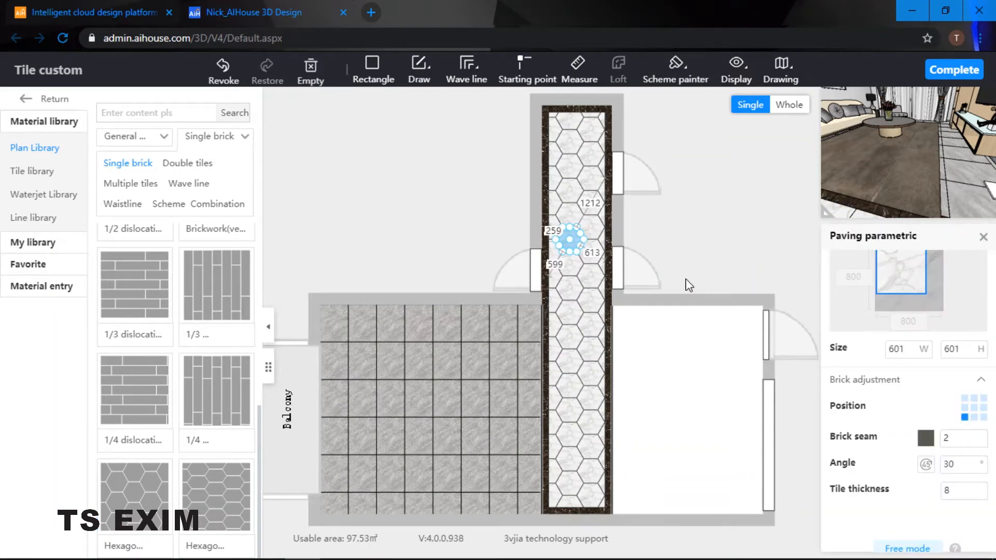
left_click(904, 349)
left_click_drag(905, 349, 888, 353)
type("800")
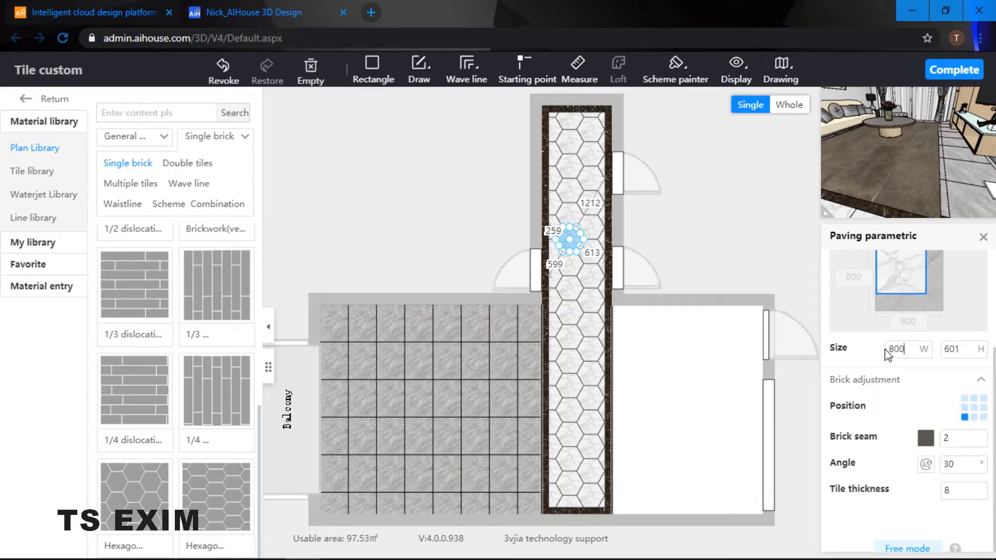
key("Return")
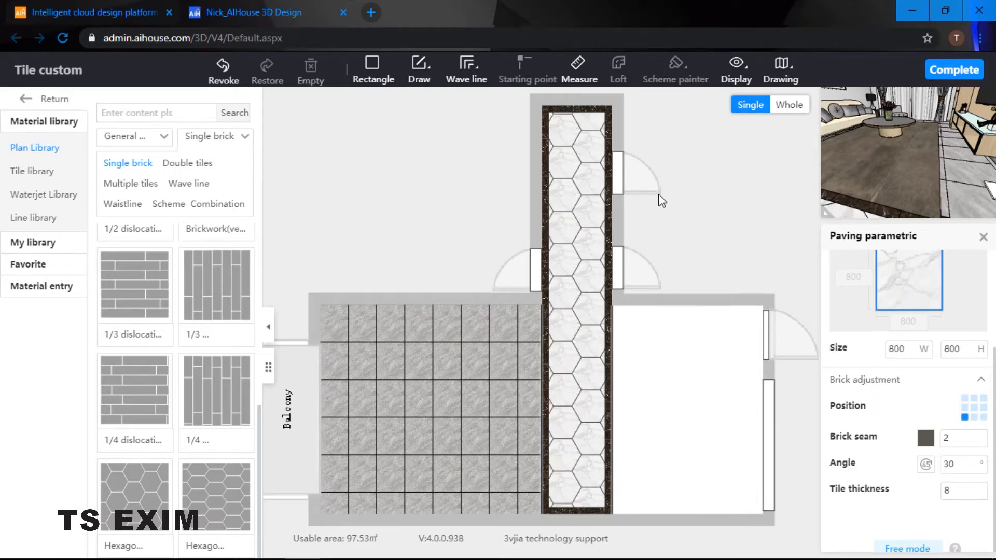
scroll(922, 381, "up", 2)
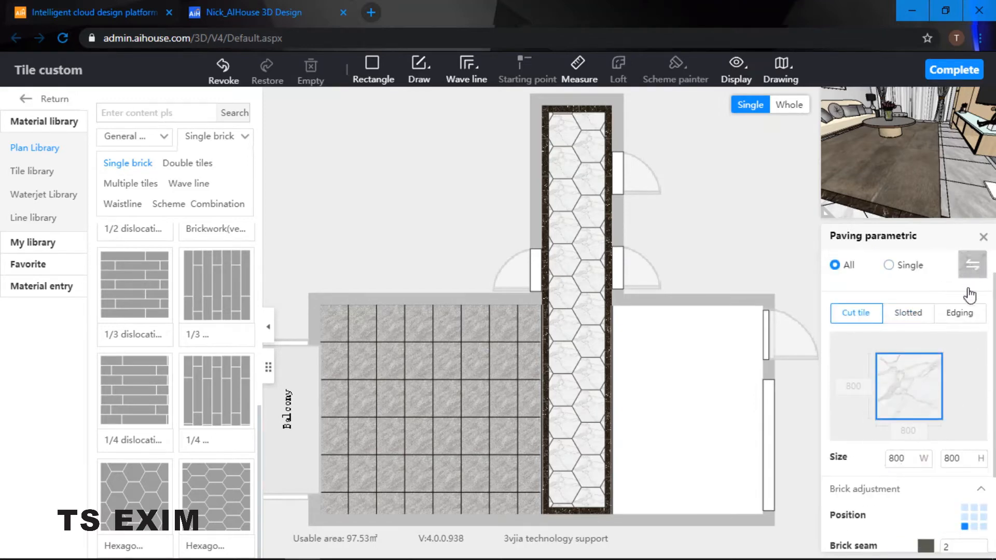
scroll(958, 410, "down", 2)
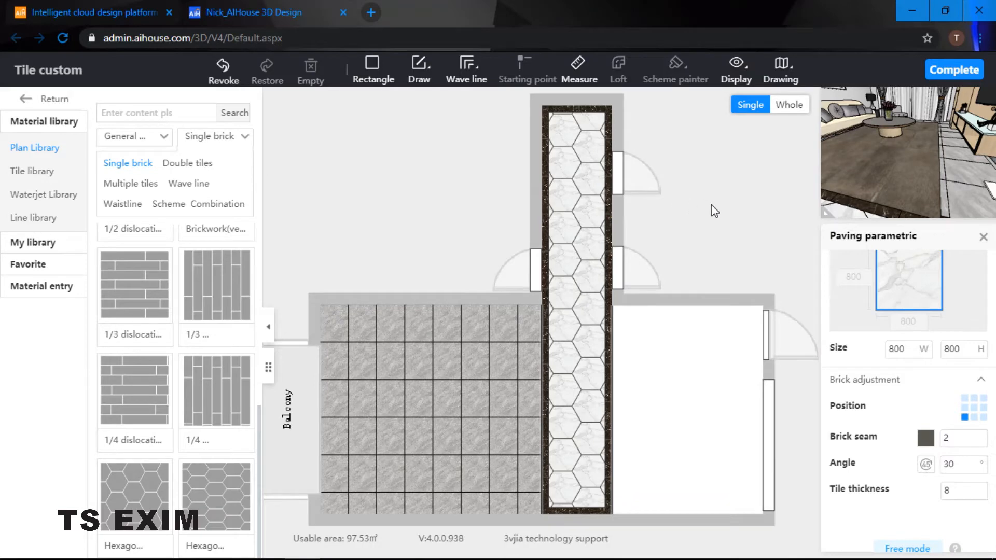
Draw a closed five-sided area in the blank floor beyond the corridor, with straight sides of about 1980, 2815, 1929 and 959
left_click_drag(711, 211, 733, 170)
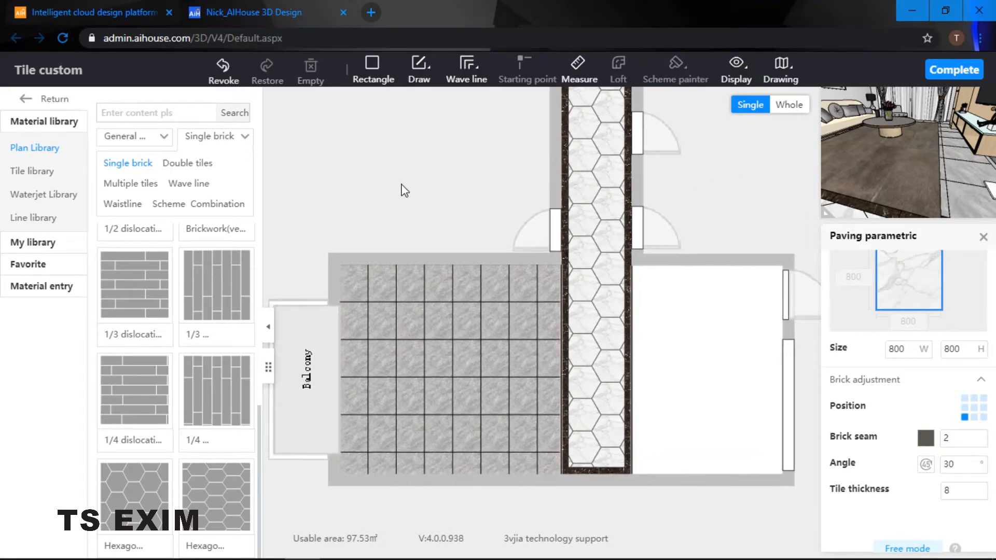
left_click(421, 82)
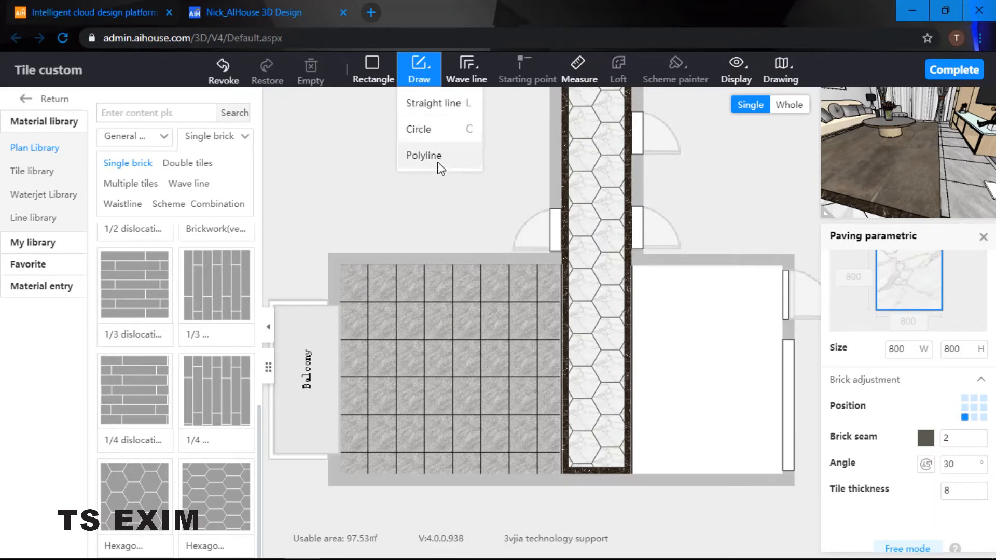
left_click(428, 104)
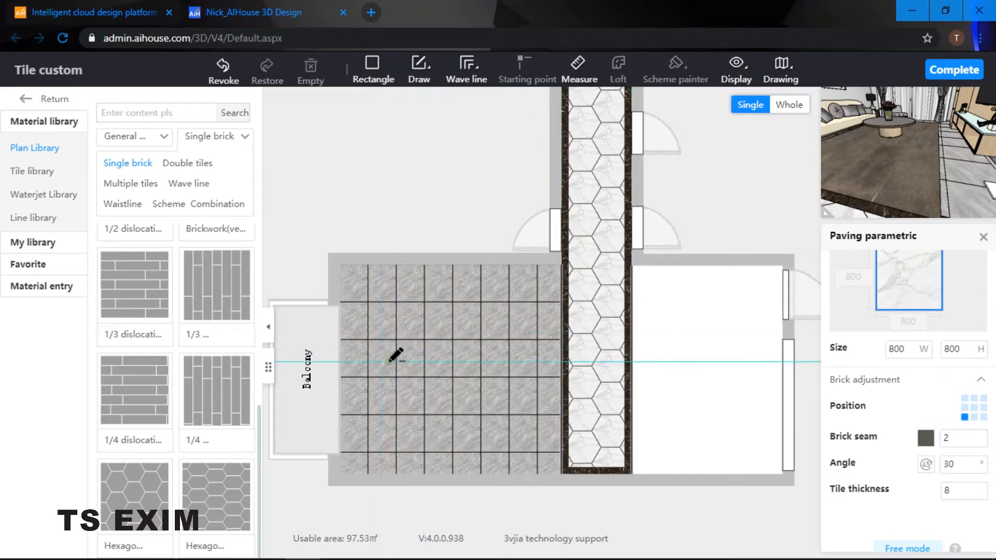
left_click(668, 346)
left_click(746, 296)
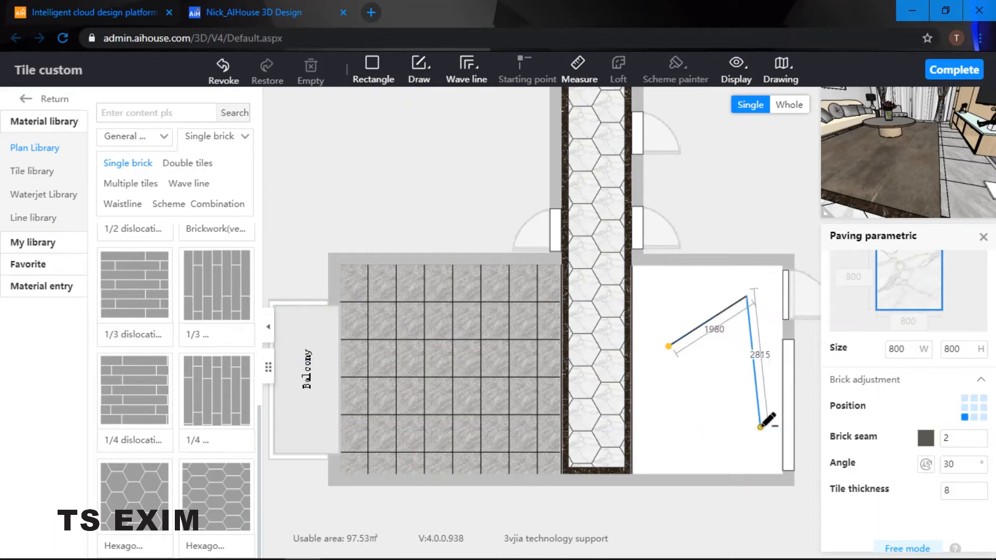
left_click(760, 426)
left_click(678, 466)
left_click(652, 430)
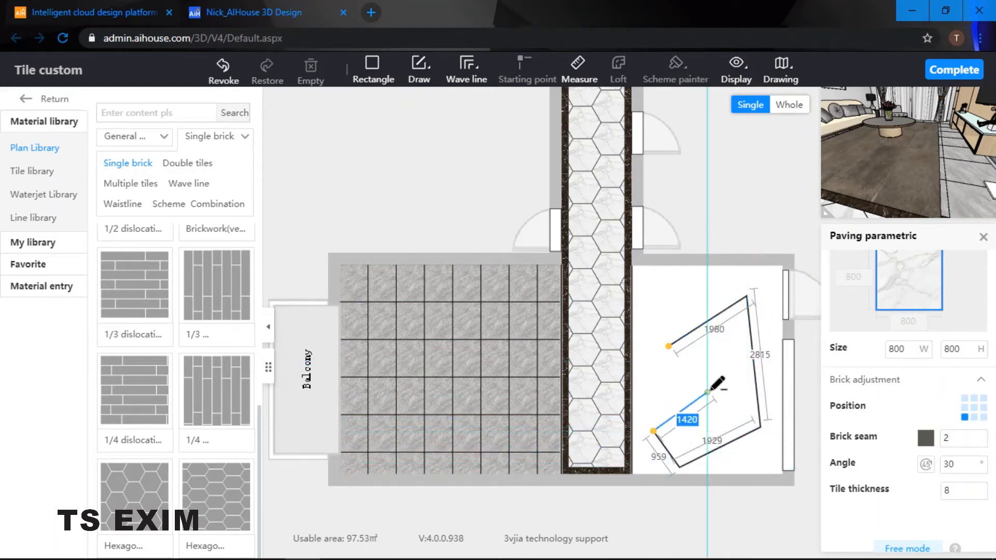
left_click(668, 346)
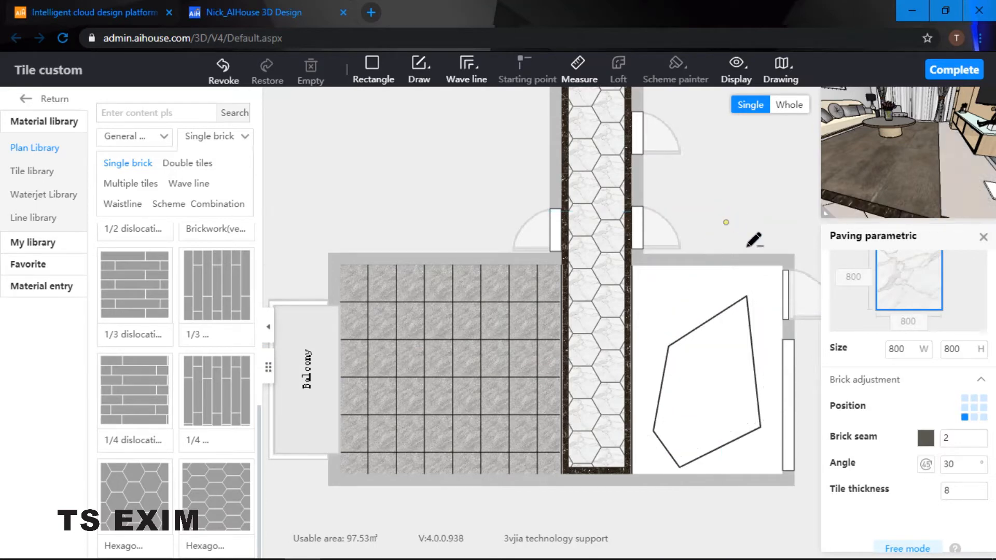
left_click_drag(736, 228, 721, 219)
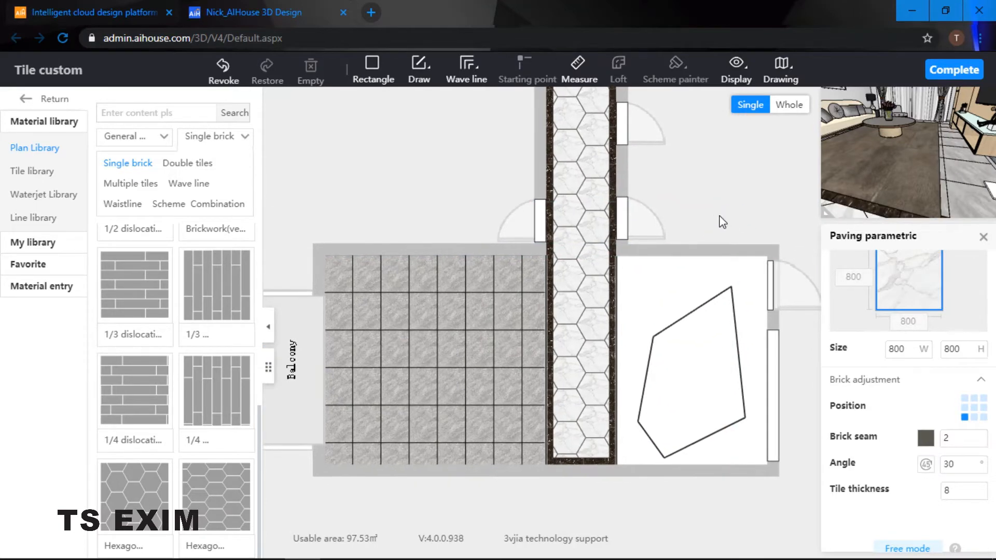
Pave the five-sided area with the vertical 1/3 dislocation pattern and the floor around it with the horizontal 1/2 dislocation pattern
left_click_drag(207, 285, 691, 365)
scroll(152, 340, "up", 2)
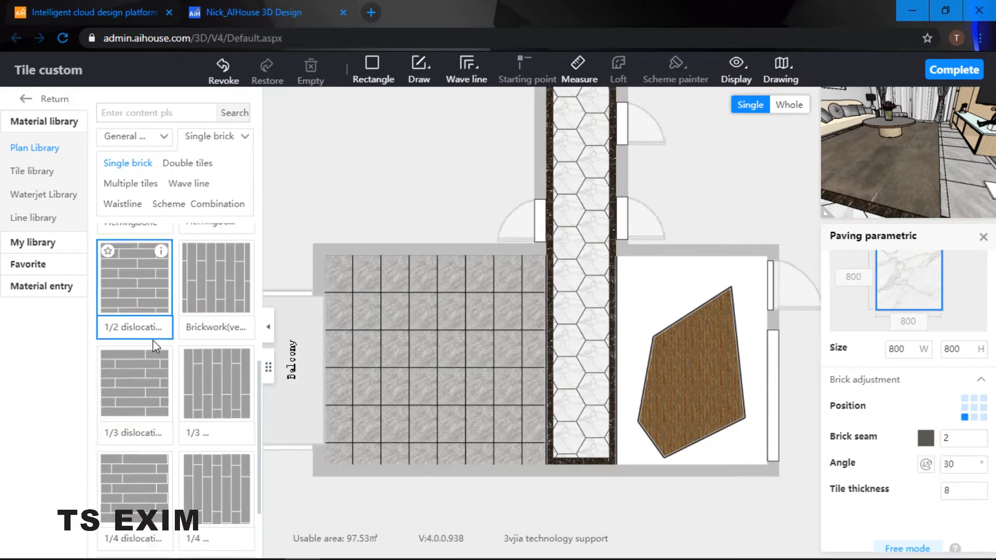
left_click_drag(132, 299, 666, 299)
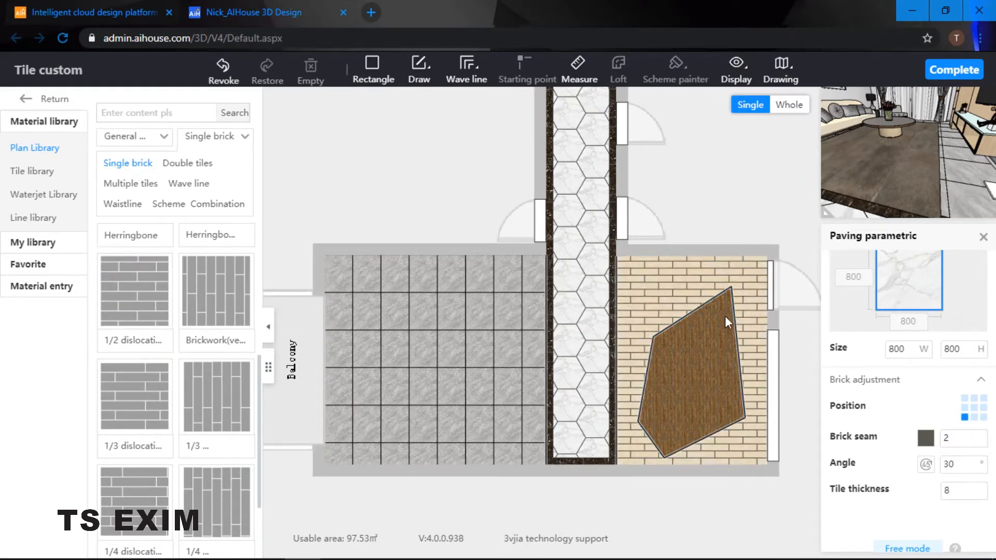
left_click(467, 67)
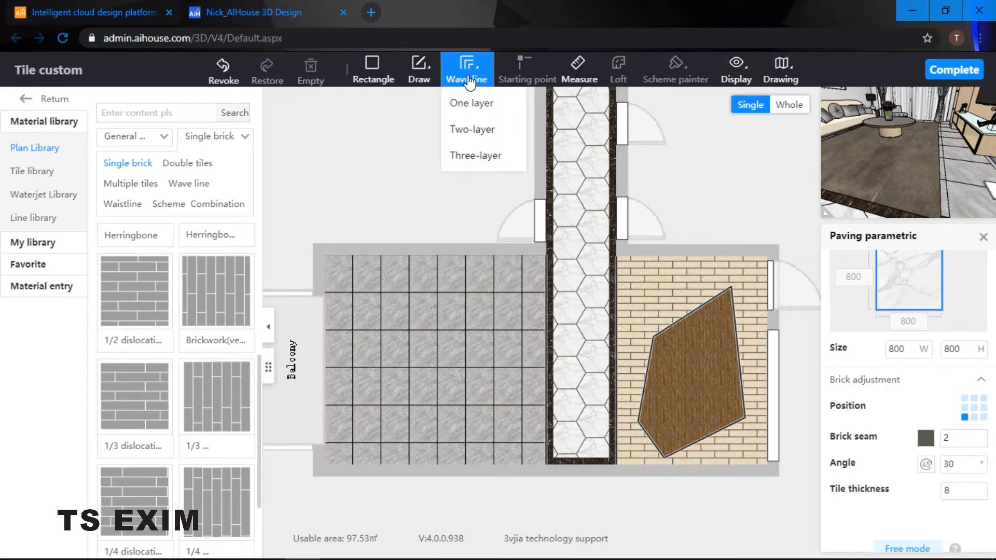
left_click(364, 67)
left_click(419, 67)
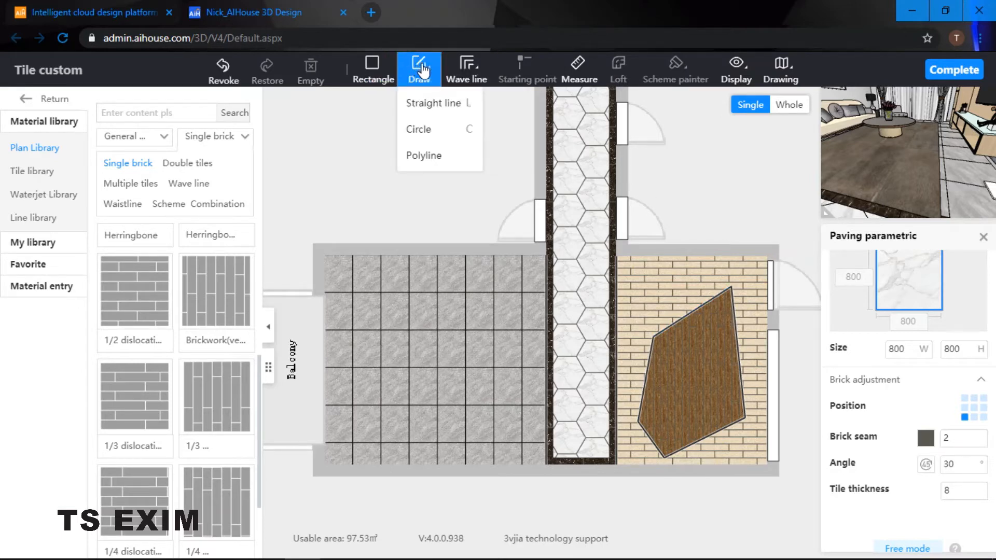
left_click(428, 105)
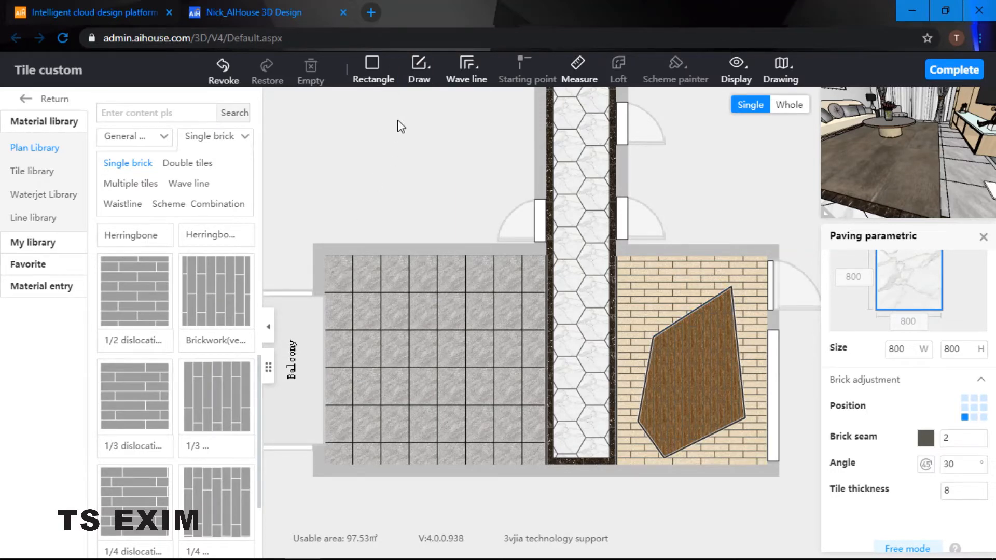
Draw two circles on the grey-tiled floor: one of about 1408 radius overlapping the balcony-side corner and one about 2392 wide near the corridor
left_click(417, 70)
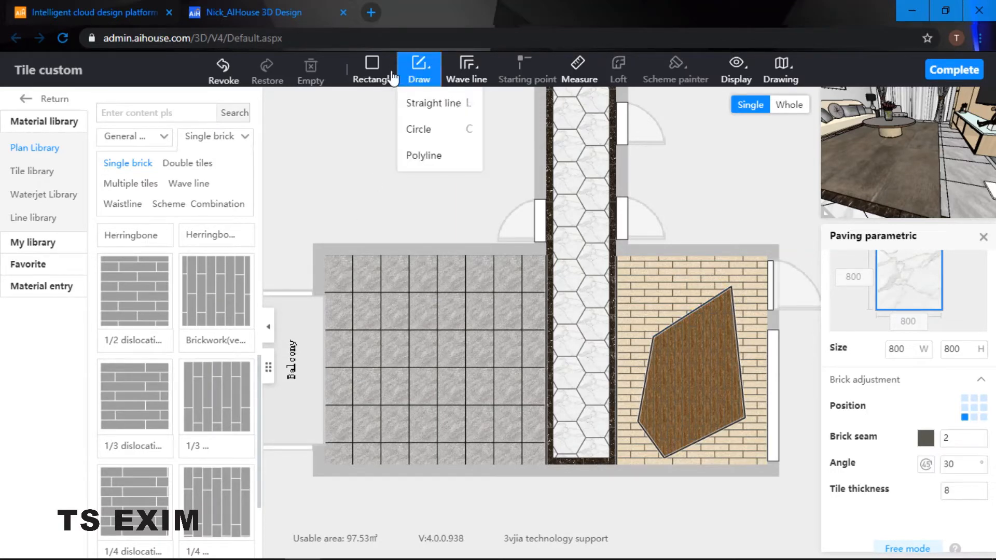
left_click(429, 130)
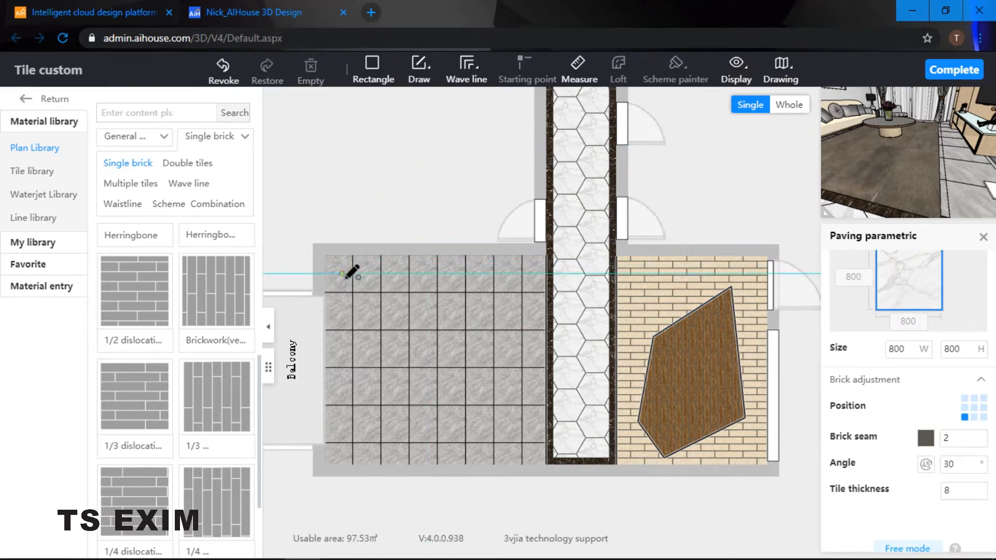
left_click(340, 246)
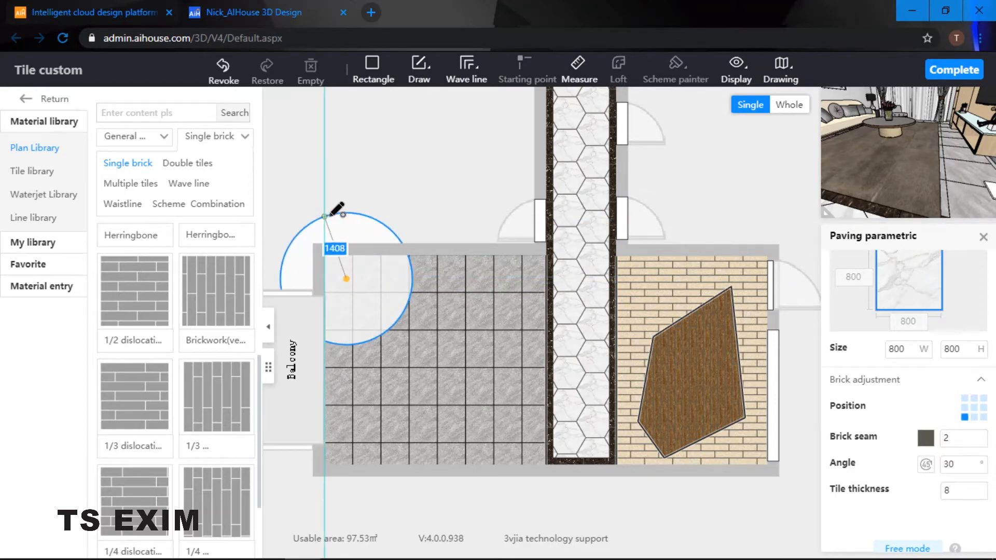
left_click(331, 215)
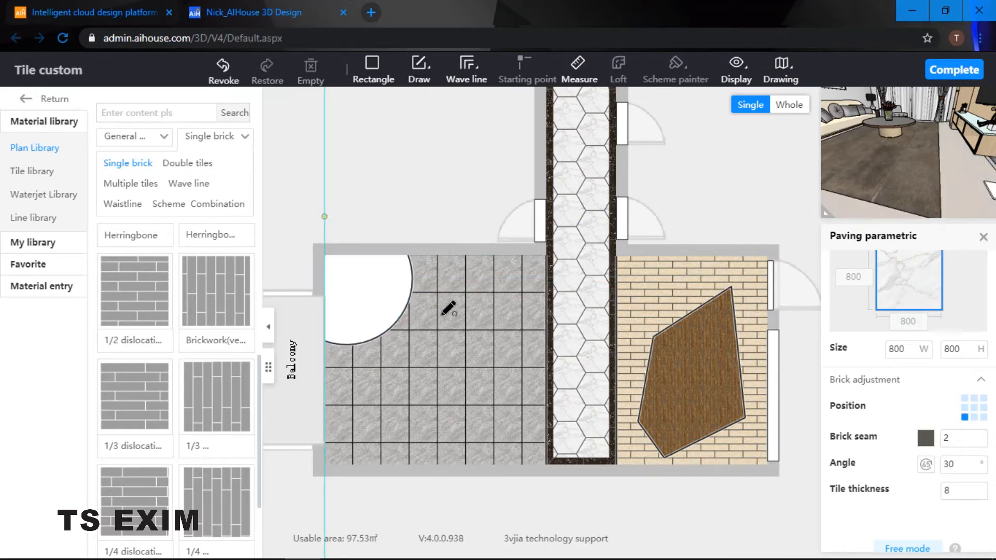
left_click(468, 345)
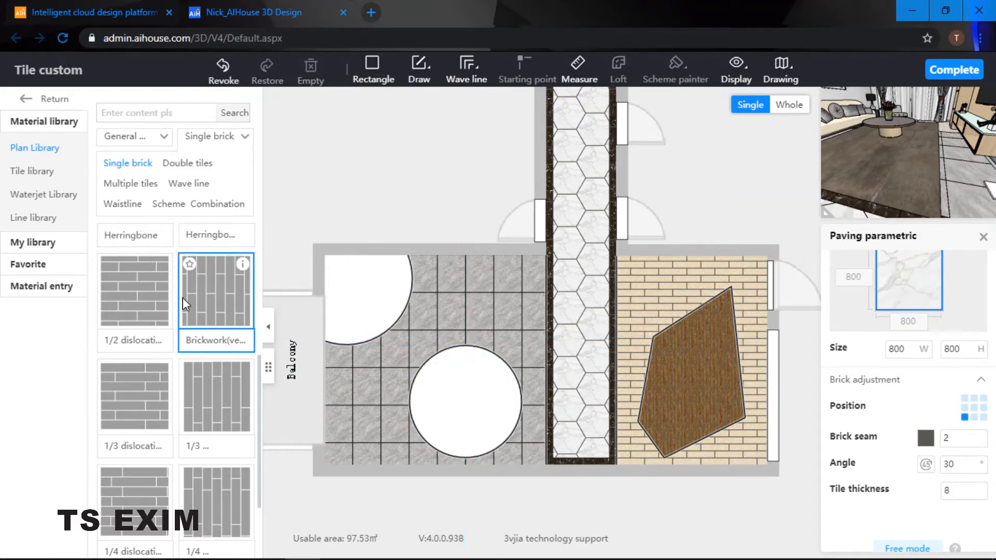
Pave the corner circle with the single-brick Diagonal pattern and the full circle with the vertical Herringbone pattern
scroll(182, 301, "up", 5)
left_click_drag(154, 369, 366, 280)
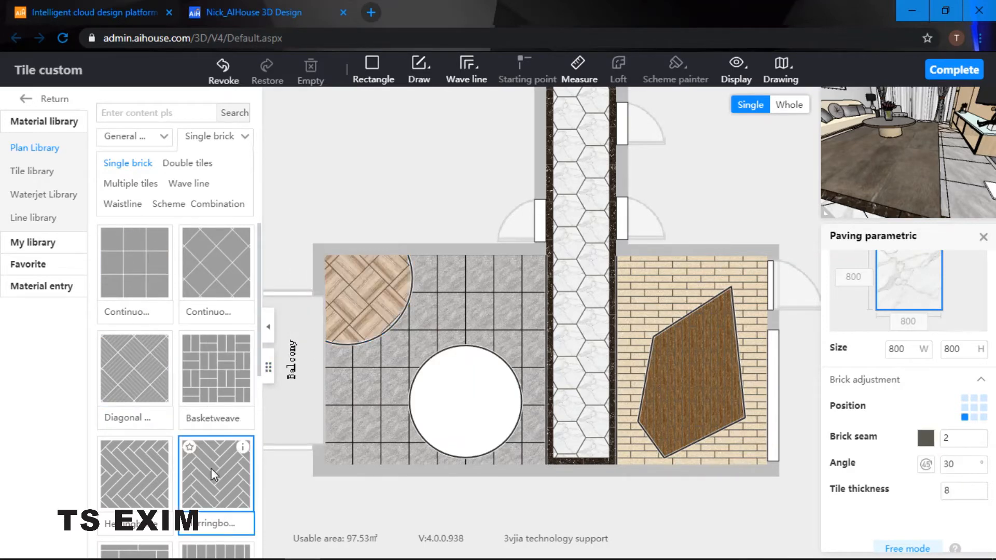
left_click_drag(210, 468, 469, 390)
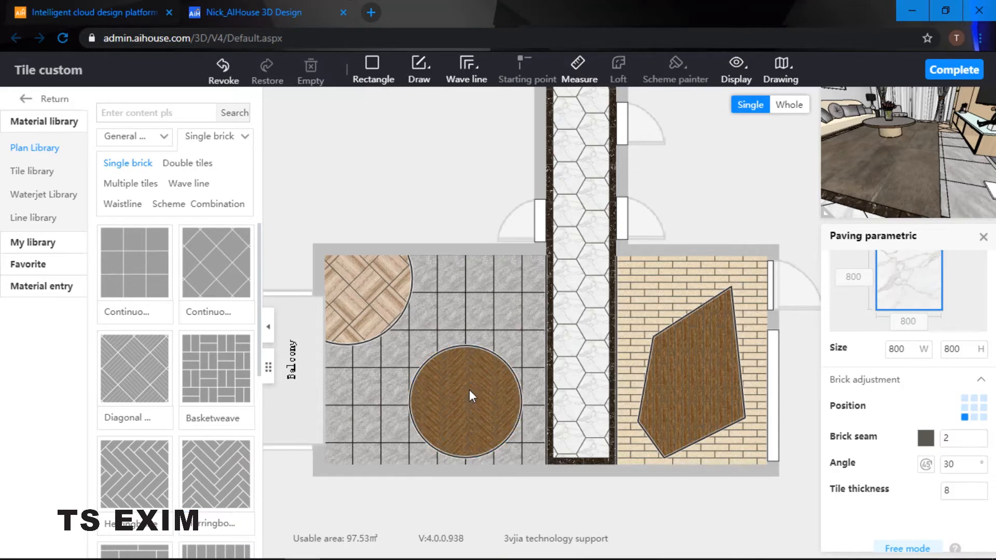
Empty the herringbone paving from the full circle on the grey floor and delete the circle
right_click(472, 380)
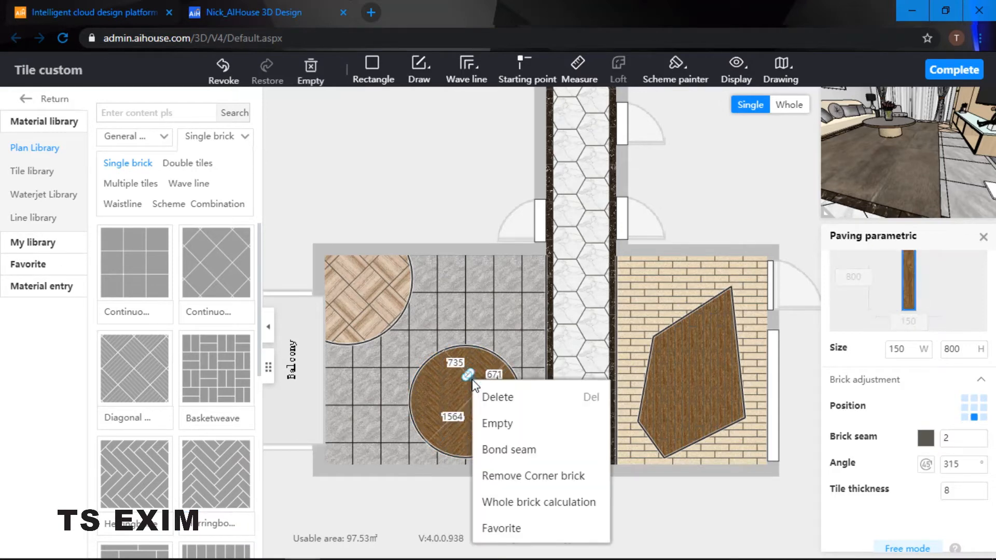
left_click(497, 424)
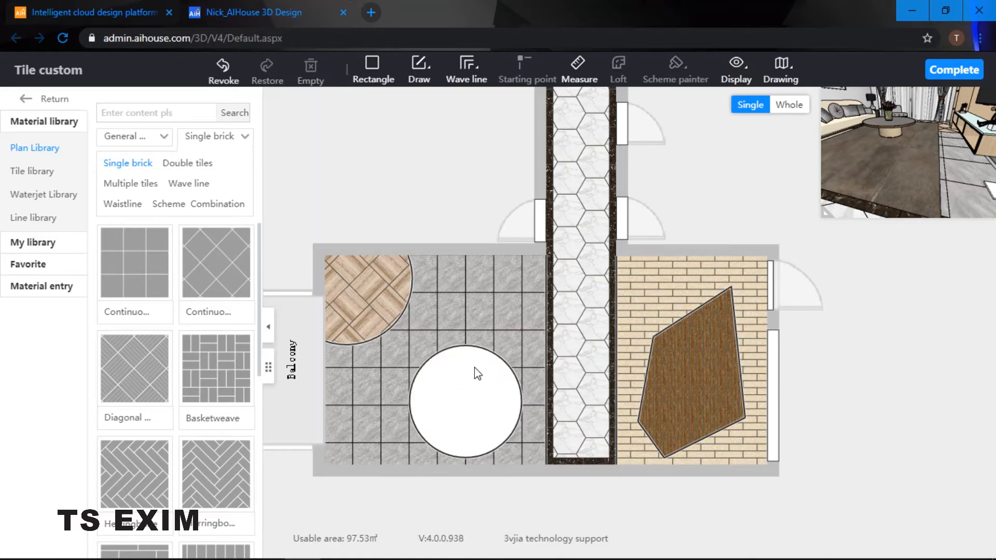
left_click(436, 375)
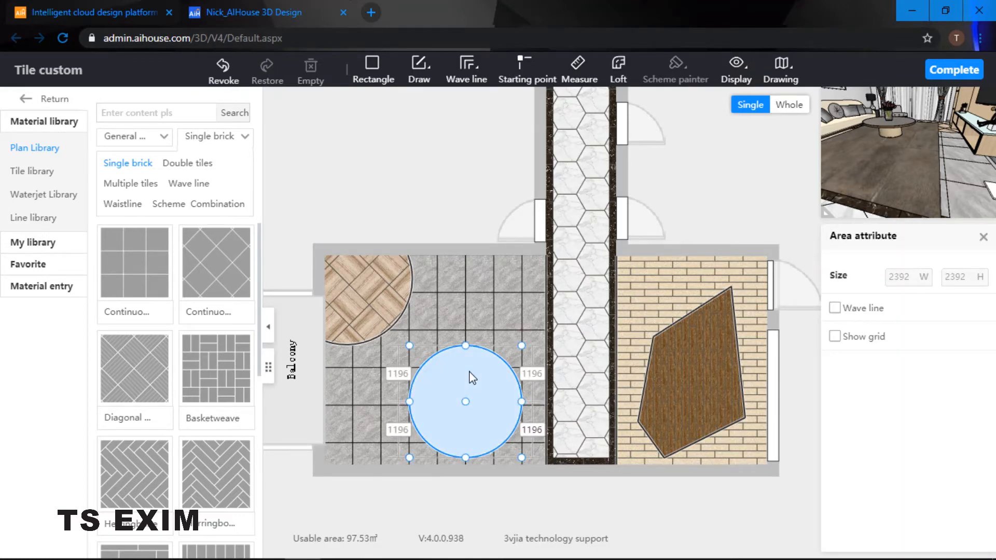
key("Delete")
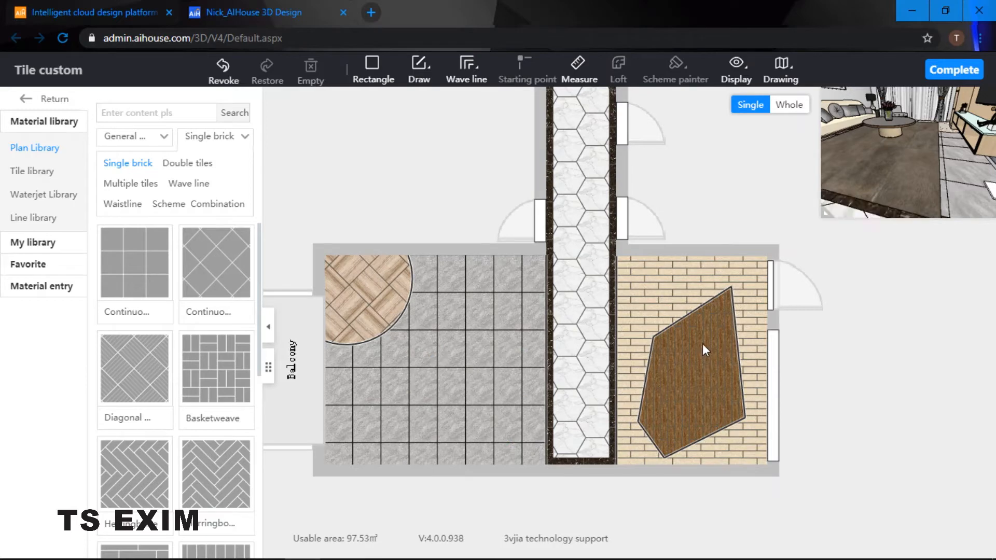
Empty the brown paving from the five-sided area beyond the corridor and delete the area
left_click(703, 344)
right_click(703, 344)
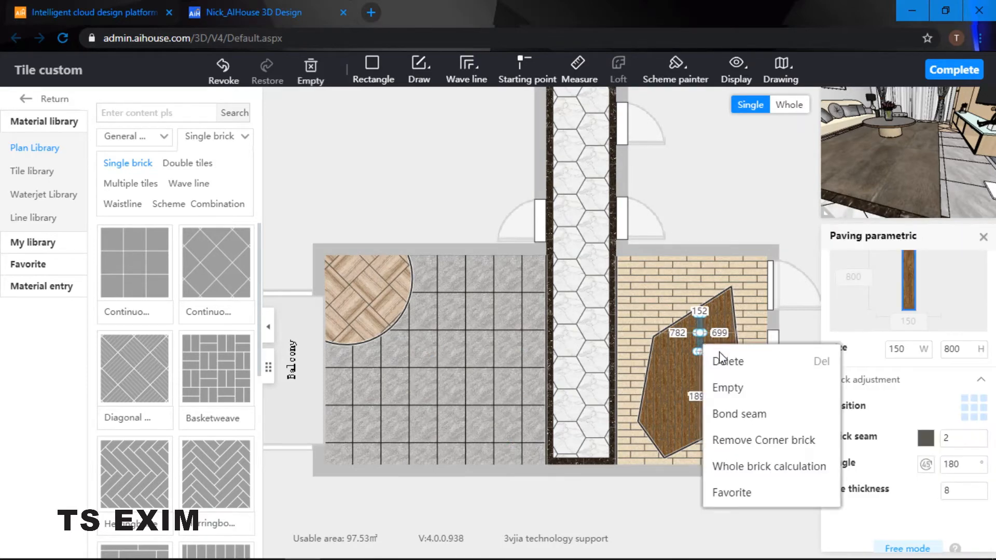
left_click(727, 388)
left_click(714, 344)
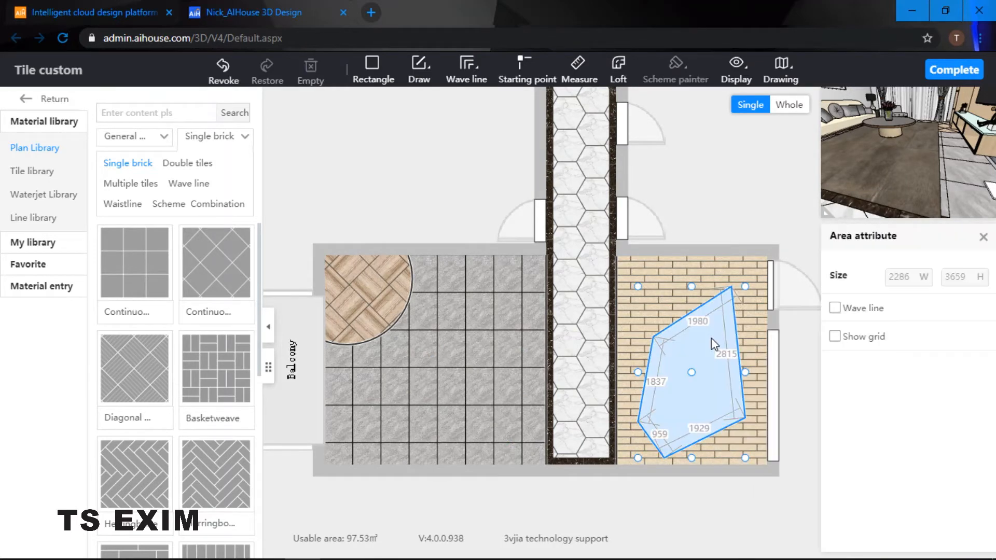
key("Delete")
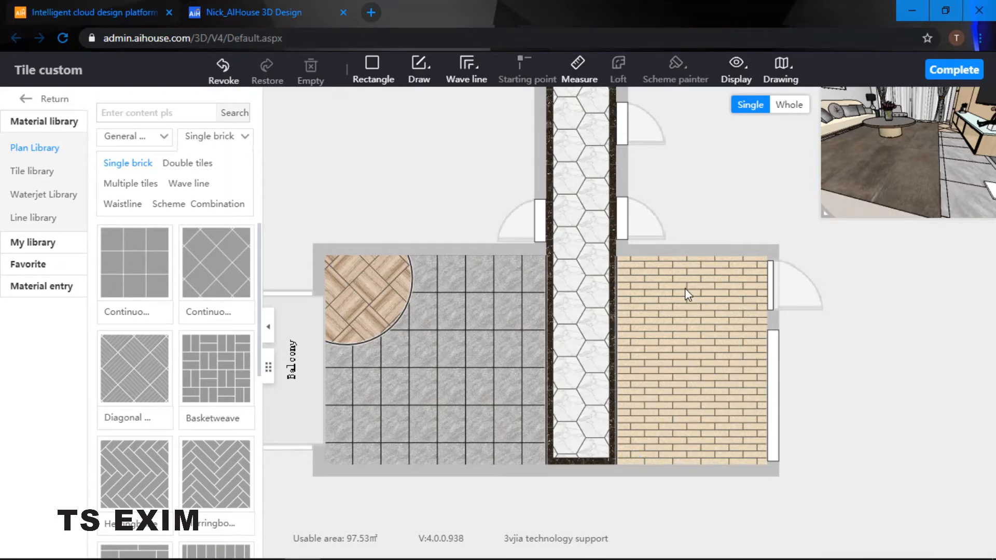
right_click(680, 294)
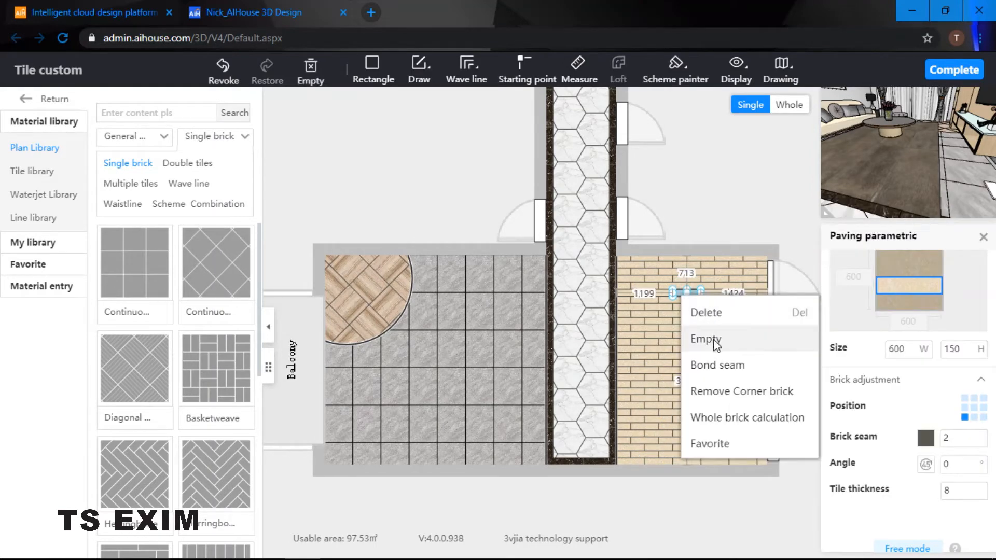
left_click(687, 186)
Draw a closed six-sided outline with straight lines on the beige brick floor, its first two sides about 1790 and 2062 long
left_click(418, 66)
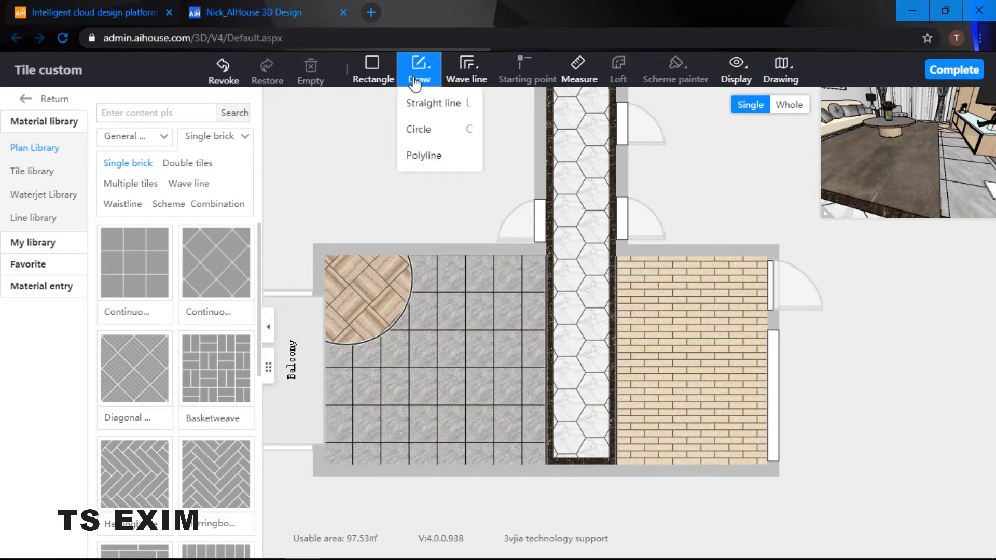
left_click(441, 158)
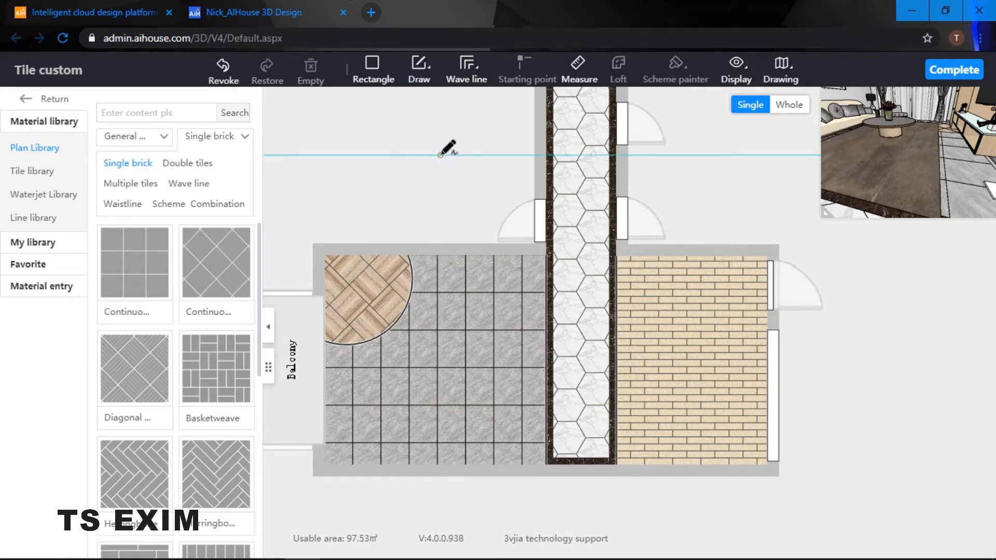
left_click(415, 70)
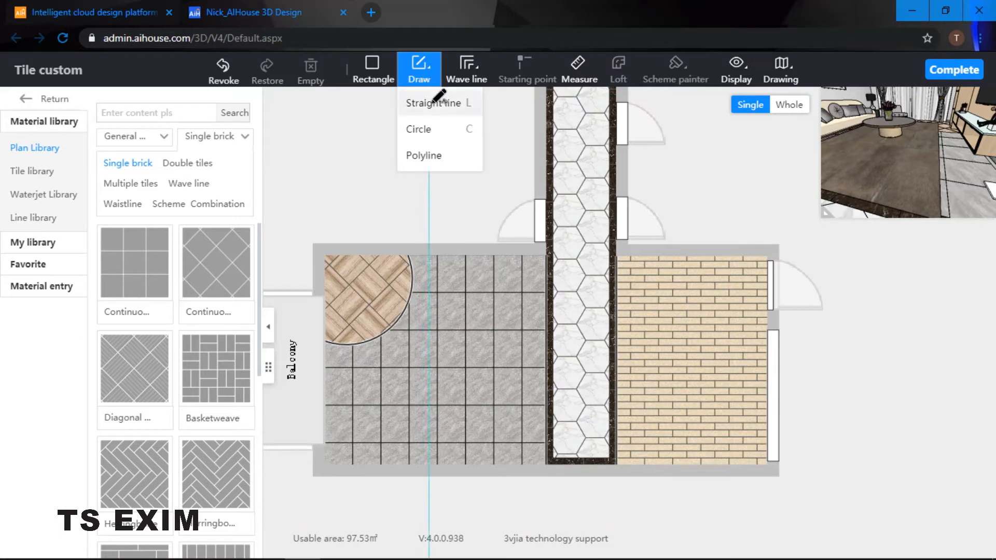
left_click(430, 102)
left_click(642, 332)
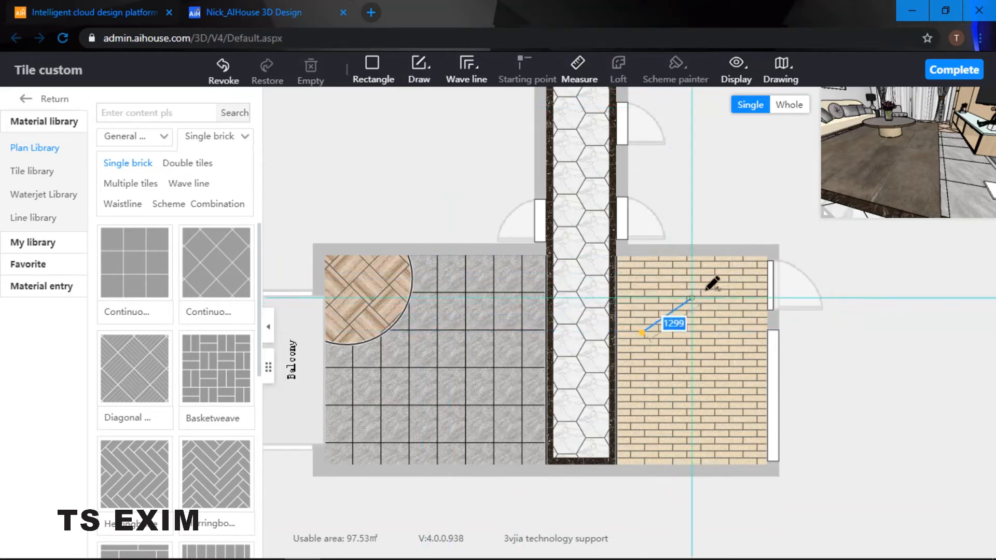
left_click(712, 286)
left_click(743, 377)
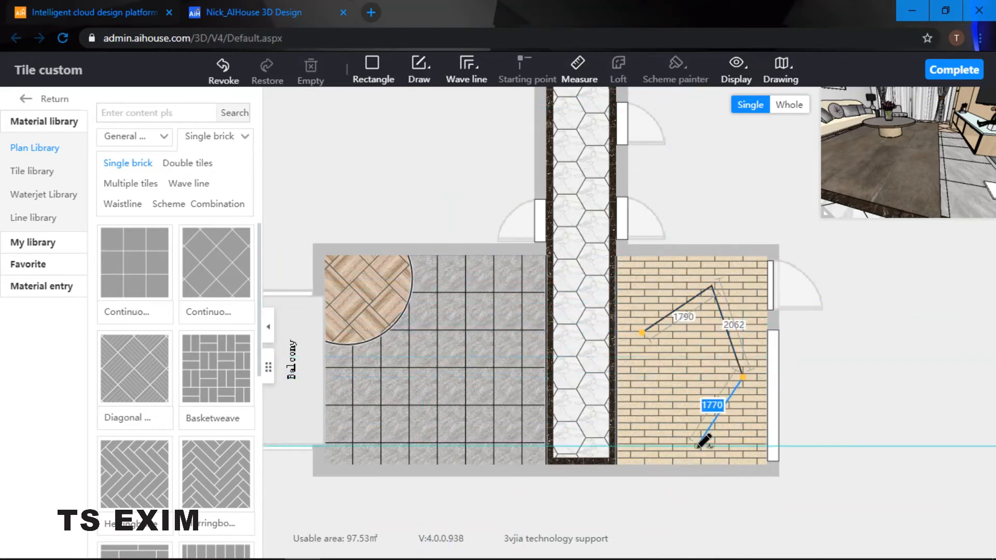
left_click(697, 446)
left_click(647, 410)
left_click(667, 356)
left_click(642, 332)
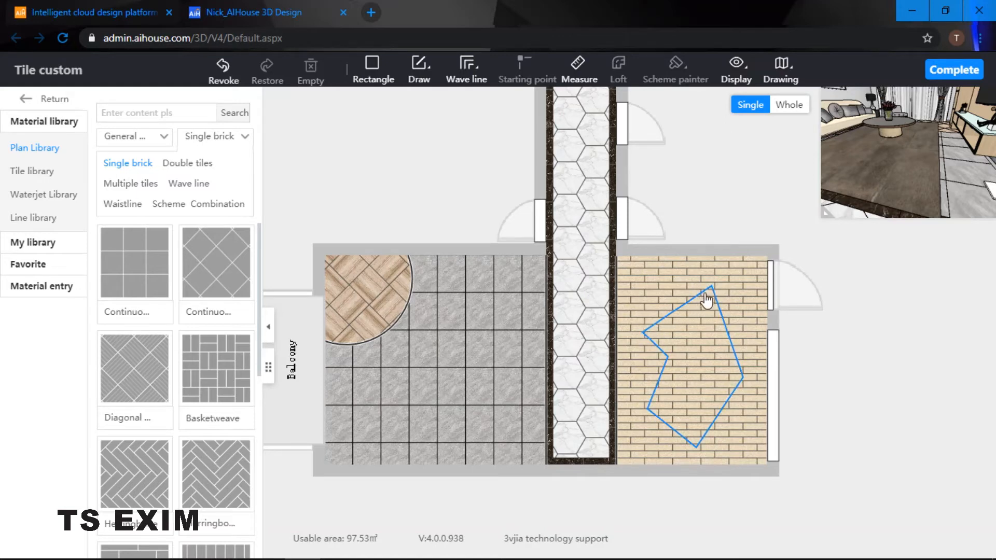
Transfer the six-sided outline to an area and pave it with the Basketweave pattern
left_click(414, 74)
right_click(712, 292)
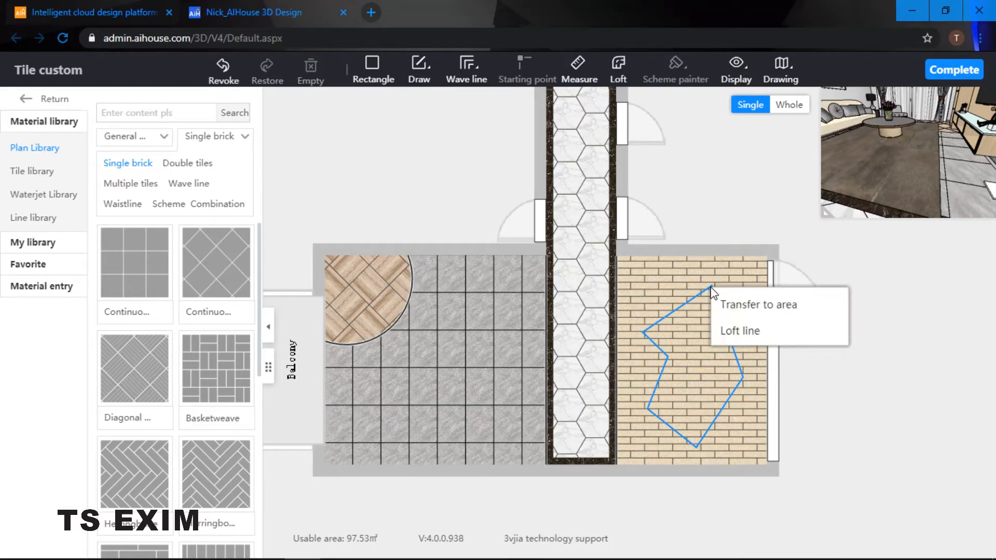
left_click(764, 310)
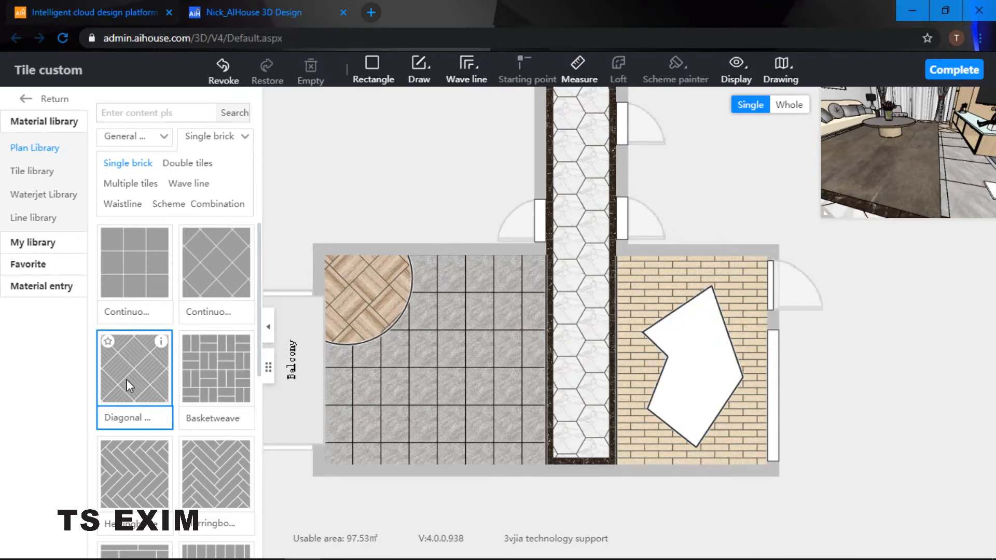
left_click_drag(199, 370, 689, 343)
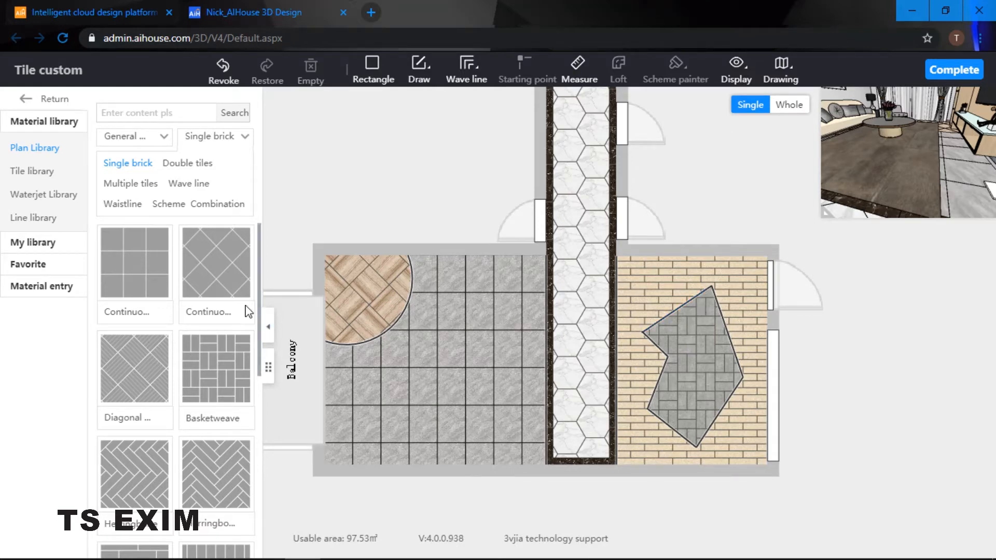
Empty the basketweave paving from the six-sided area and delete the area
left_click(698, 319)
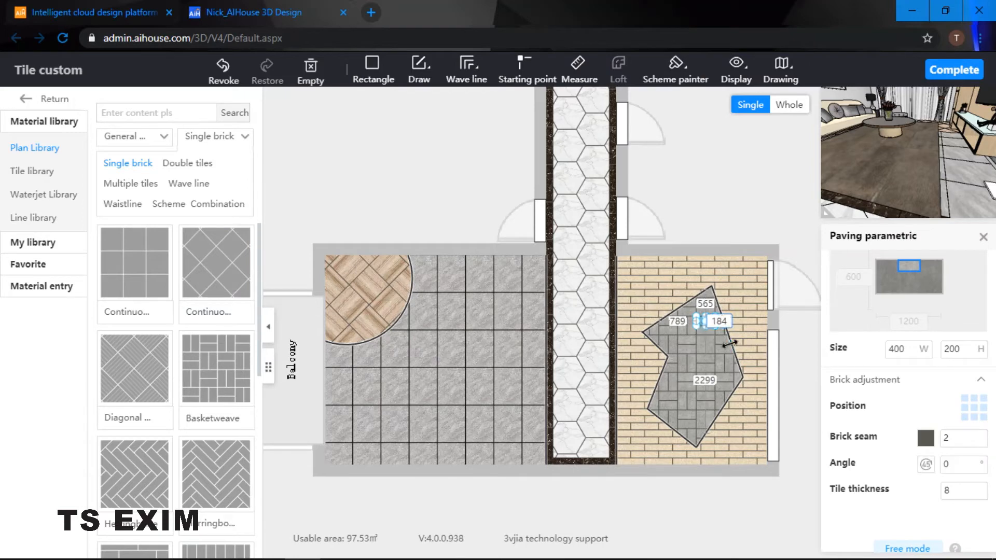
right_click(709, 343)
left_click(701, 390)
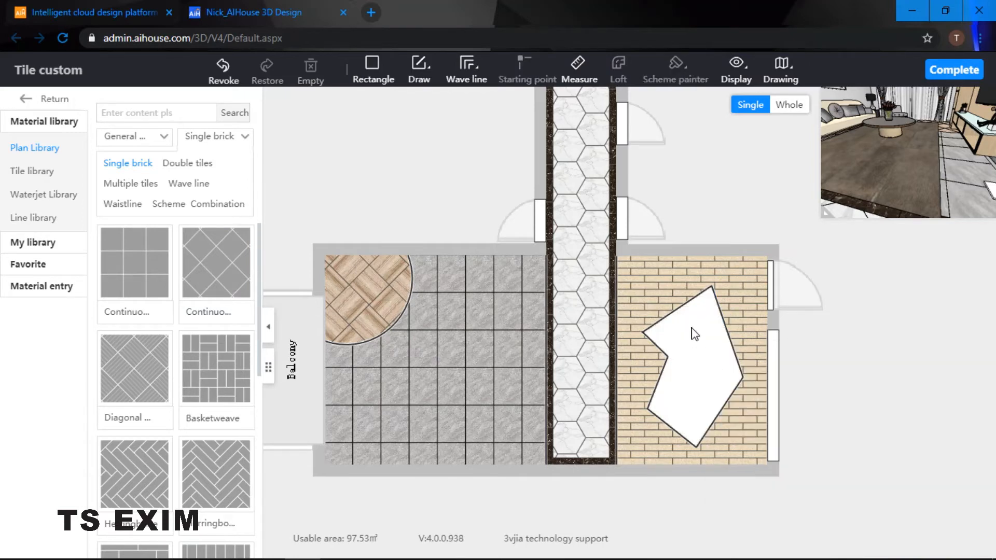
left_click(694, 334)
left_click(462, 125)
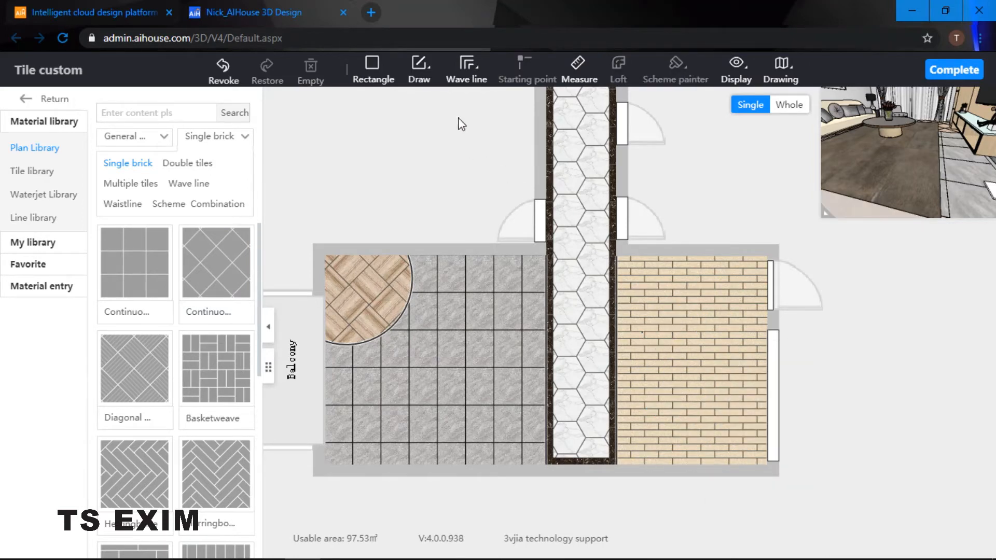
Draw a closed four-sided polyline outline on the beige brick floor, with sides of about 1597, 1650, 2123 and 853
left_click(419, 65)
left_click(422, 155)
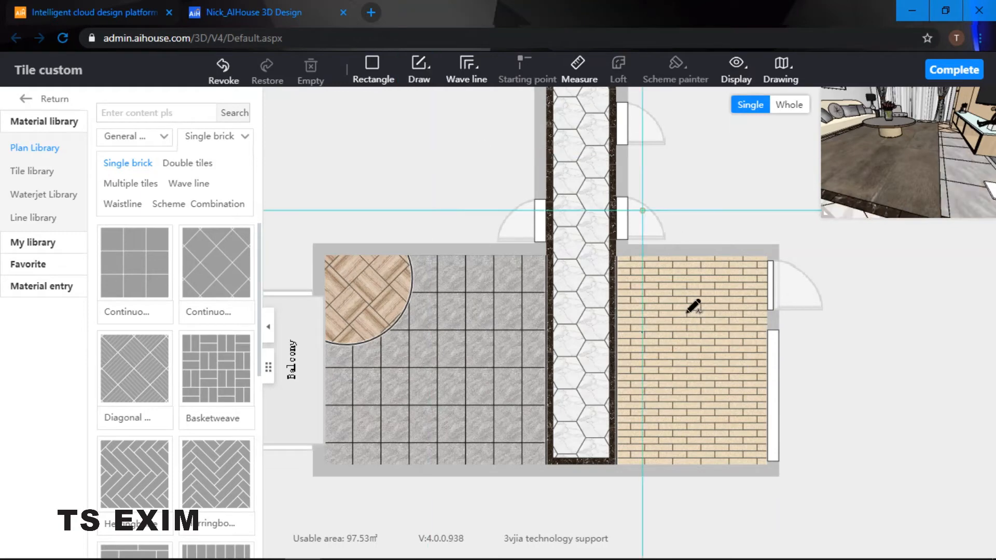
left_click(658, 328)
left_click(733, 327)
left_click(733, 405)
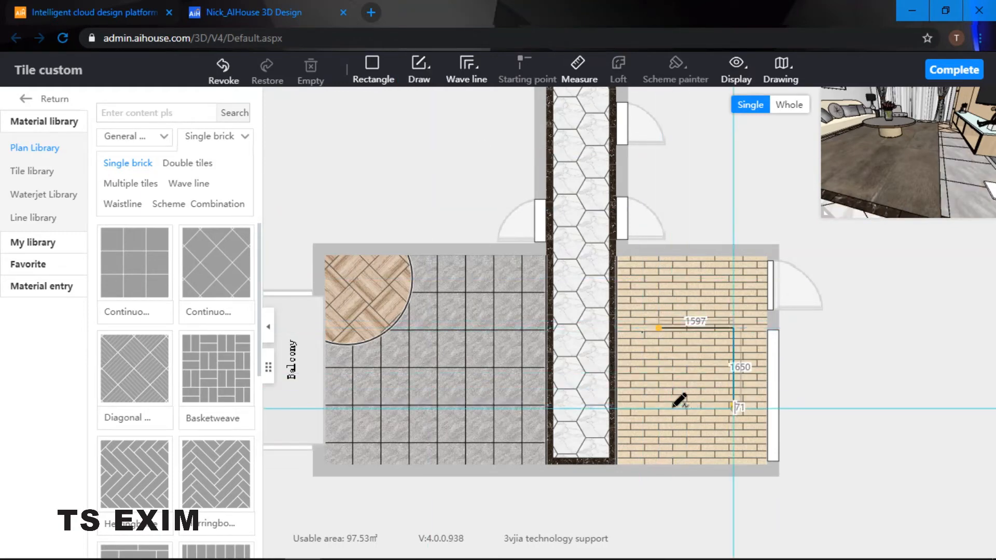
left_click(643, 364)
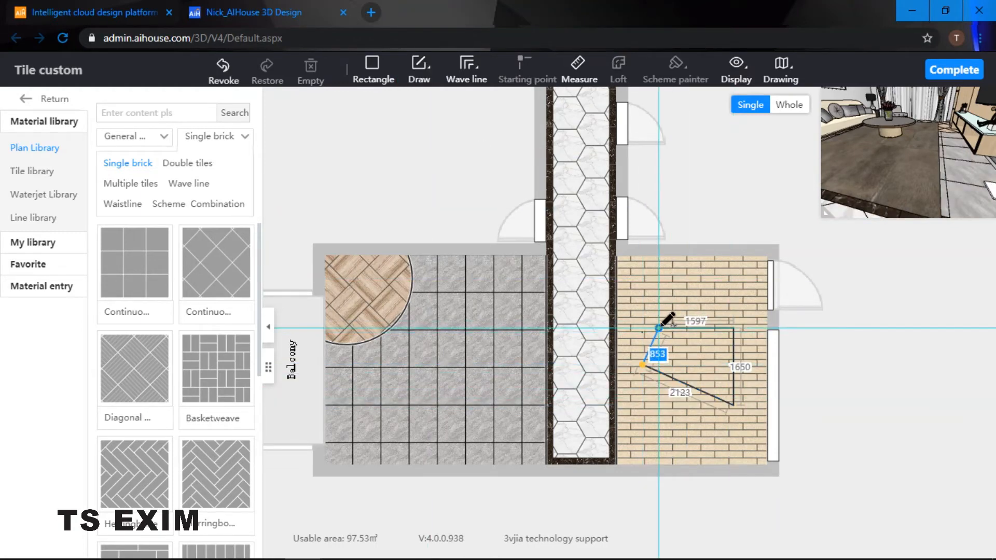
left_click(658, 328)
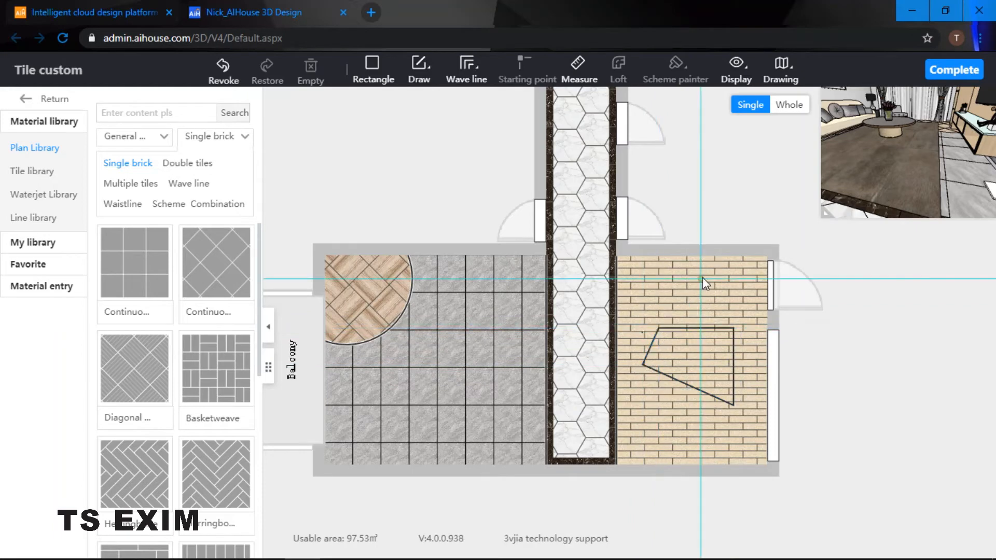
right_click(807, 273)
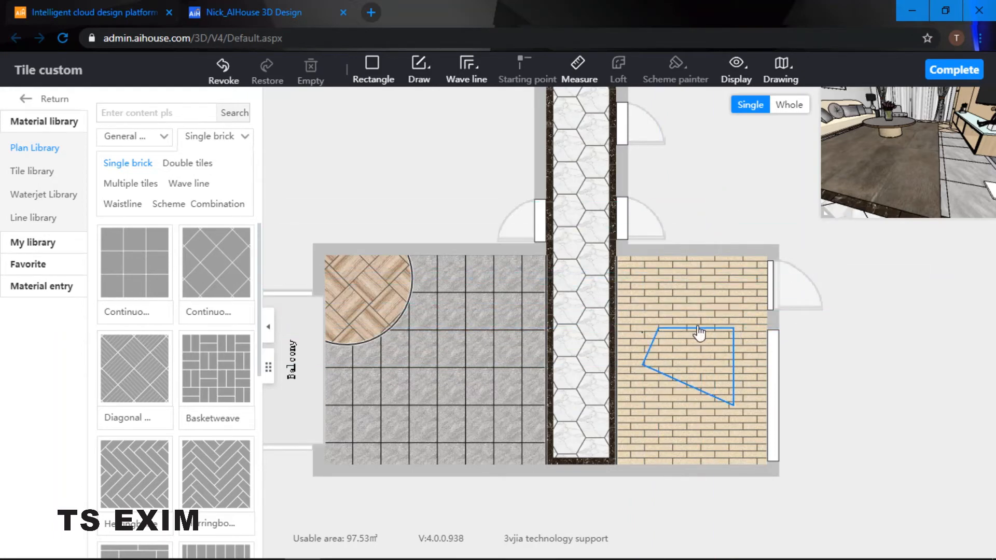
Repave the beige brick floor with the straight continuous square-grid pattern and transfer the four-sided outline to an area
left_click_drag(145, 257, 692, 354)
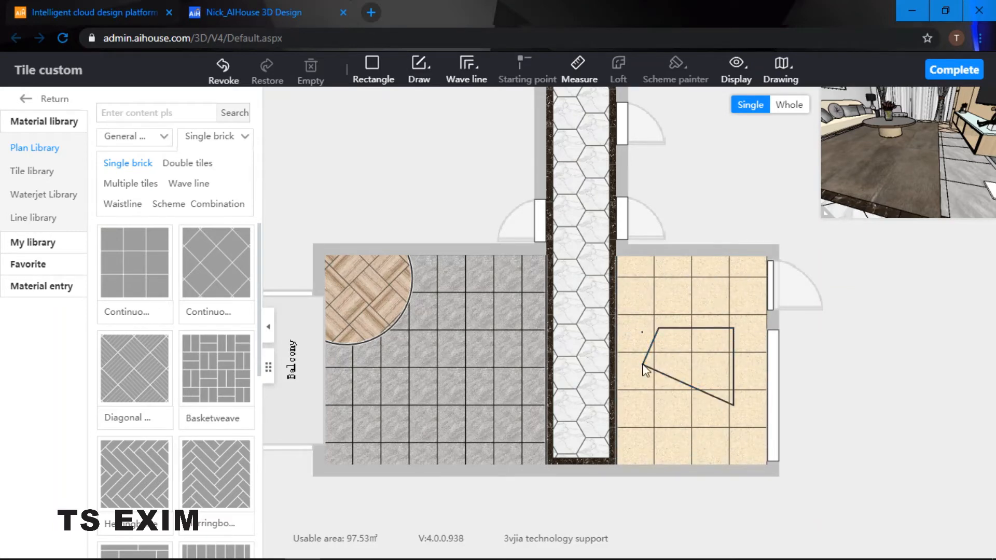
right_click(693, 328)
left_click(736, 344)
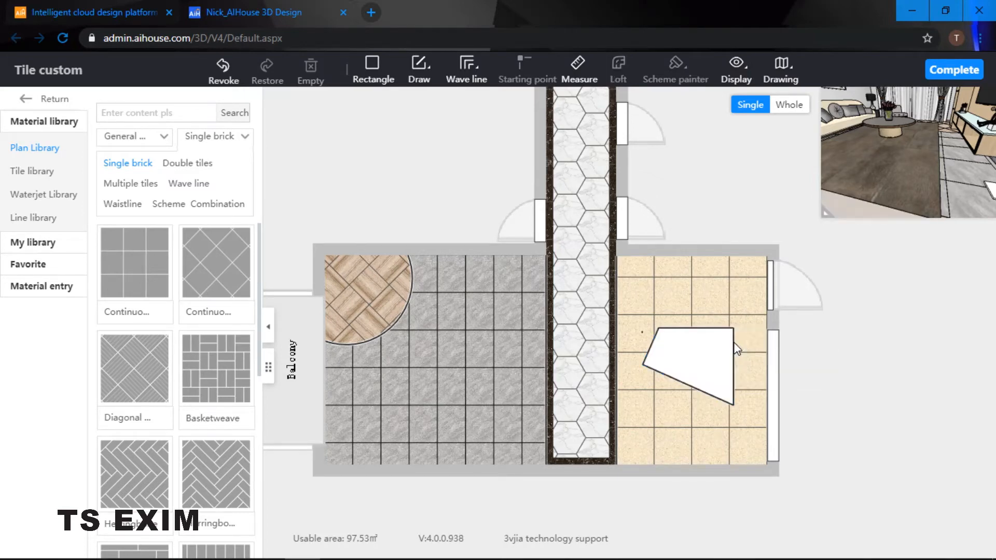
left_click_drag(892, 142, 902, 170)
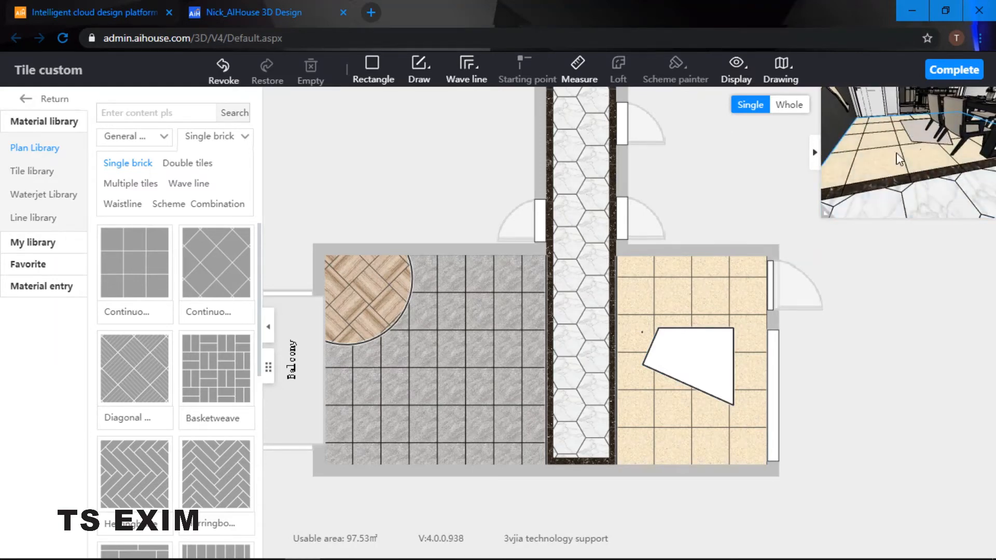
Place three loose 800*800 glazed tiles on the emptied floor: cream Crown, grey Matti-DS80H13T beside it, and orange-brown Crown below the cream one
left_click(32, 171)
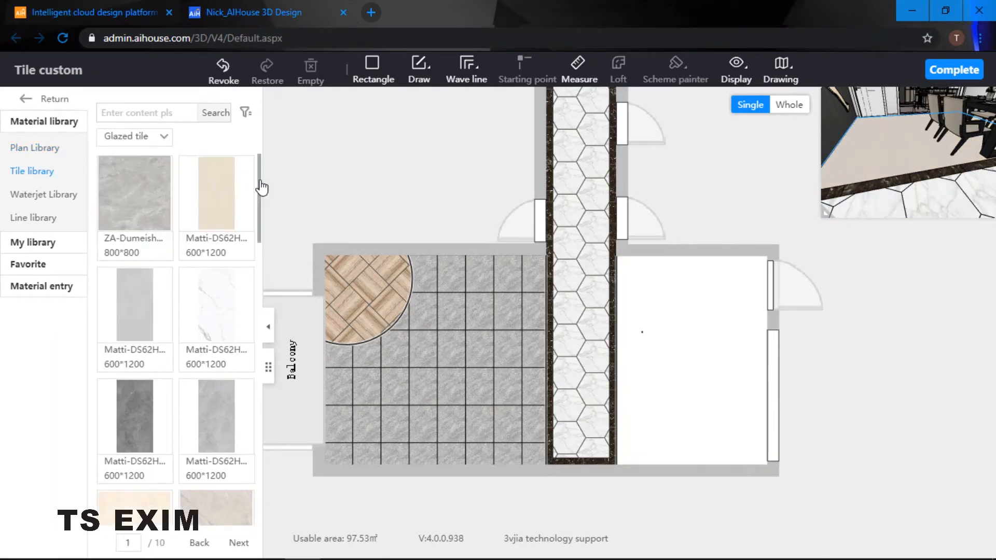
left_click_drag(260, 189, 269, 271)
left_click_drag(270, 232, 266, 317)
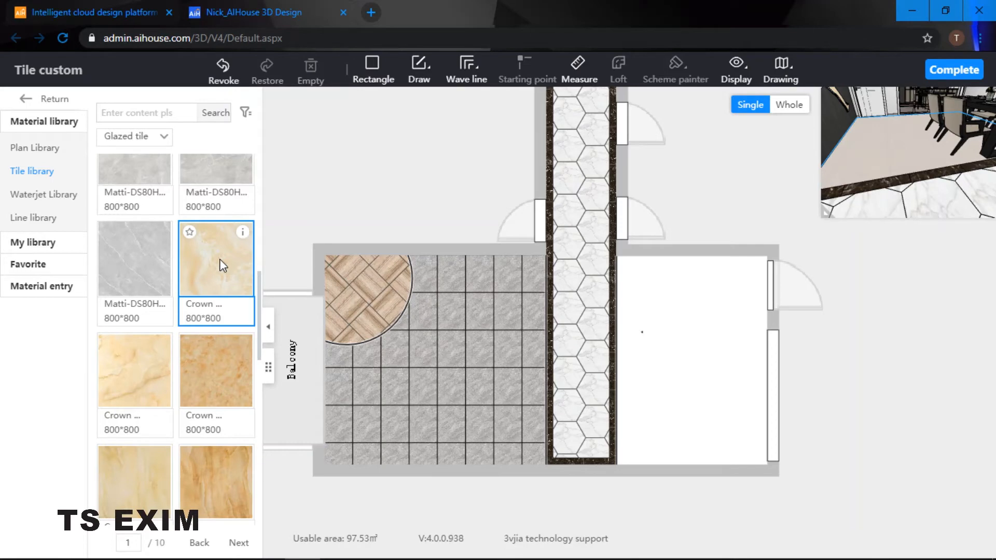
left_click_drag(223, 265, 673, 334)
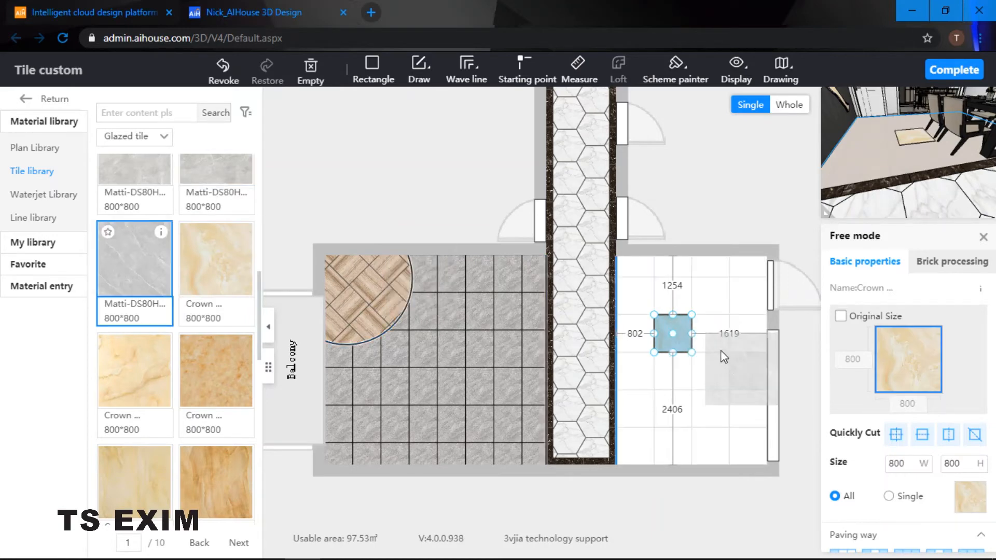
left_click_drag(724, 356, 710, 336)
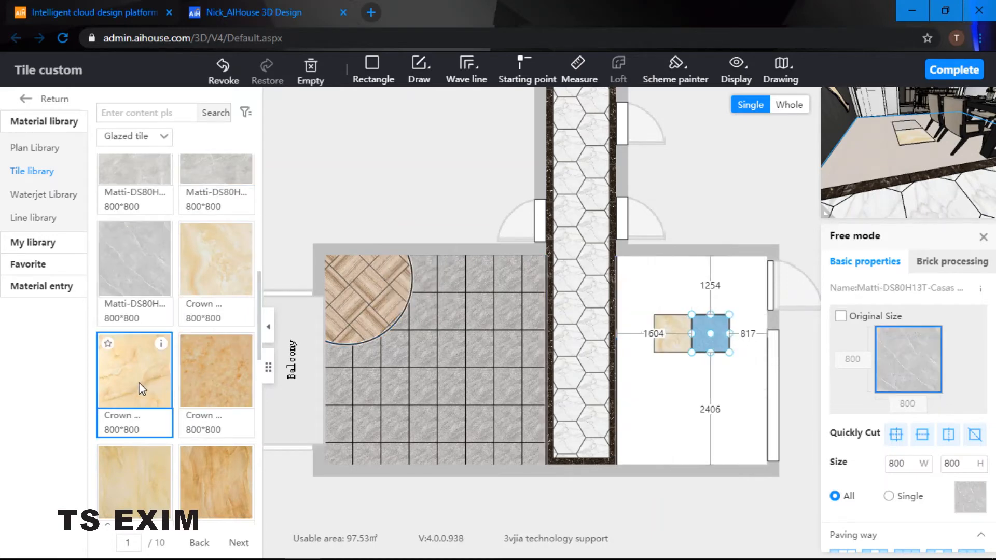
scroll(227, 363, "down", 1)
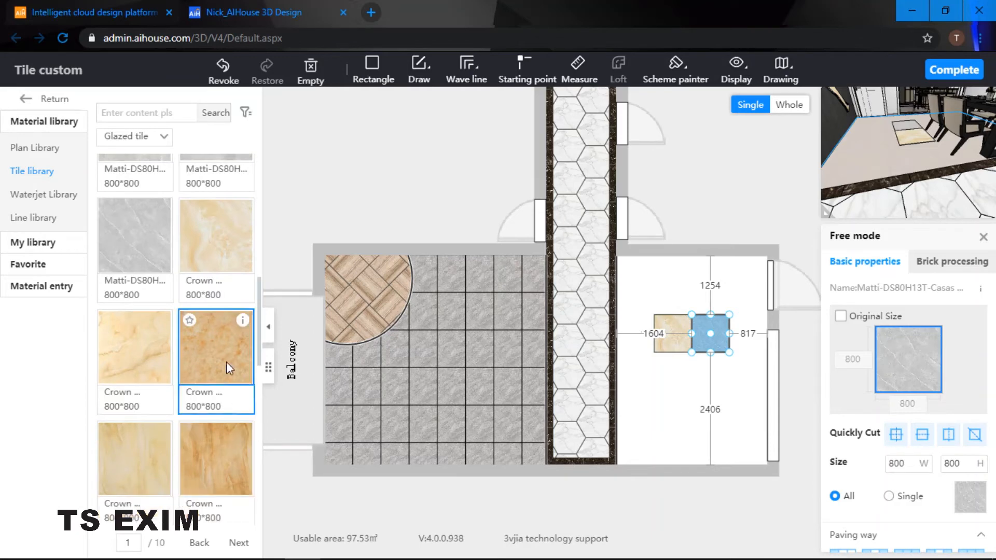
left_click_drag(226, 362, 677, 366)
left_click(704, 190)
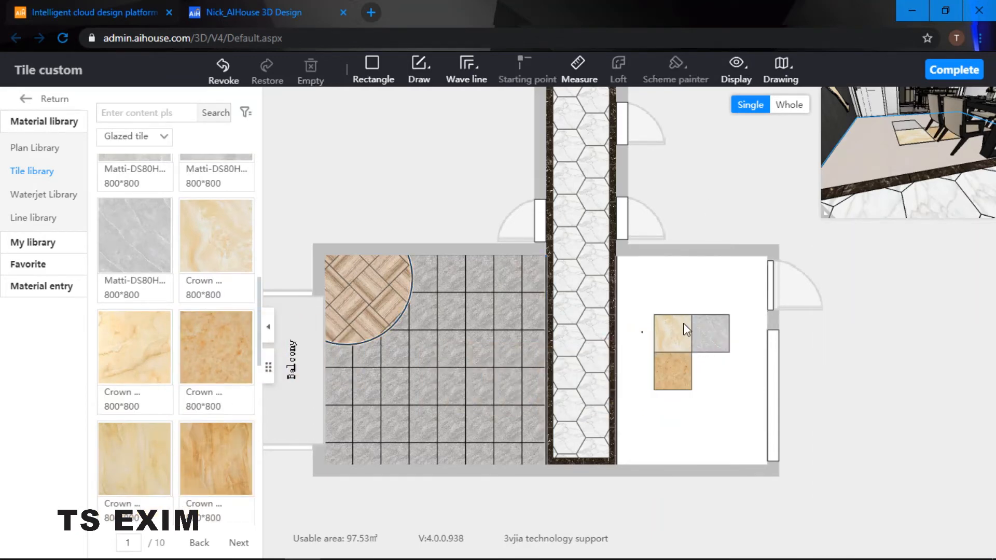
Spread the three loose tiles together across the floor area, and undo the spread
left_click(687, 369)
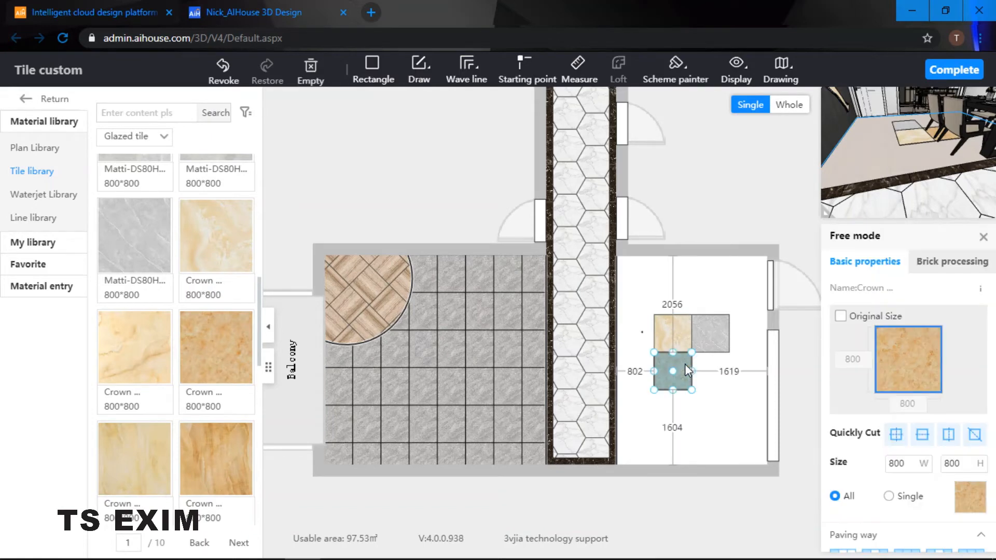
left_click(681, 340, "shift")
left_click(707, 336, "shift")
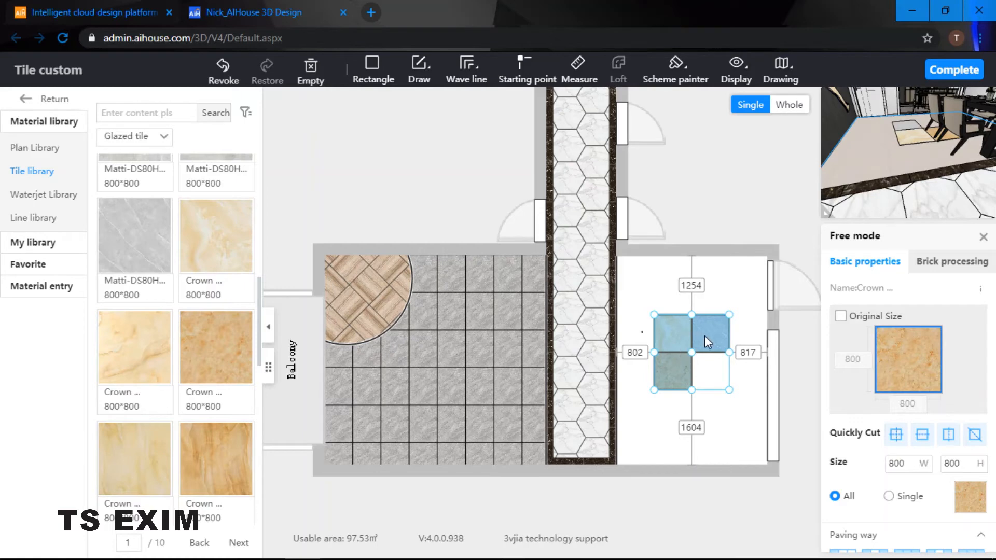
right_click(704, 335)
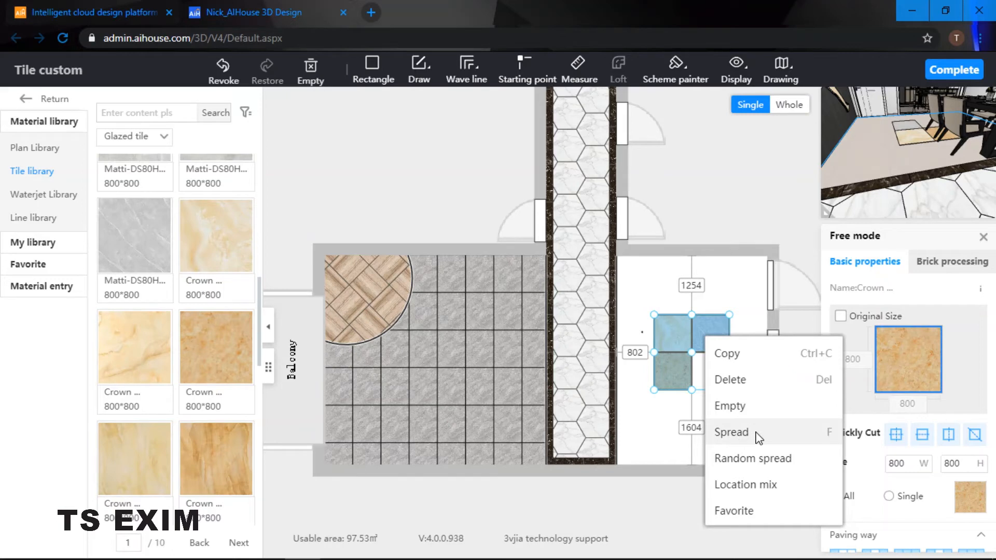
left_click(731, 432)
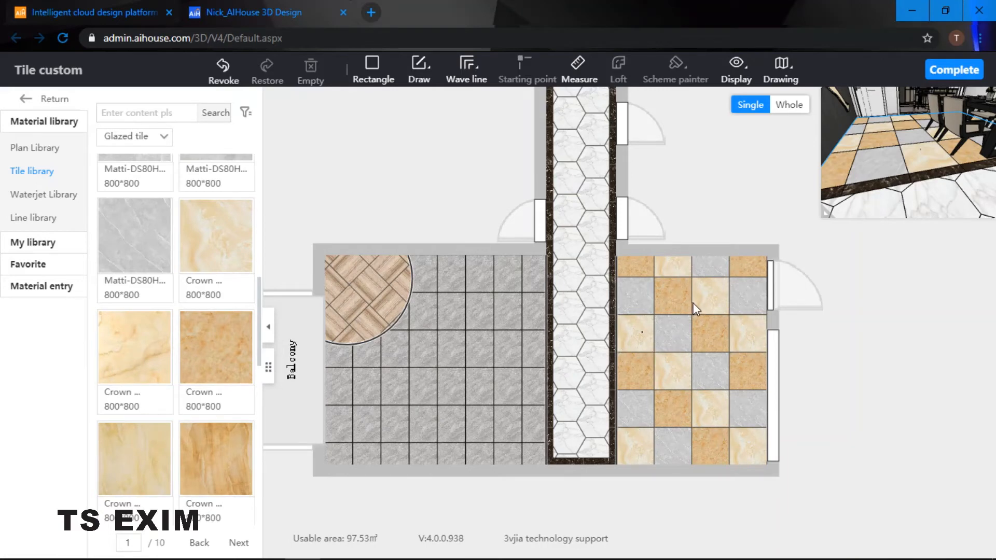
key("ctrl+z")
Select the three loose tiles again and fill the floor area with Random spread
left_click(709, 338)
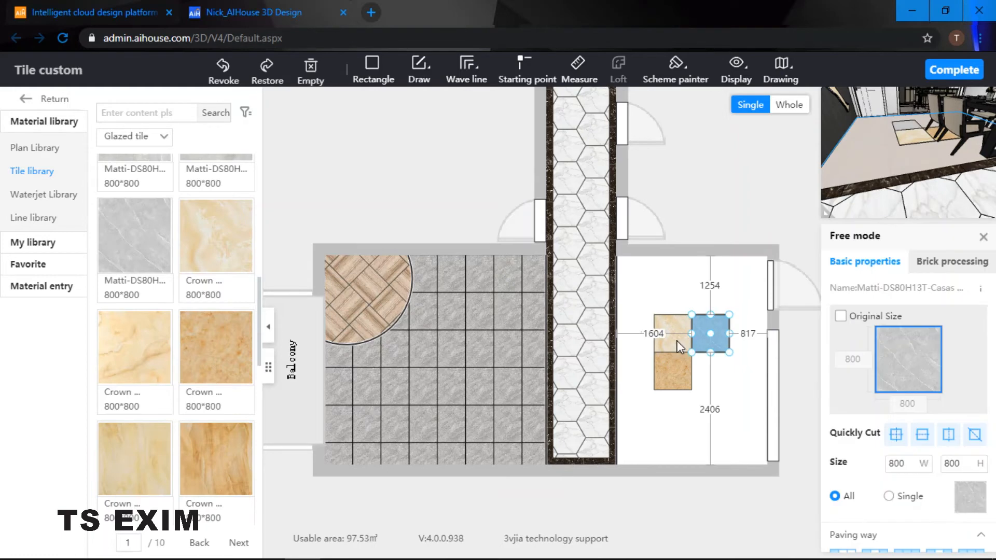
left_click(676, 342, "ctrl")
left_click(684, 367, "ctrl")
right_click(683, 368)
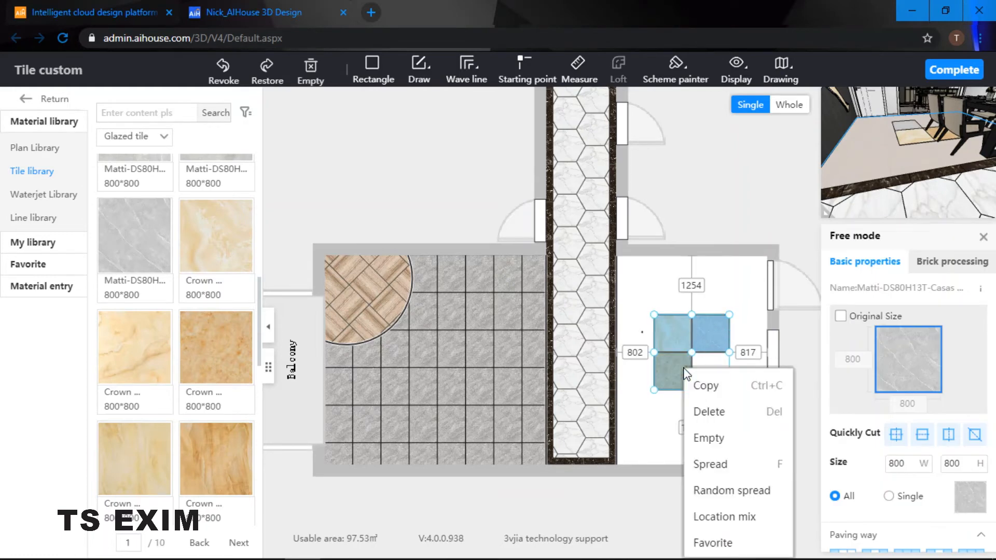
left_click(738, 497)
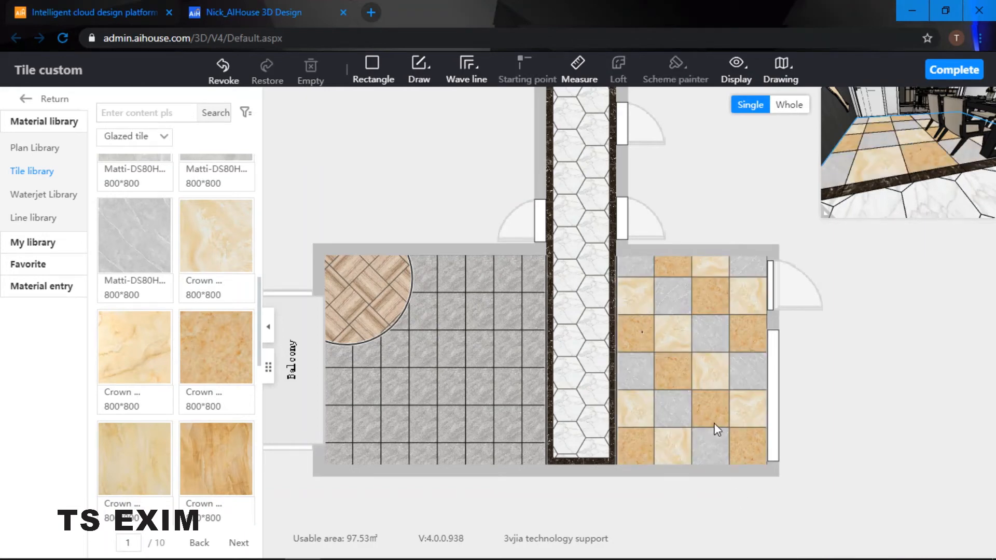
Try filling the floor area from the three loose tiles with Location mix, and undo it
double_click(711, 333)
left_click(682, 341)
left_click(681, 360, "ctrl")
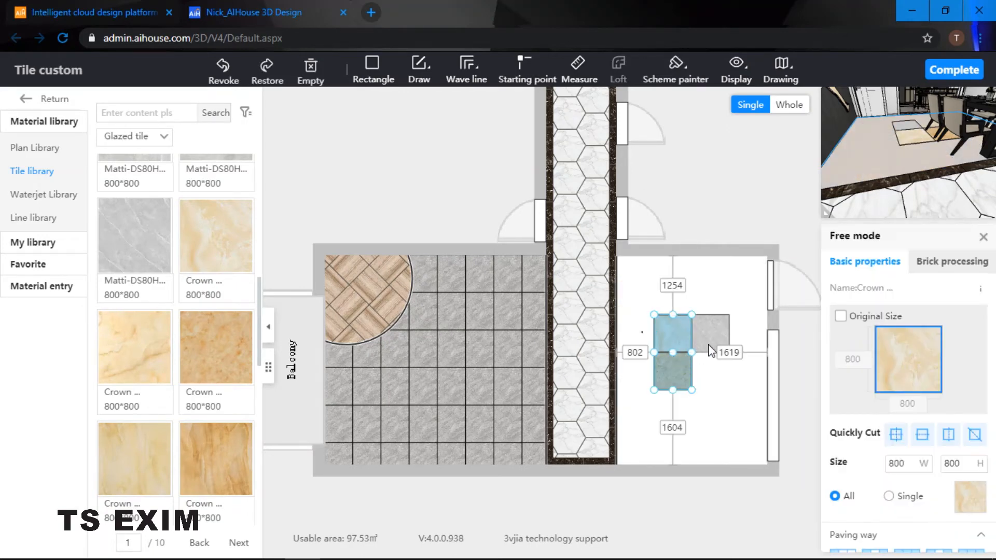
left_click(709, 345, "ctrl")
right_click(709, 345)
left_click(759, 500)
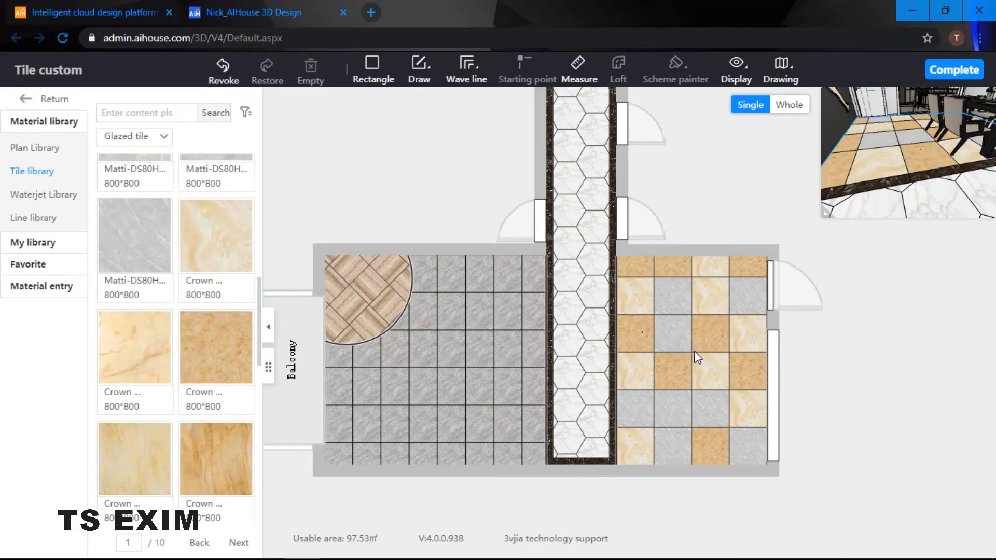
key("ctrl+z")
Shift the orange-brown tile half a tile sideways under the other two and fill the floor from all three with Random spread
left_click(688, 376)
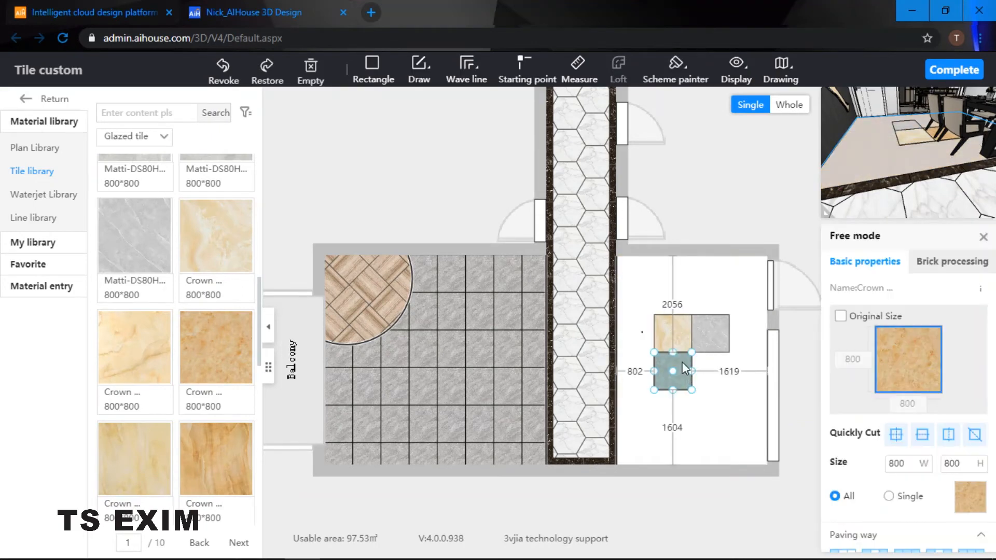
left_click_drag(682, 362, 703, 360)
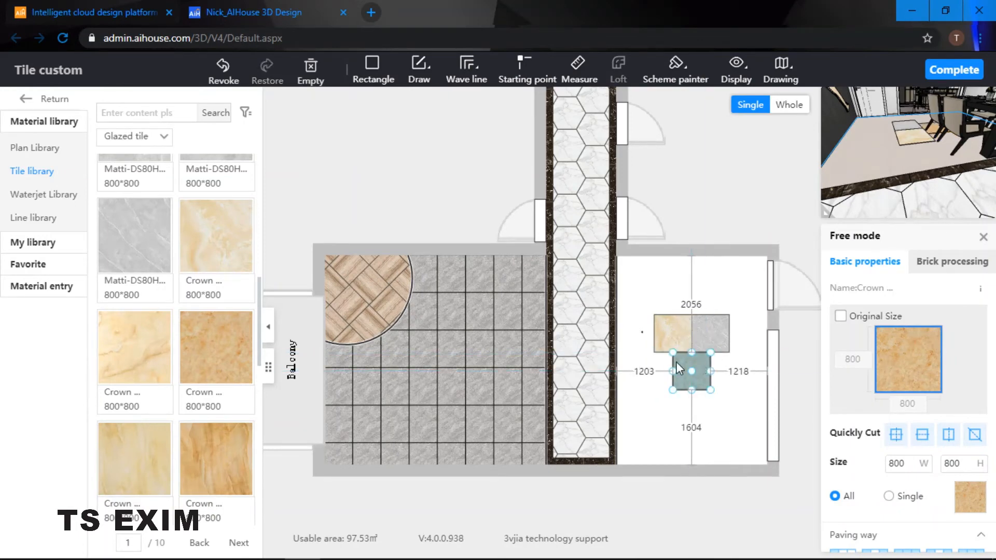
left_click(683, 338)
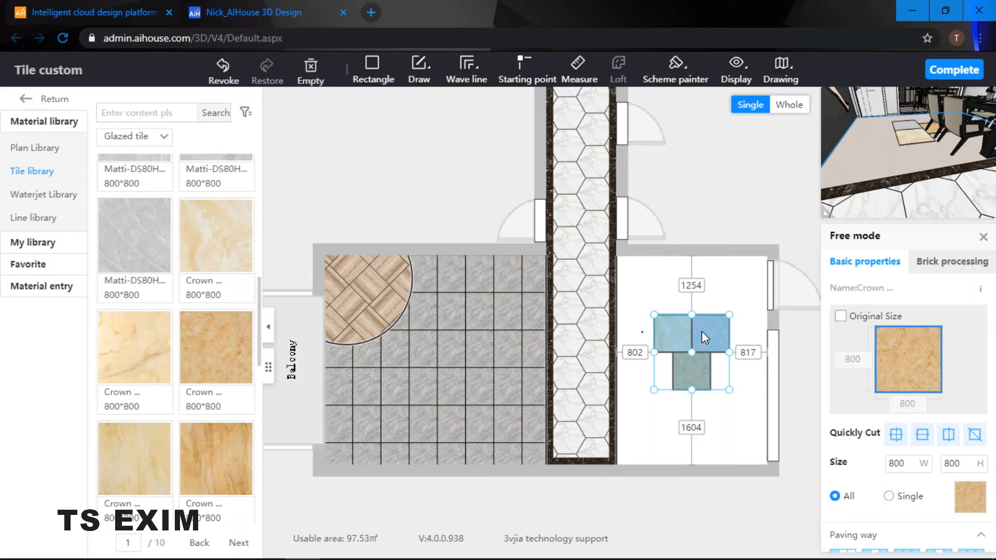
right_click(702, 332)
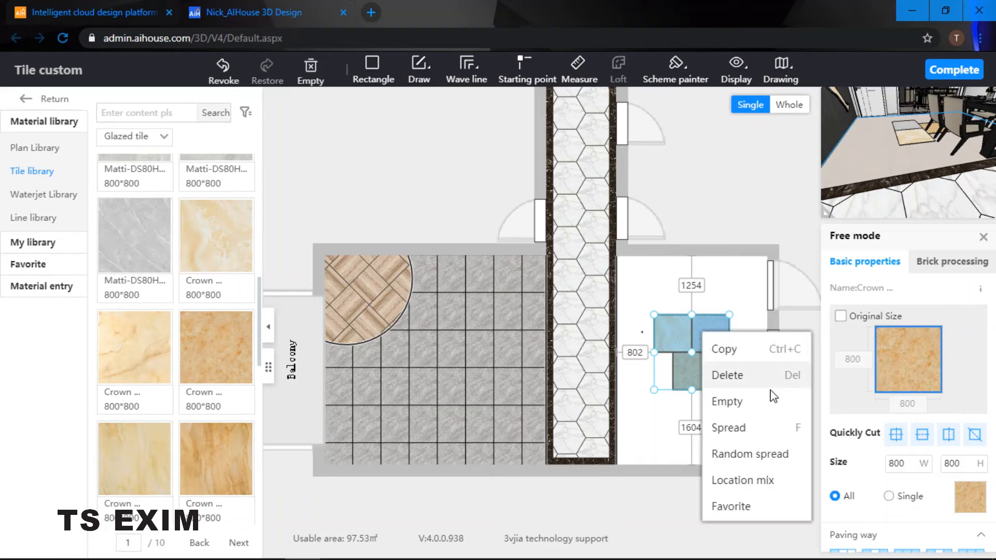
left_click(758, 457)
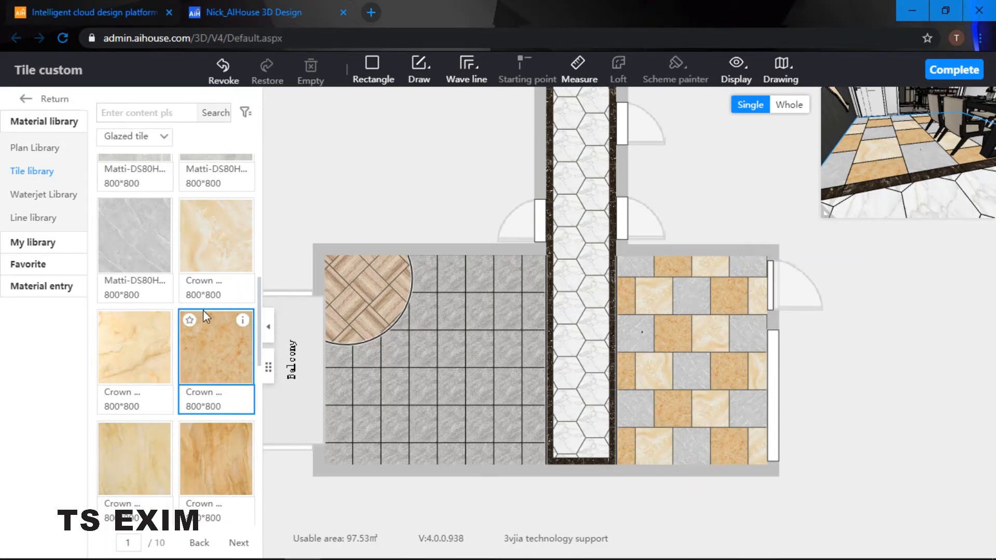
Place the circular waterjet medallion GUI-36 on the grey tiled floor
scroll(204, 309, "down", 3)
scroll(205, 310, "up", 2)
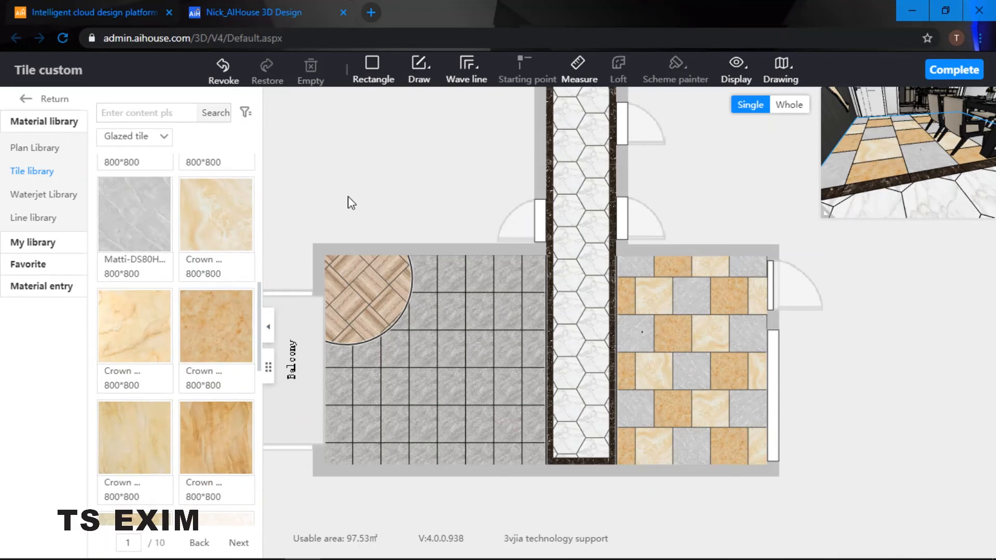
left_click(65, 197)
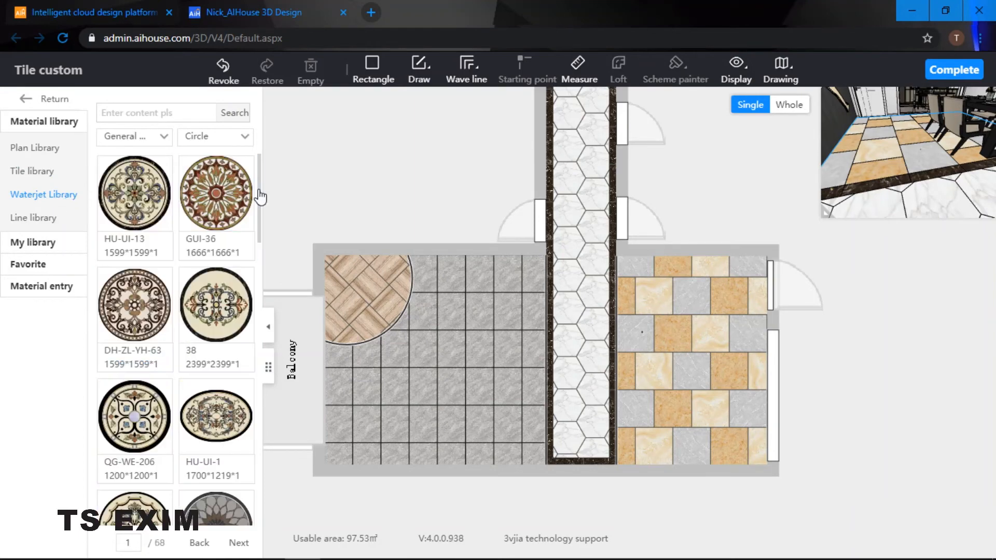
left_click_drag(208, 200, 452, 375)
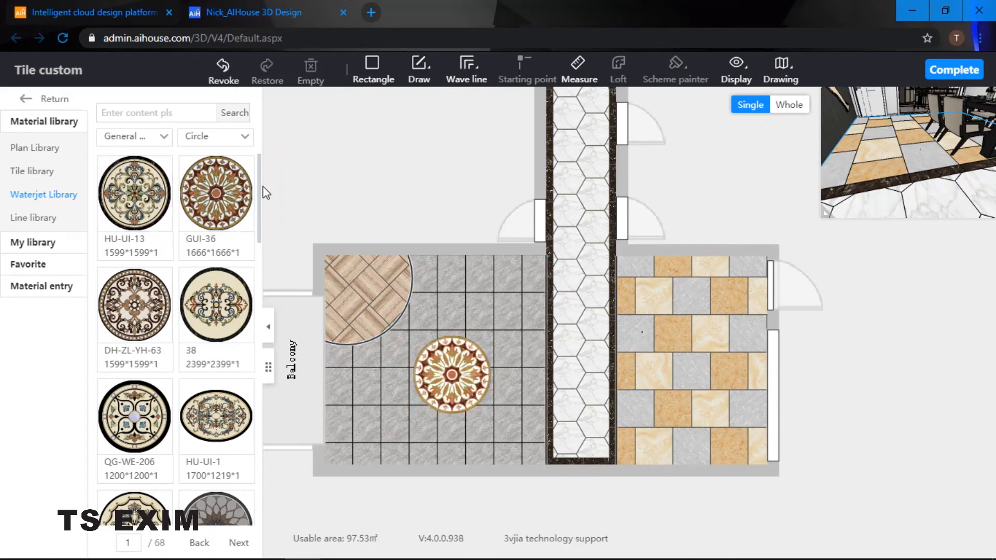
left_click_drag(261, 193, 265, 331)
Enlarge the waterjet medallion to about 2133 by 2547 and examine the replaceable materials it contains
left_click(476, 365)
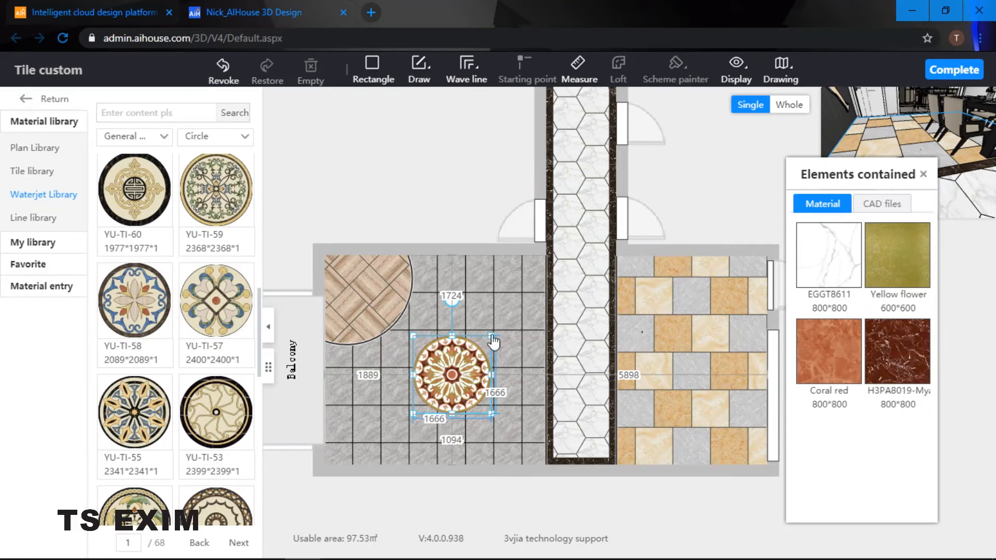
left_click_drag(492, 336, 522, 311)
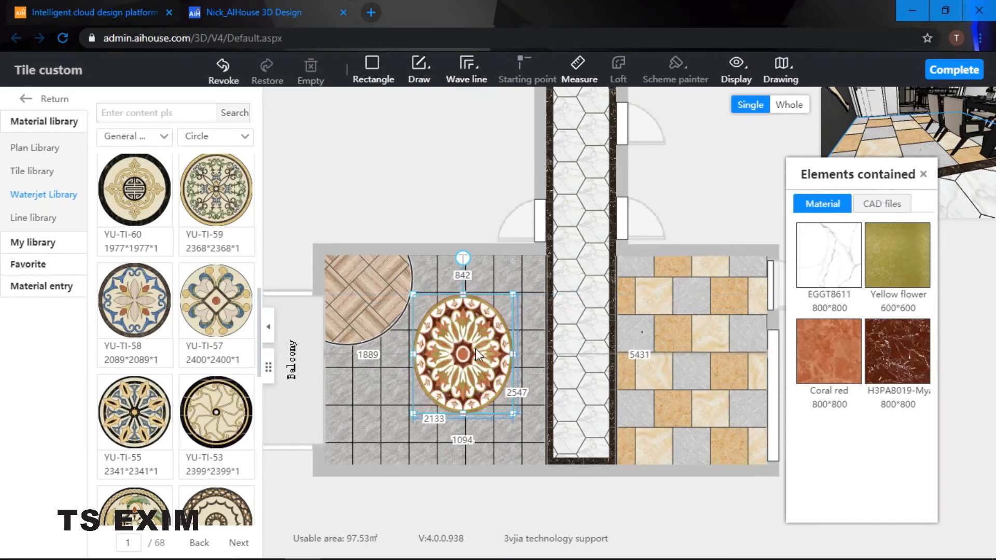
left_click_drag(837, 182, 853, 166)
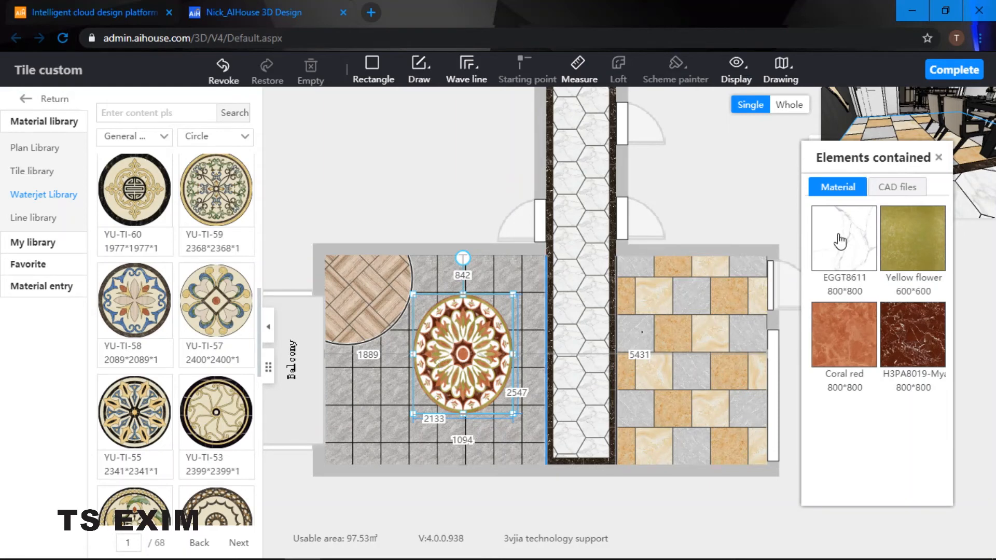
mouse_move(906, 262)
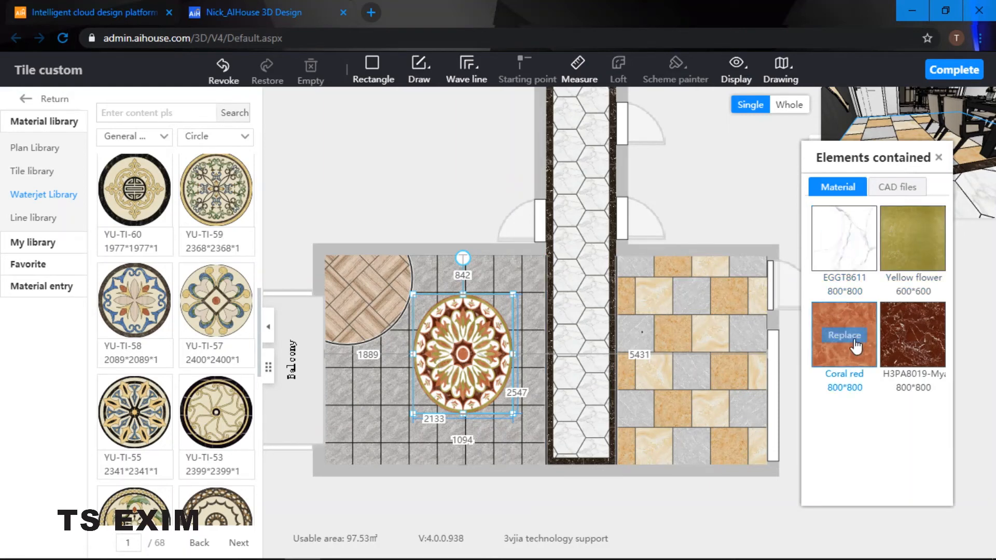
mouse_move(855, 242)
mouse_move(918, 243)
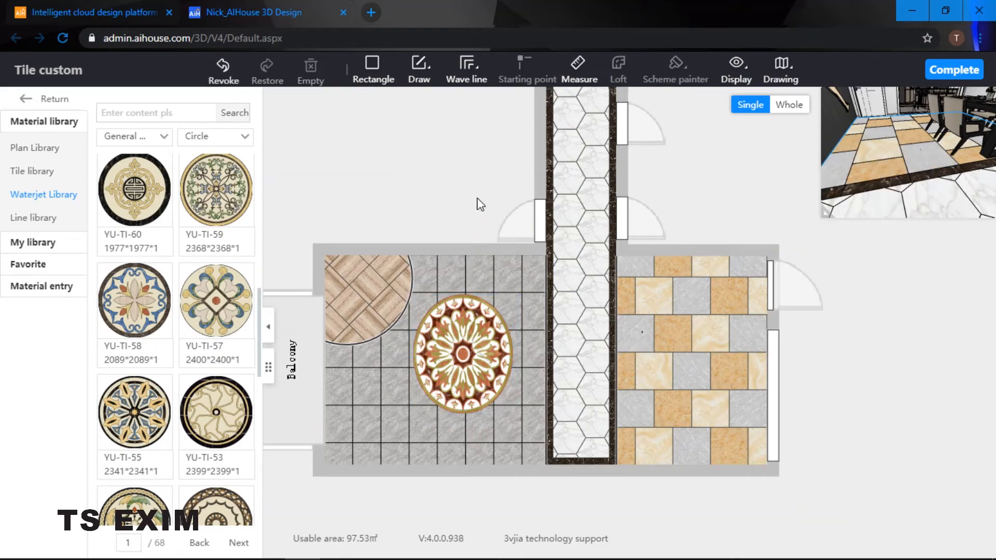
left_click(478, 203)
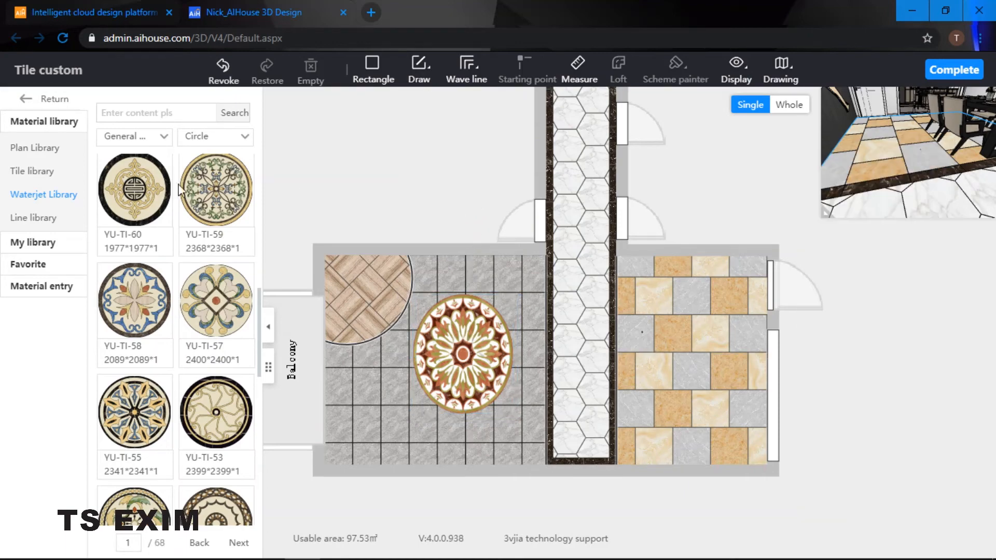
Apply the moulded DJX-100 skirting line to the room's walls in the 3D preview
left_click(38, 218)
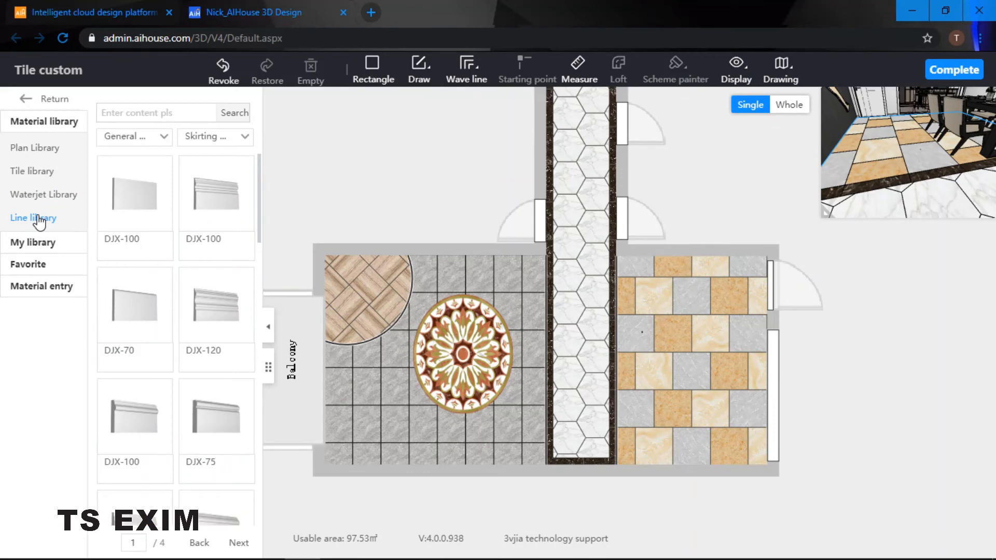
left_click_drag(929, 146, 883, 170)
left_click_drag(884, 133, 828, 118)
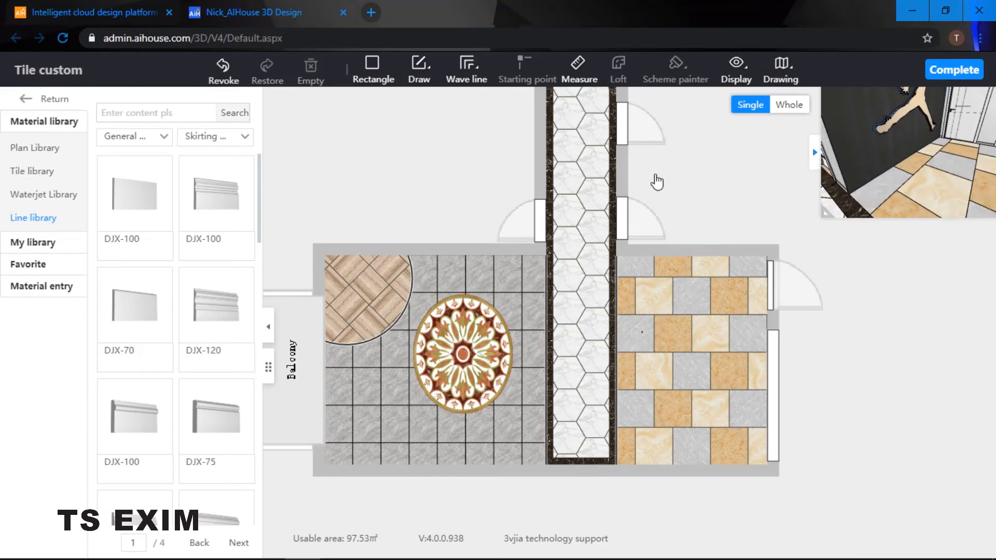
left_click_drag(218, 196, 867, 178)
Remove the DJX-100 skirting from the room's walls in the 3D preview
left_click_drag(930, 166, 806, 157)
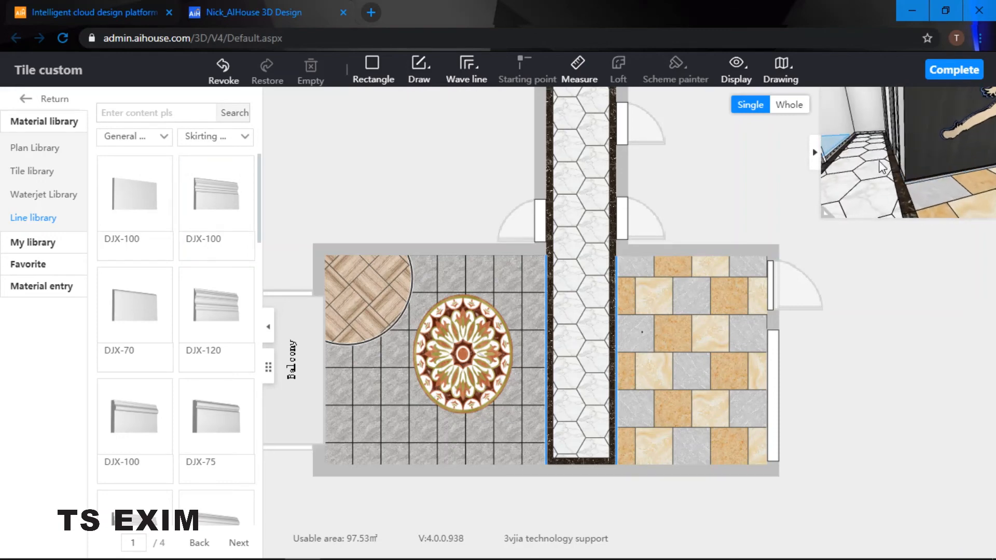
left_click_drag(880, 164, 863, 164)
right_click_drag(863, 164, 857, 164)
right_click_drag(932, 166, 830, 156)
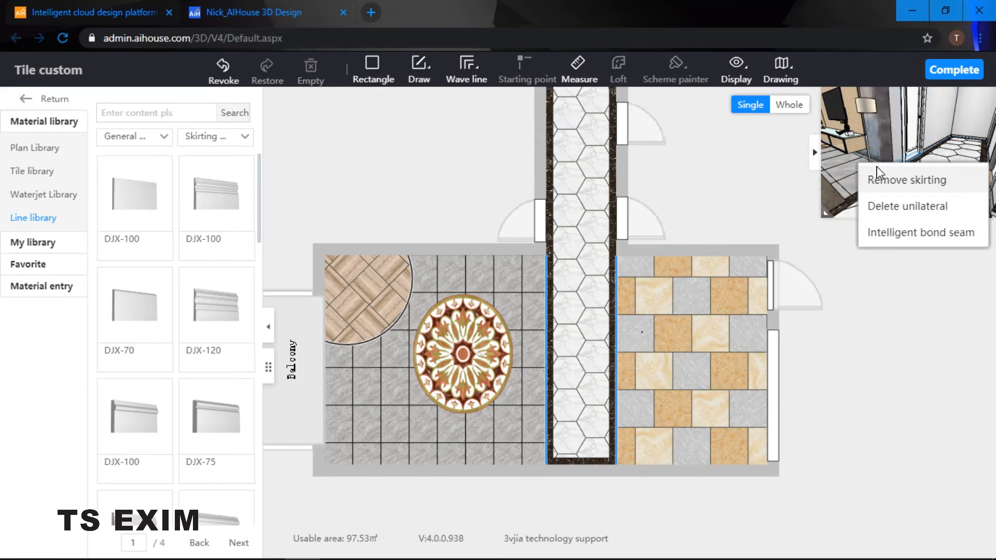
left_click(874, 165)
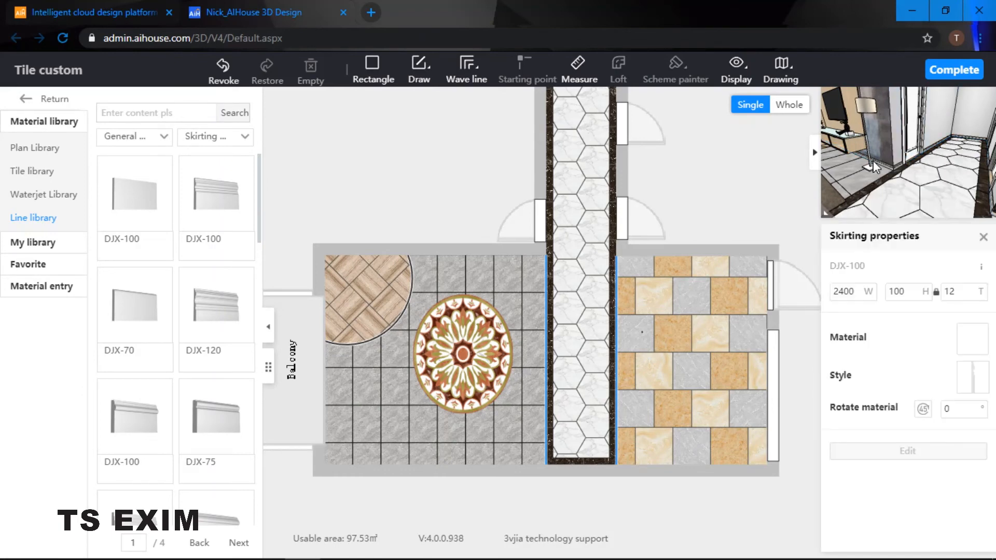
right_click(873, 160)
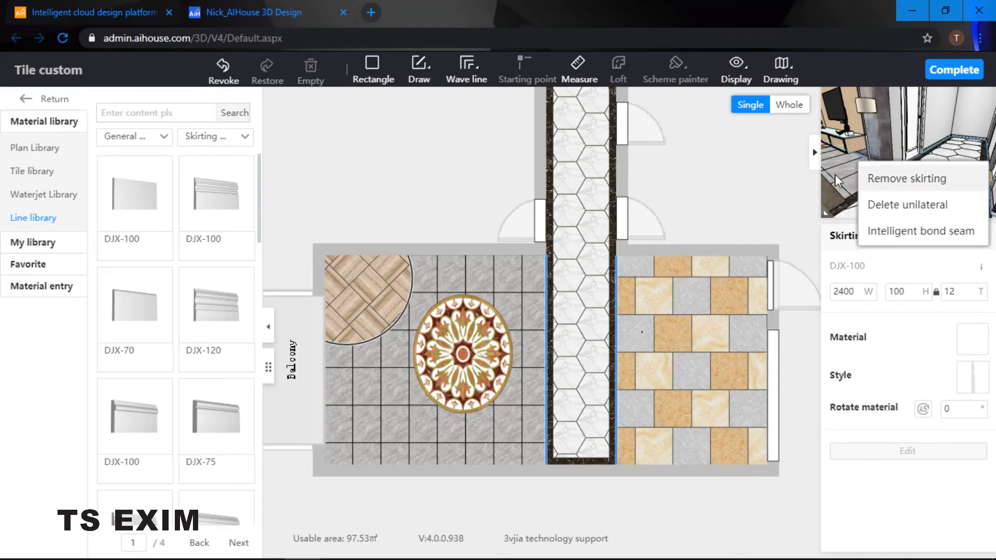
left_click(888, 181)
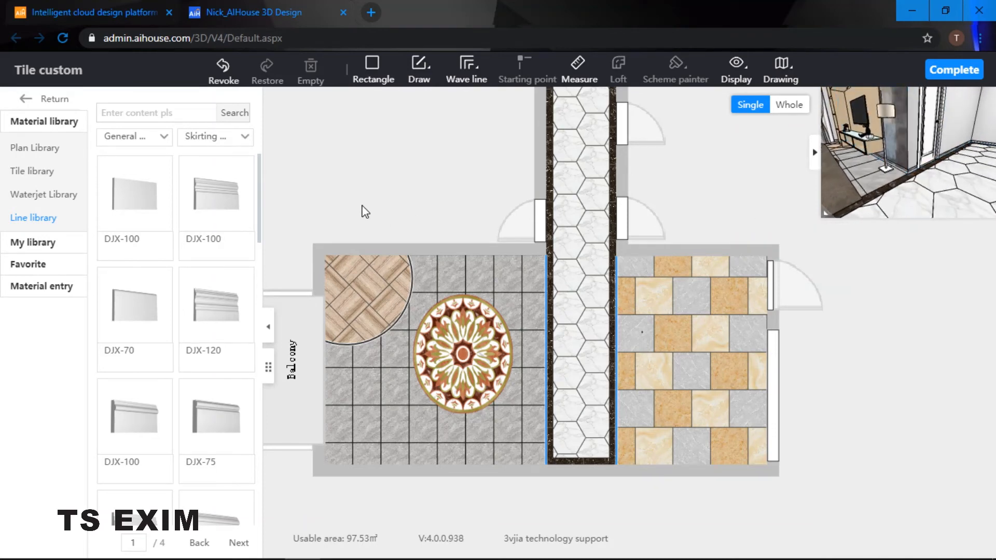
Draw a rectangular two-layer wave line border around the whole emptied floor area beside the hexagon-tiled strip
left_click(466, 75)
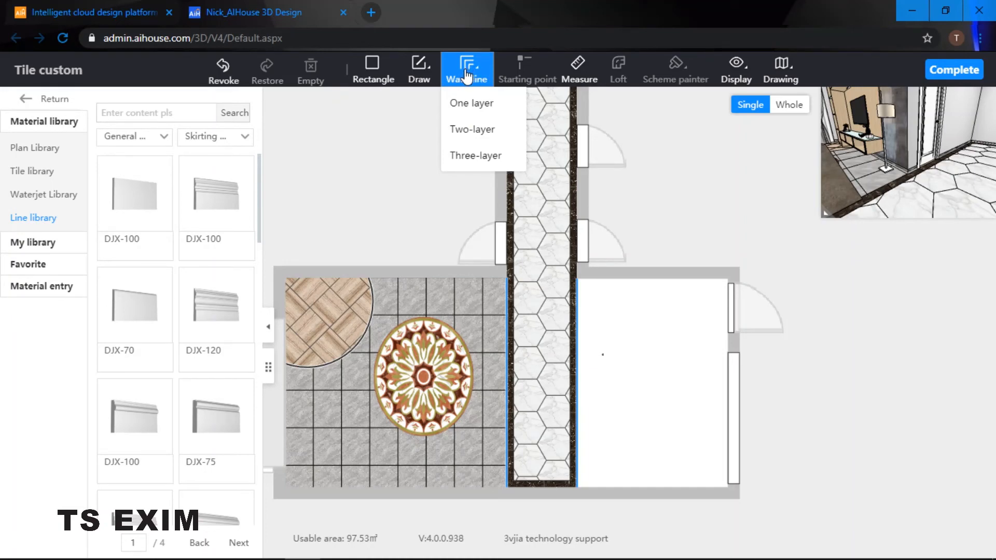
left_click(57, 151)
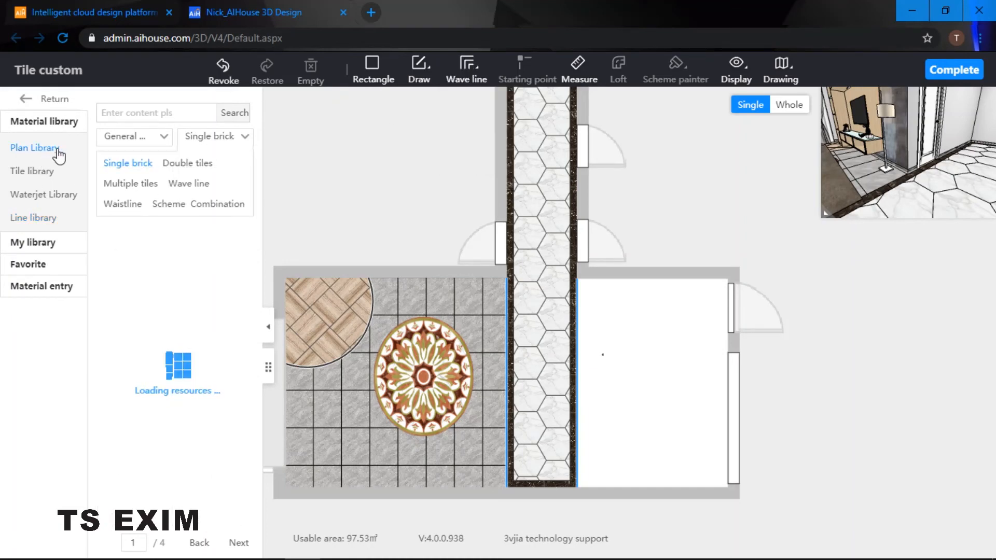
left_click(197, 203)
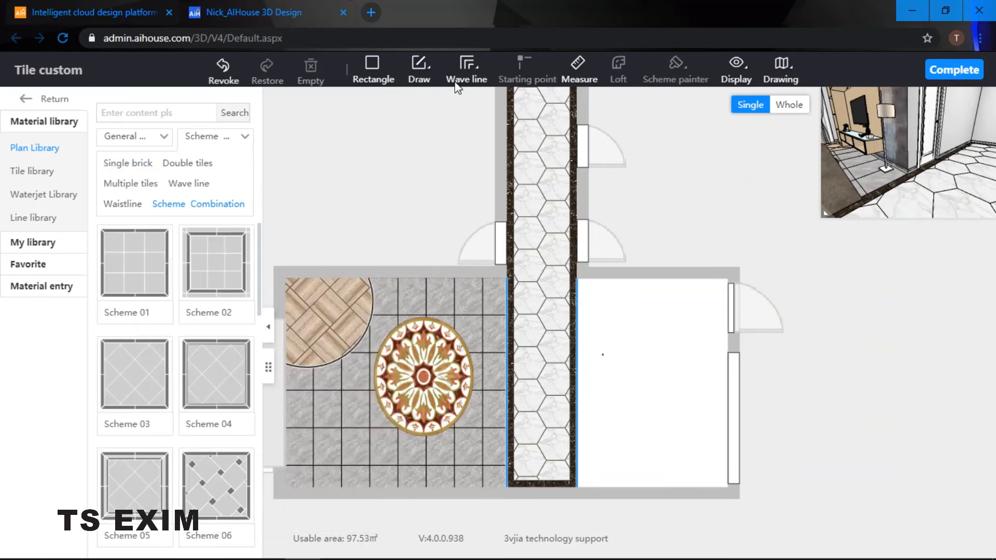
left_click(461, 78)
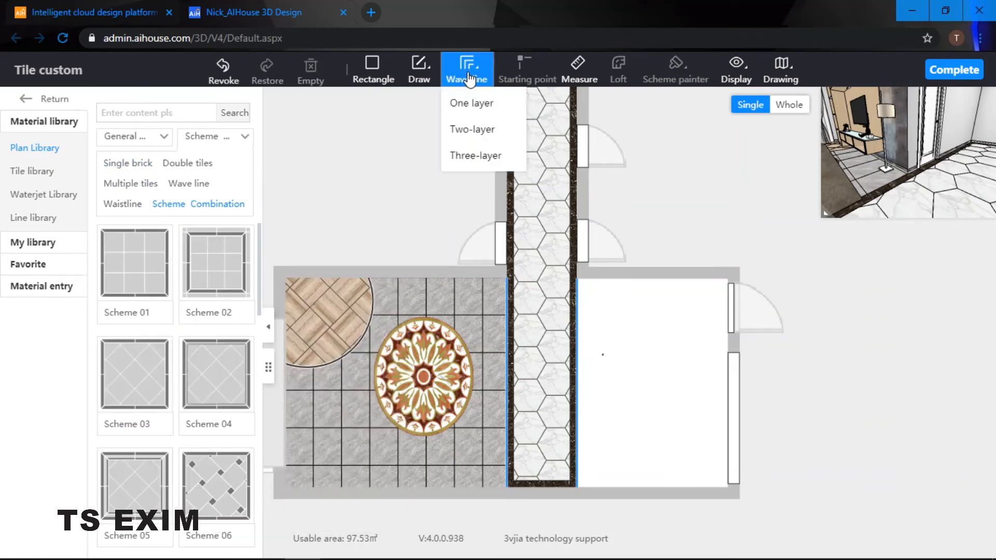
left_click(467, 129)
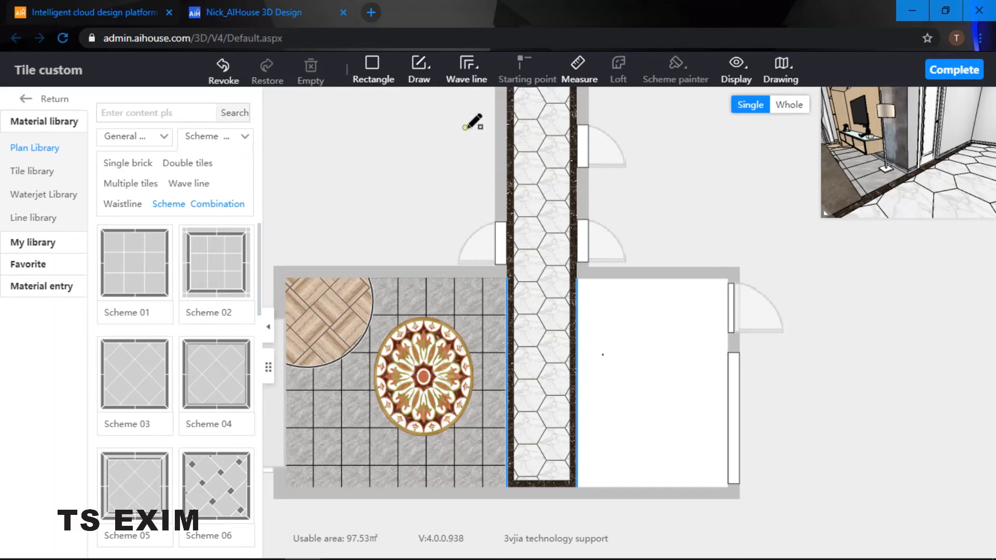
left_click(576, 278)
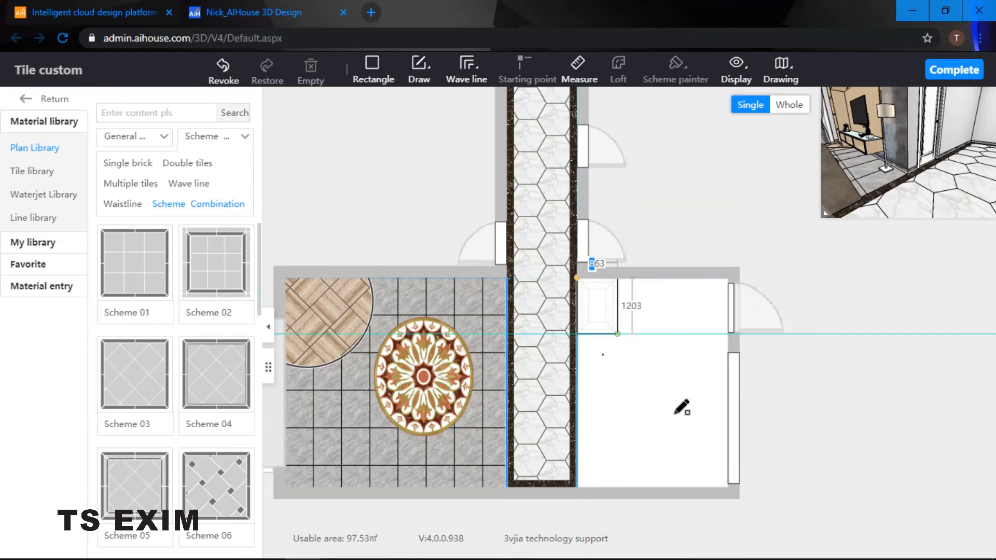
left_click(733, 486)
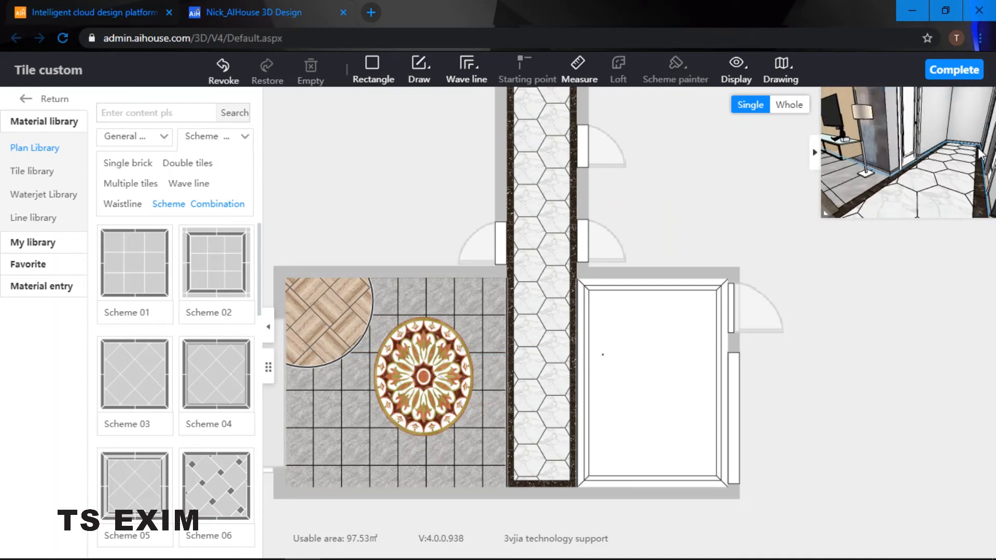
Fill the floor inside the two-layer border with the diagonally laid Continuous single brick pattern
left_click_drag(969, 150, 906, 130)
right_click_drag(903, 126, 858, 135)
left_click(117, 163)
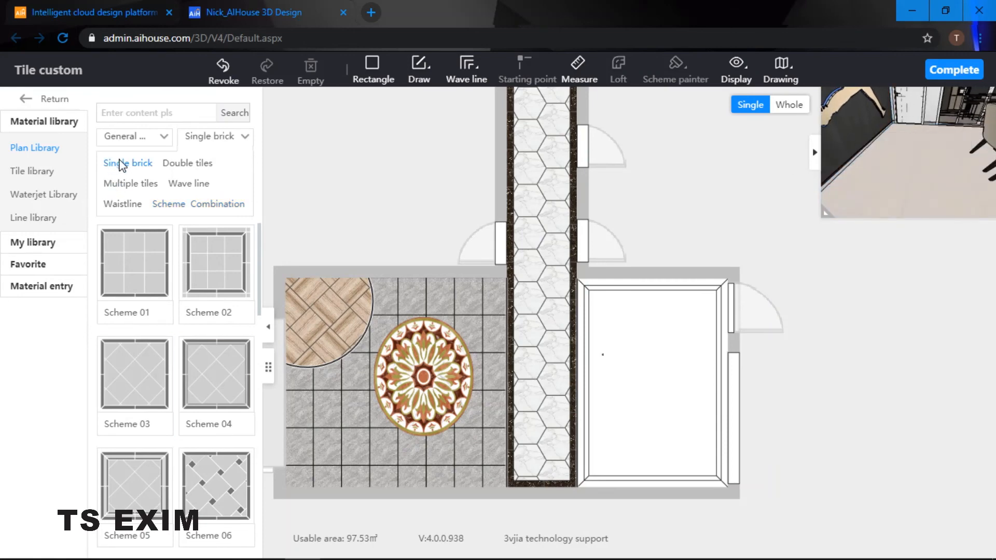
left_click_drag(216, 265, 649, 364)
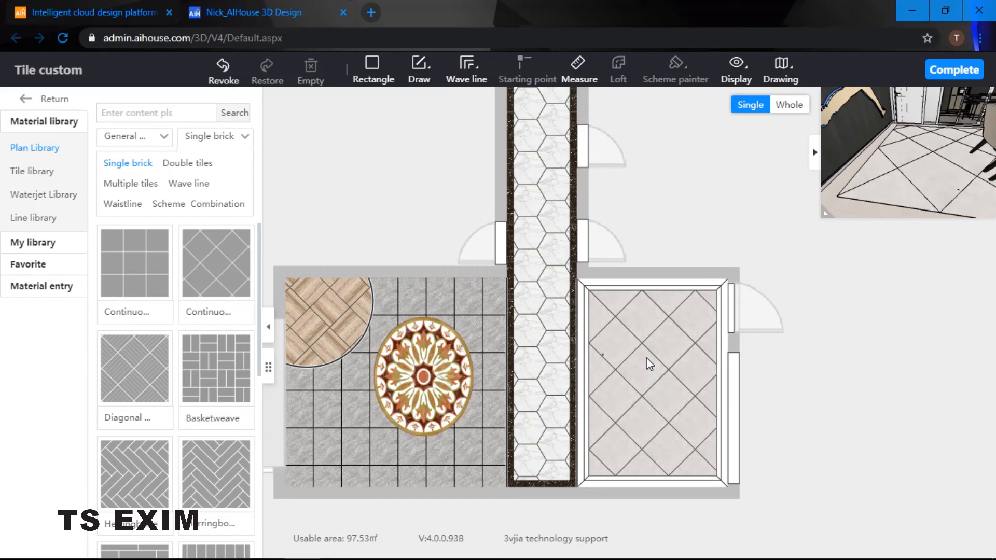
left_click_drag(871, 162, 846, 190)
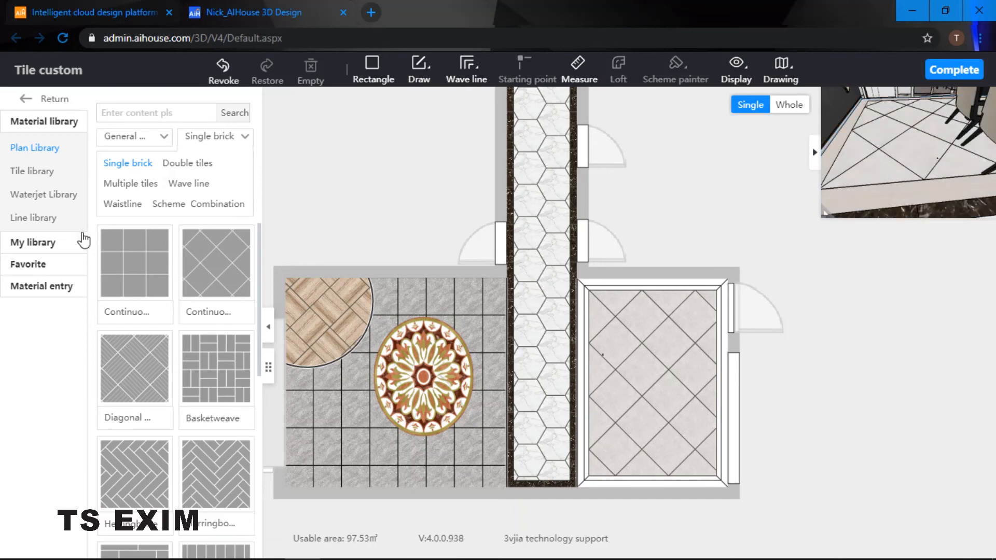
Pave the outer wave line's upper side with the straight Continuous pattern and its corridor side with the Diagonal pattern
left_click_drag(146, 272, 590, 288)
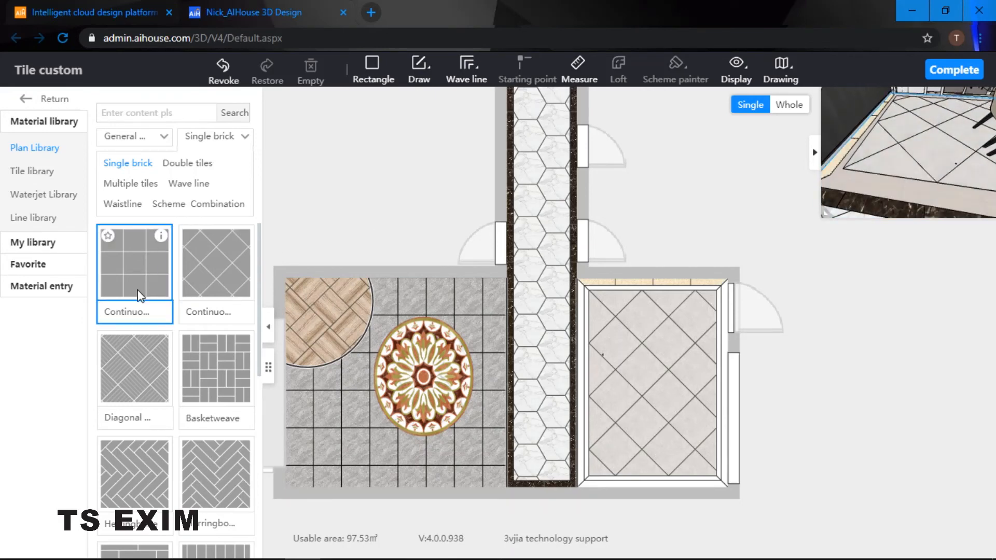
left_click_drag(138, 382, 581, 331)
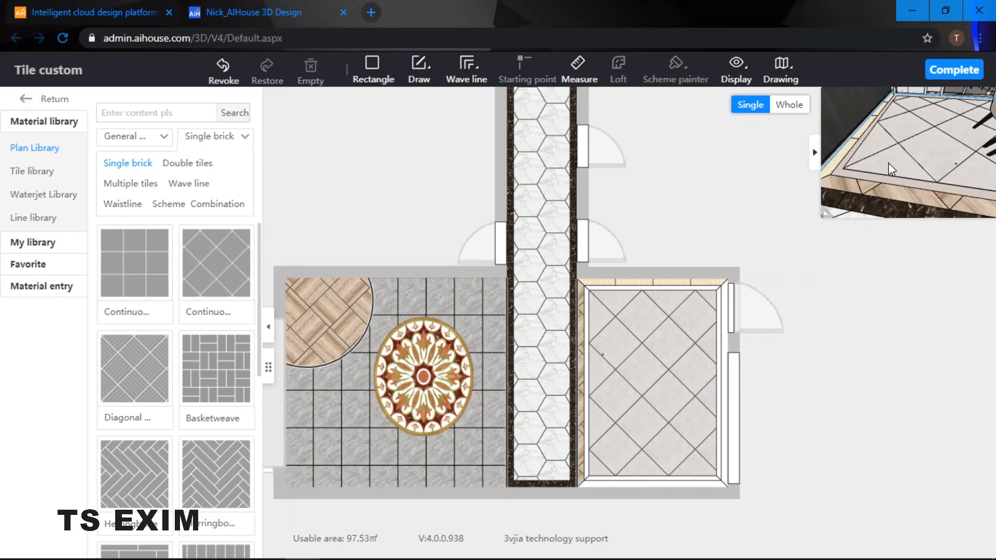
scroll(892, 169, "up", 5)
left_click_drag(885, 136, 953, 121)
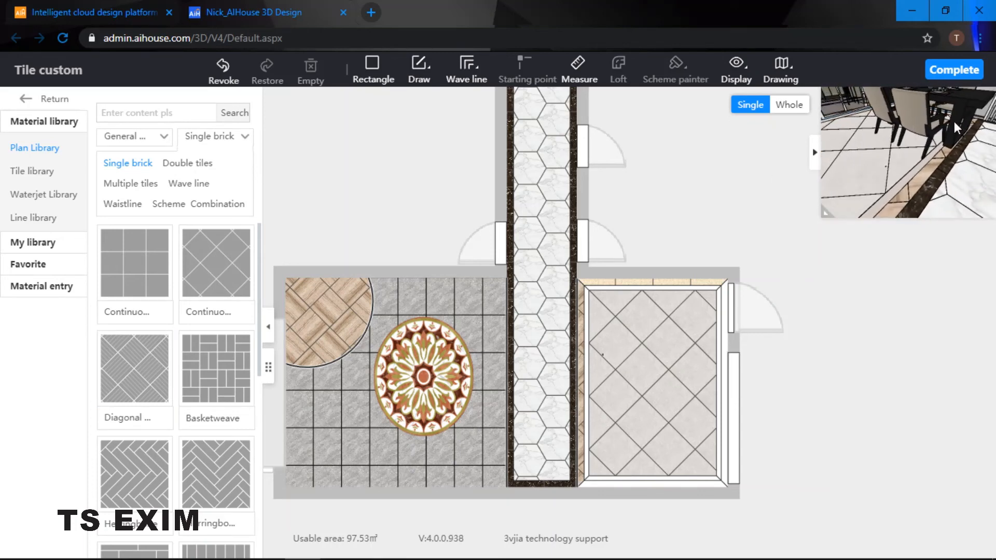
Delete both wave line layers around the diagonally tiled floor
mouse_move(461, 75)
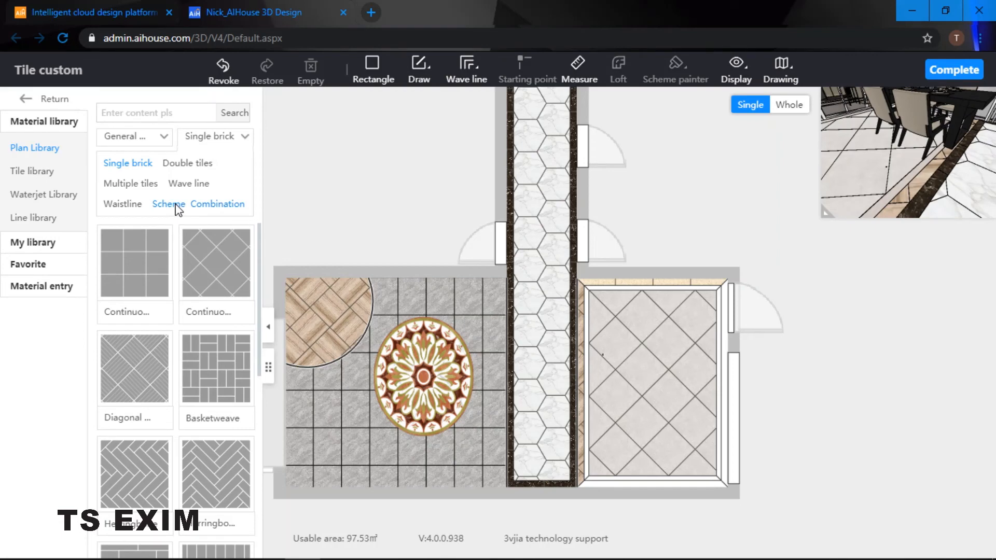
right_click(632, 289)
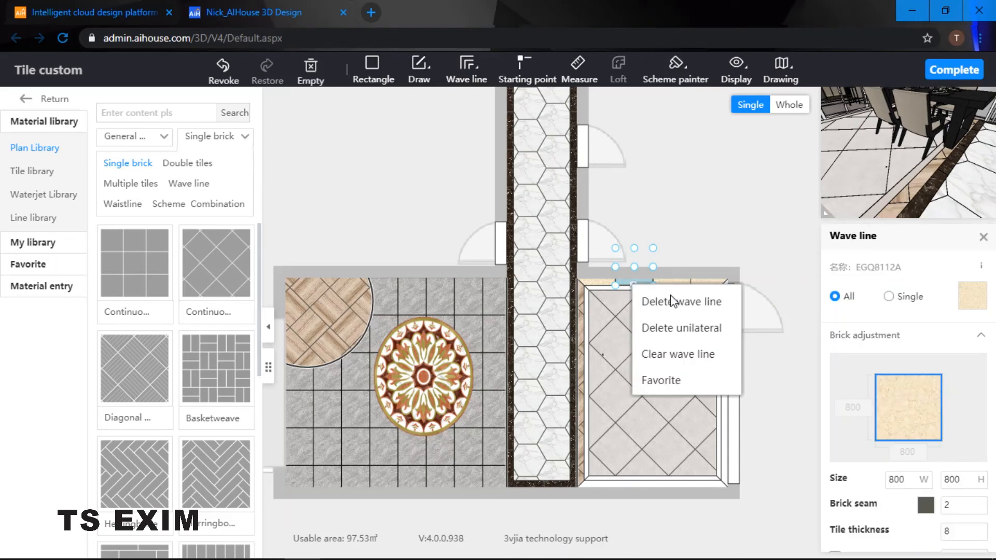
left_click(686, 304)
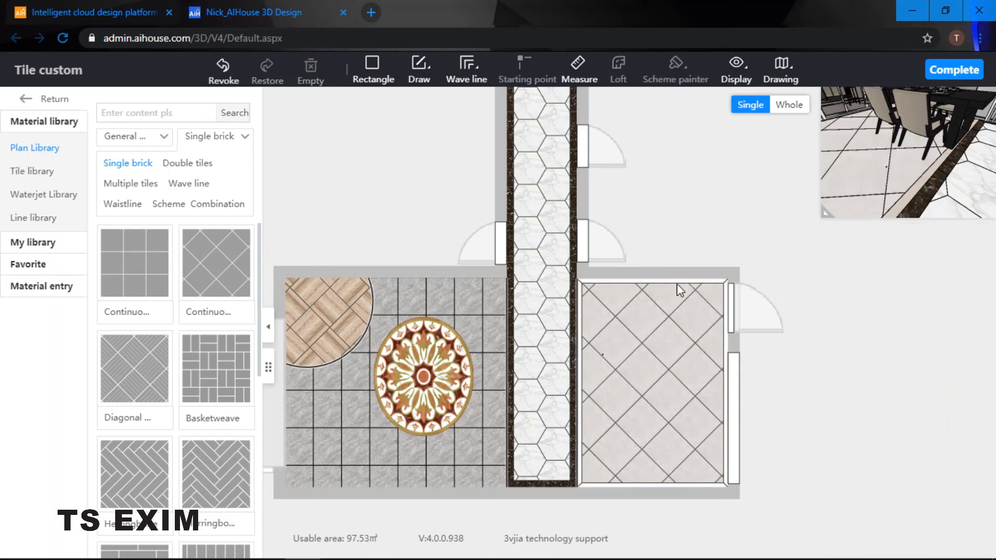
left_click_drag(886, 182, 707, 259)
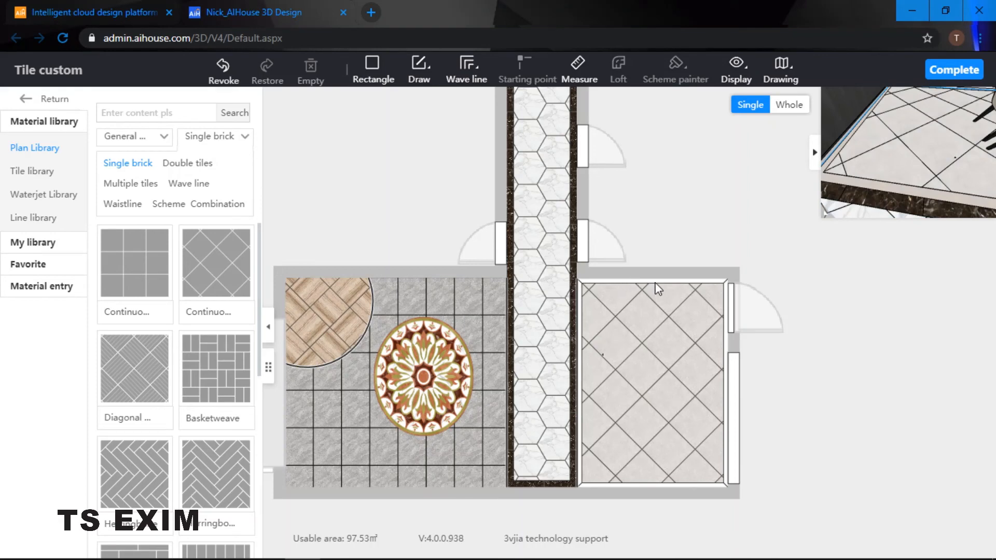
left_click(680, 287)
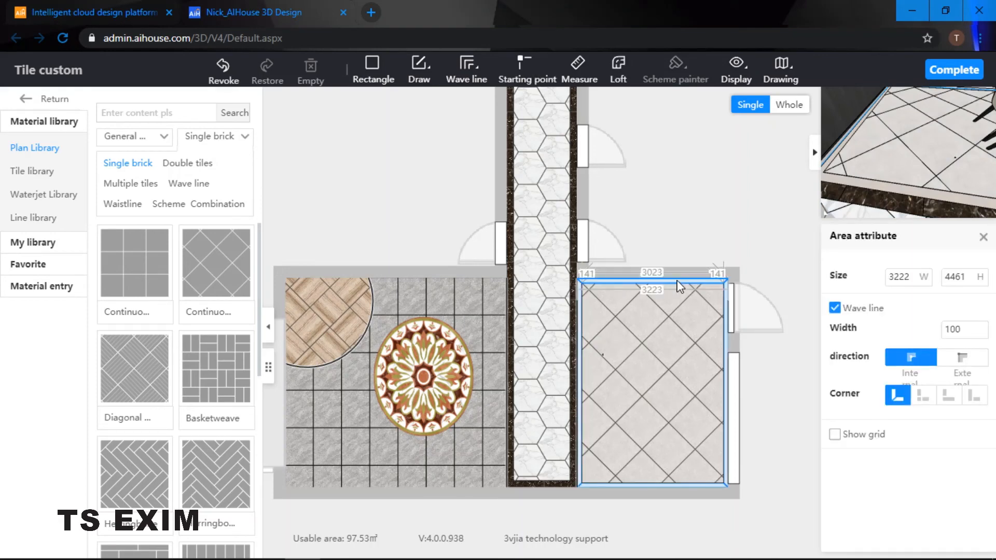
right_click(677, 282)
left_click(713, 300)
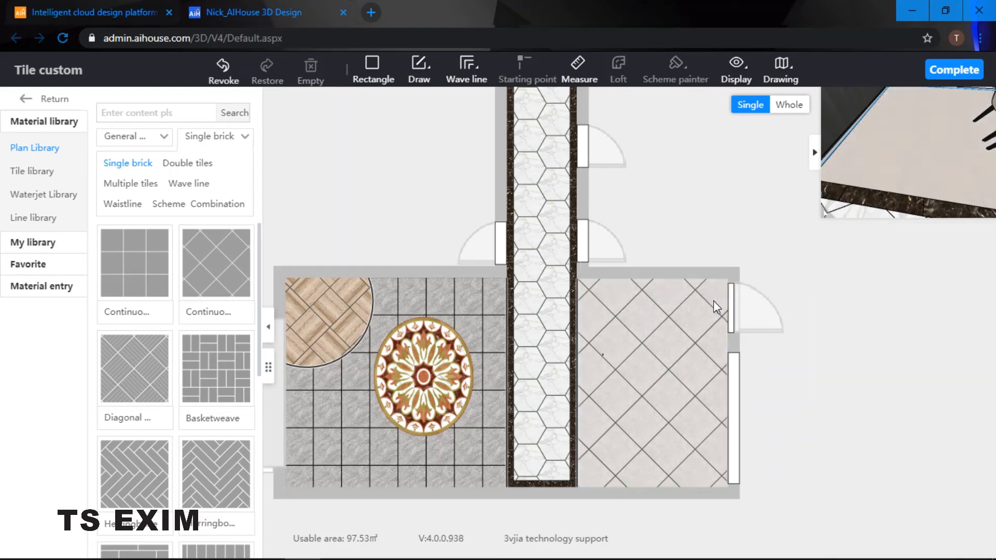
Generate the tile process chart for the Living room & Dining room, examine the cut pieces' shapes and dimensions, and close it
left_click_drag(911, 145, 953, 122)
right_click(860, 143)
left_click(755, 145)
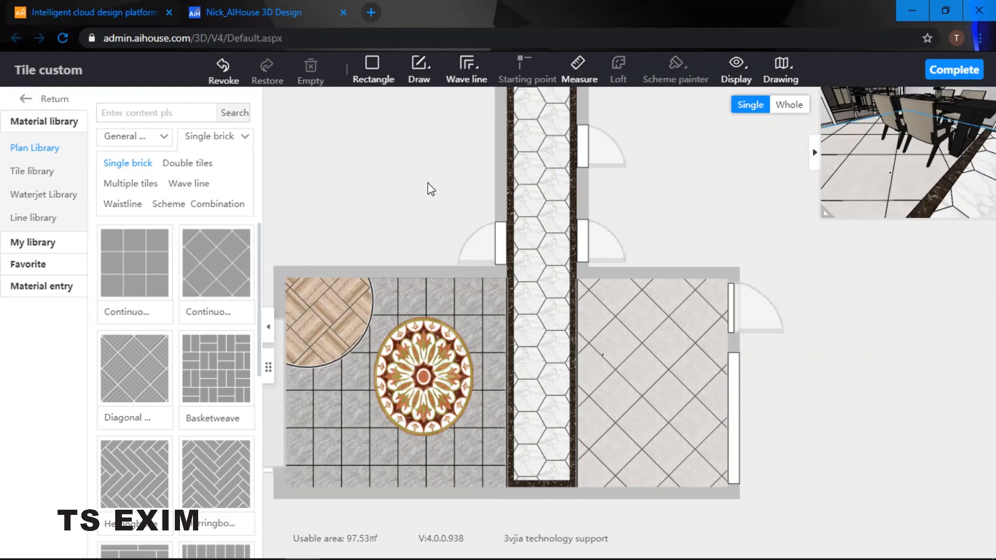
scroll(431, 189, "down", 3)
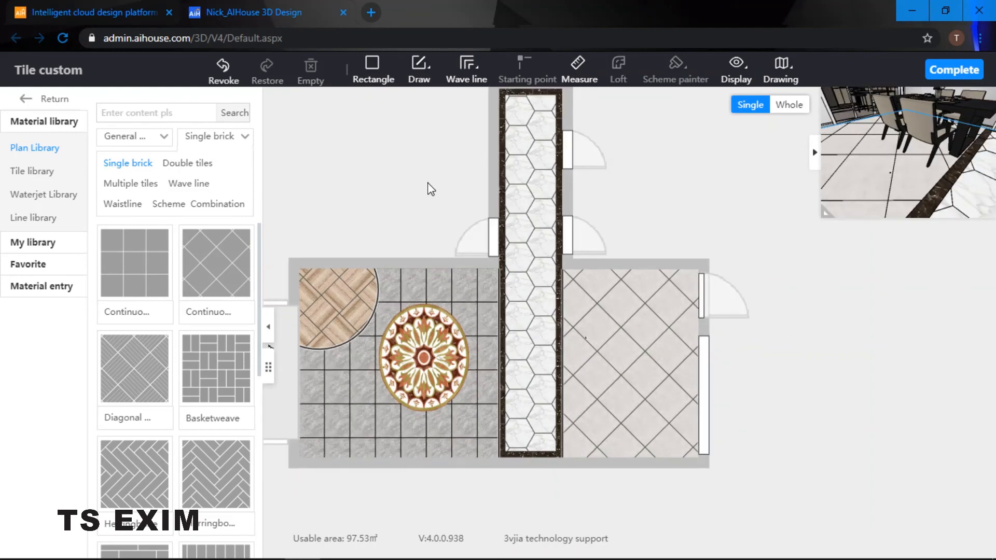
left_click_drag(402, 169, 440, 179)
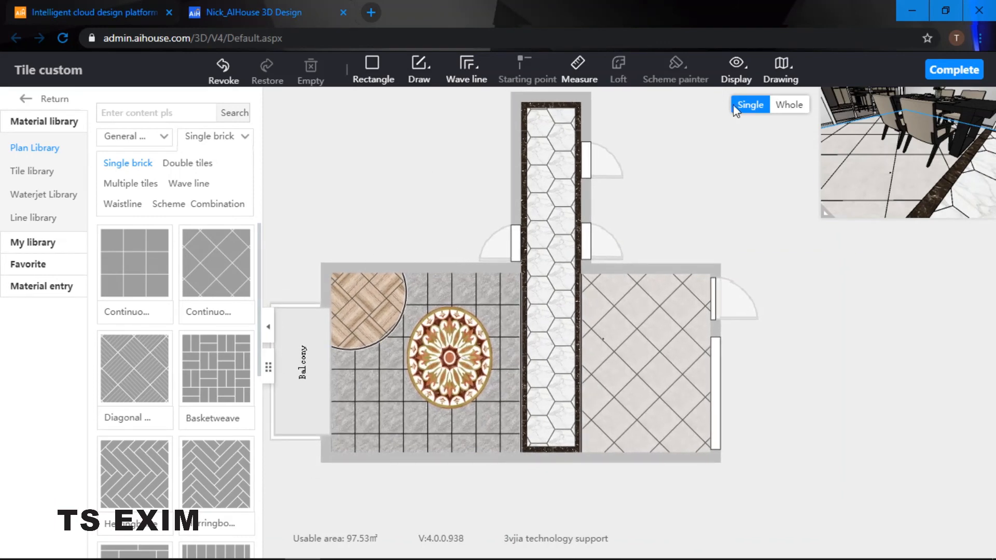
left_click(778, 78)
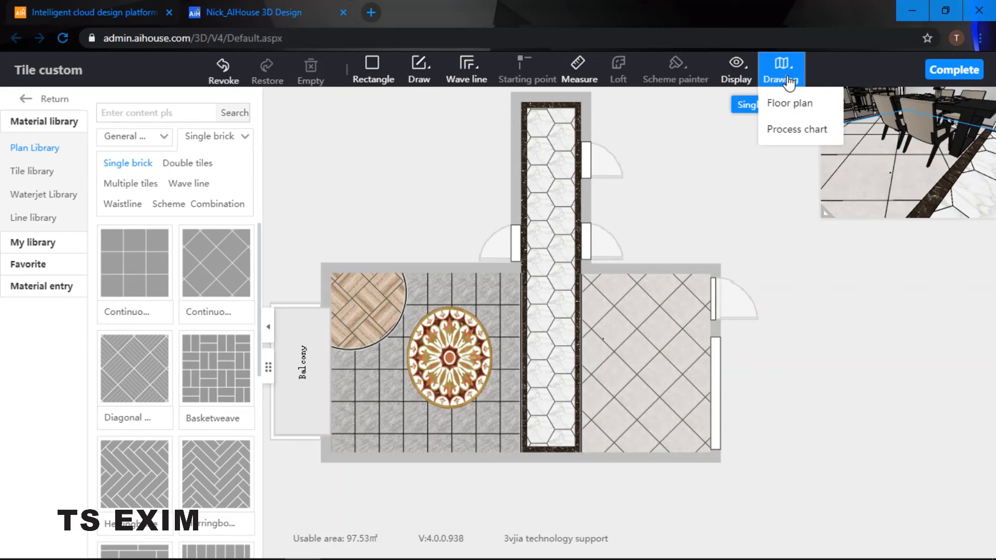
left_click(789, 133)
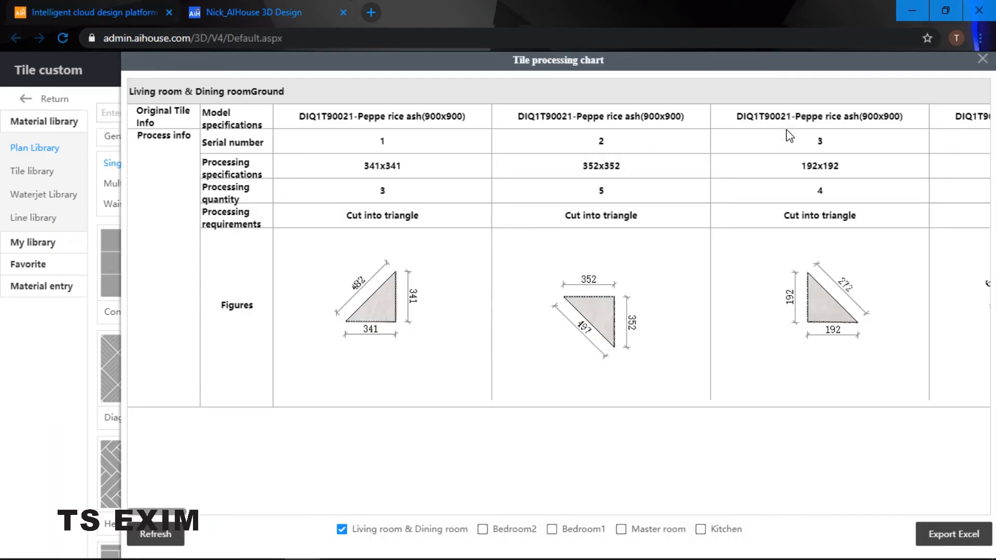
left_click_drag(598, 59, 558, 60)
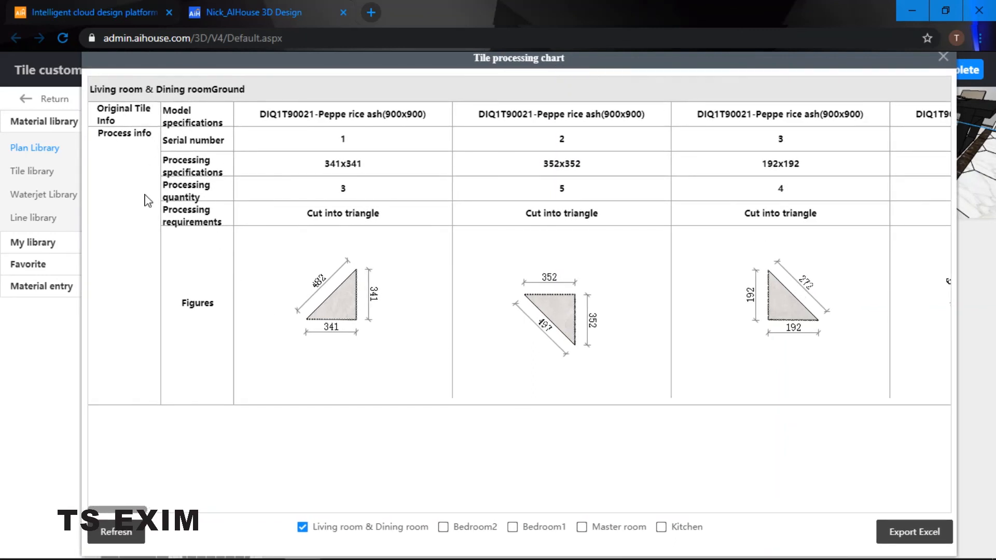
scroll(288, 210, "right", 1)
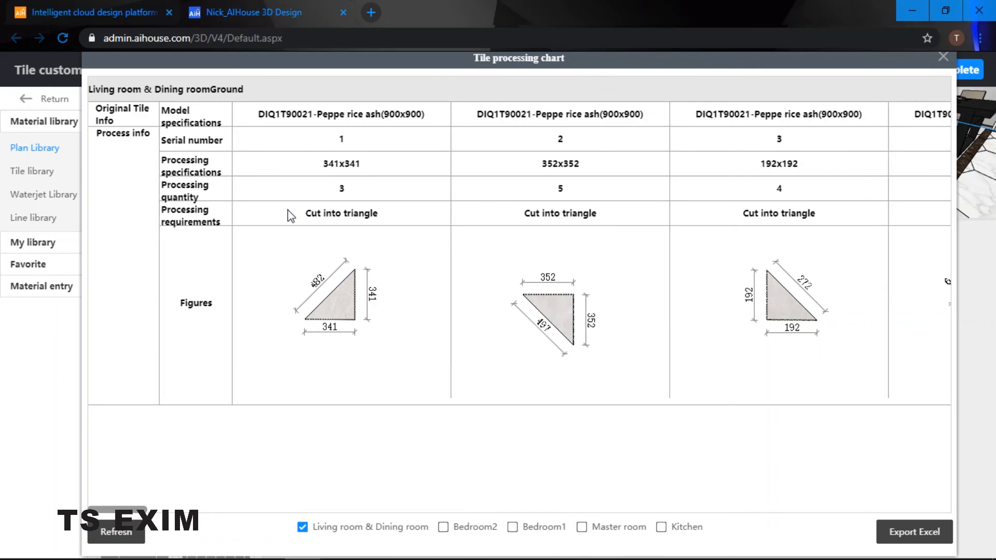
left_click_drag(128, 519, 341, 530)
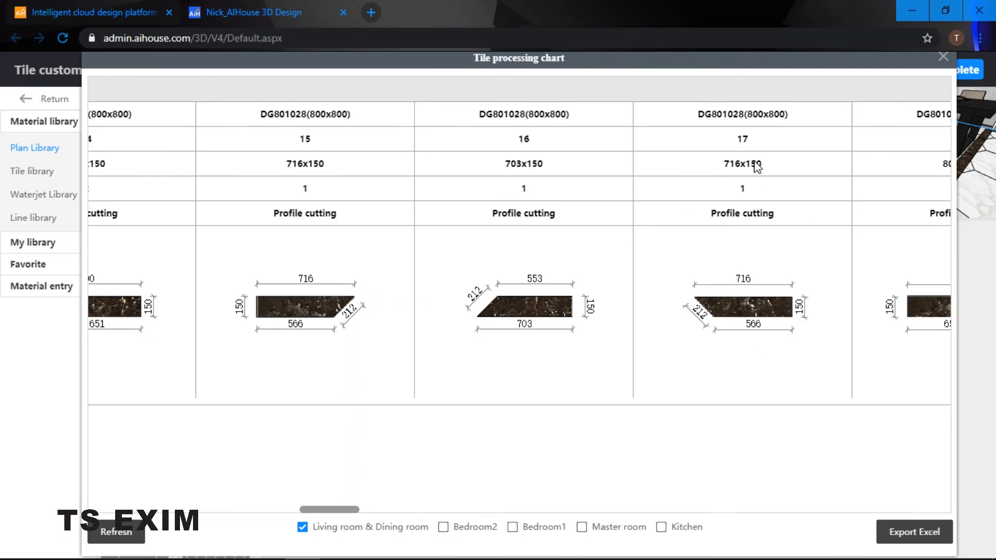
left_click_drag(317, 509, 517, 509)
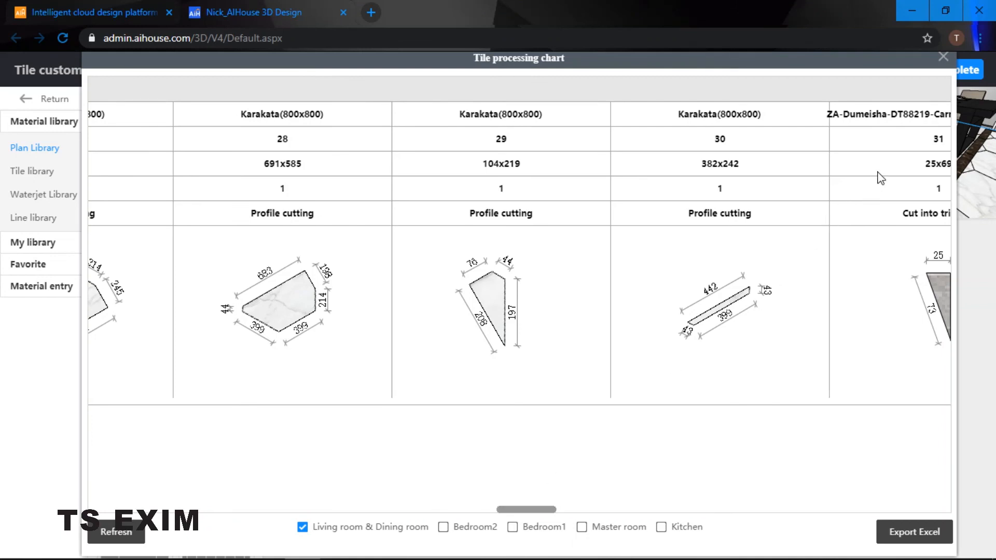
left_click(935, 62)
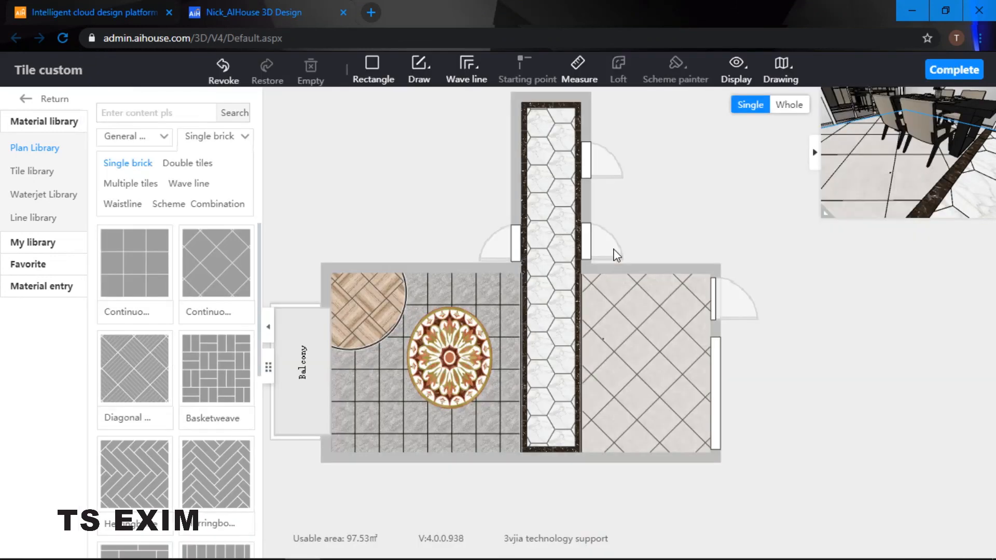
Show the plan of the whole house, view the remaining rooms, and return to the single-room plan
left_click_drag(683, 197, 698, 203)
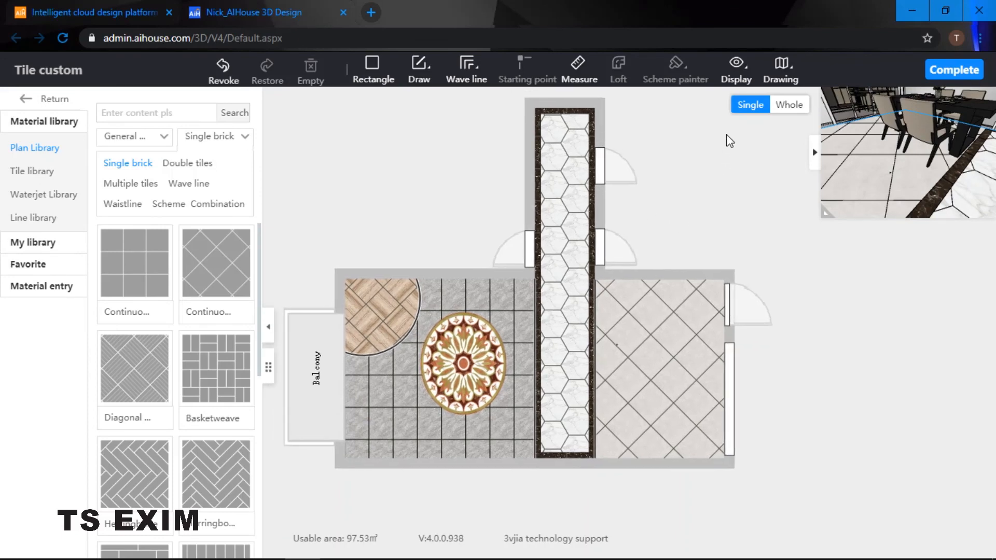
left_click(786, 107)
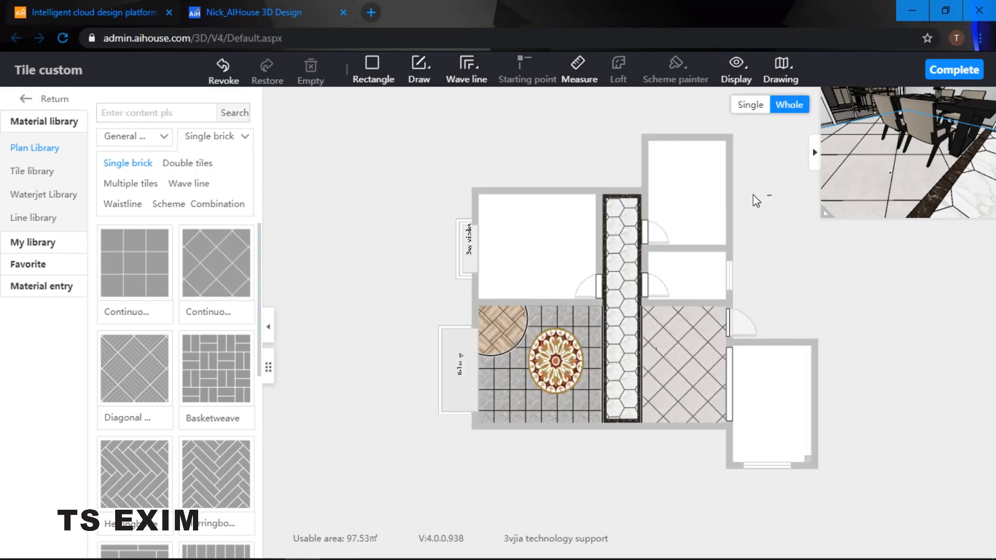
left_click_drag(753, 195, 644, 167)
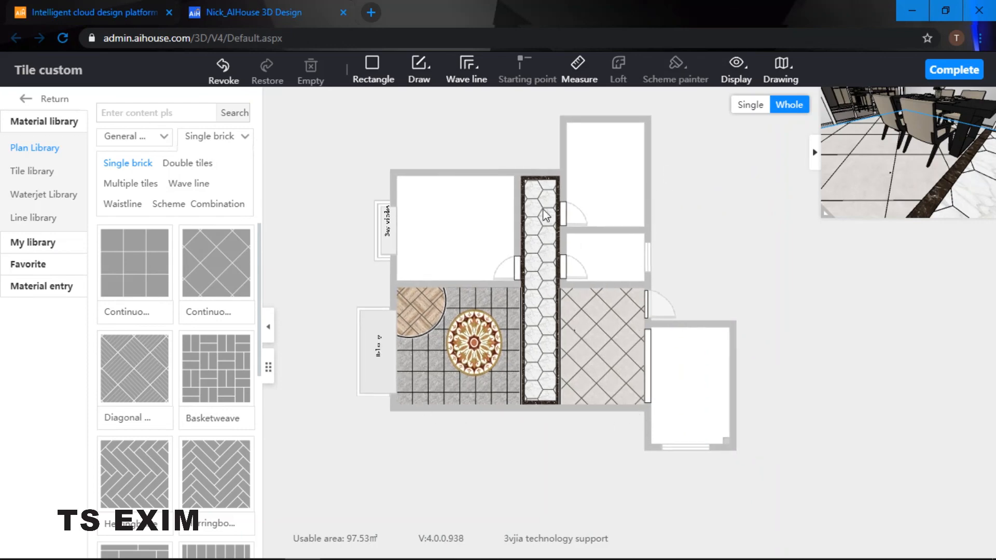
left_click(750, 105)
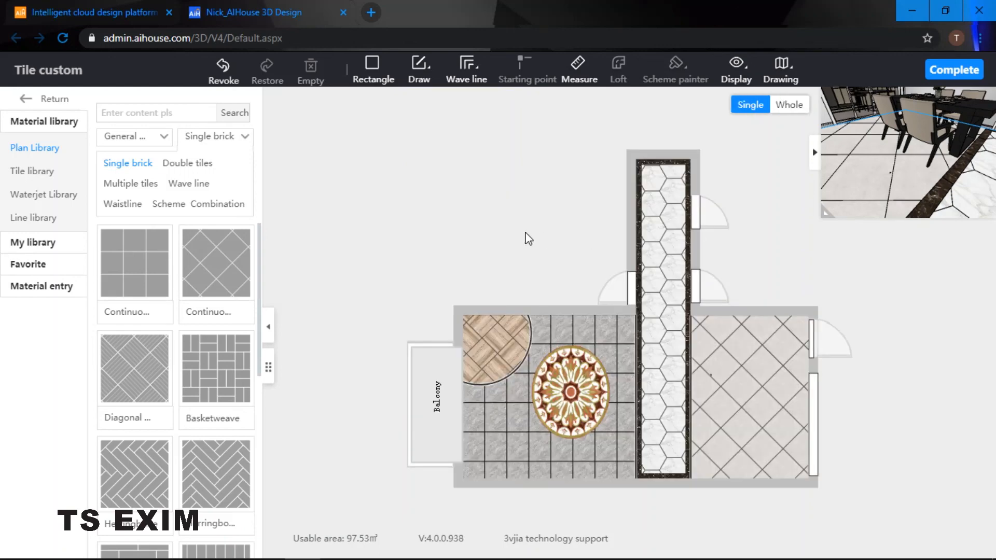